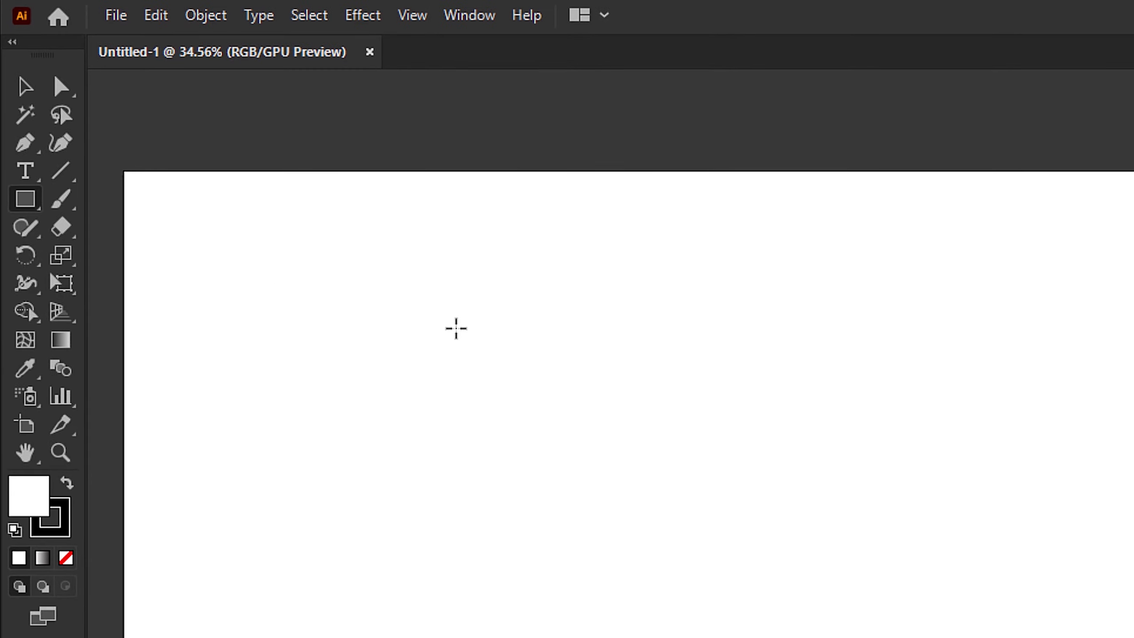
Draw a square about 322 px wide, place a copy directly above it and narrow the copy to half width
left_click_drag(579, 421, 669, 512)
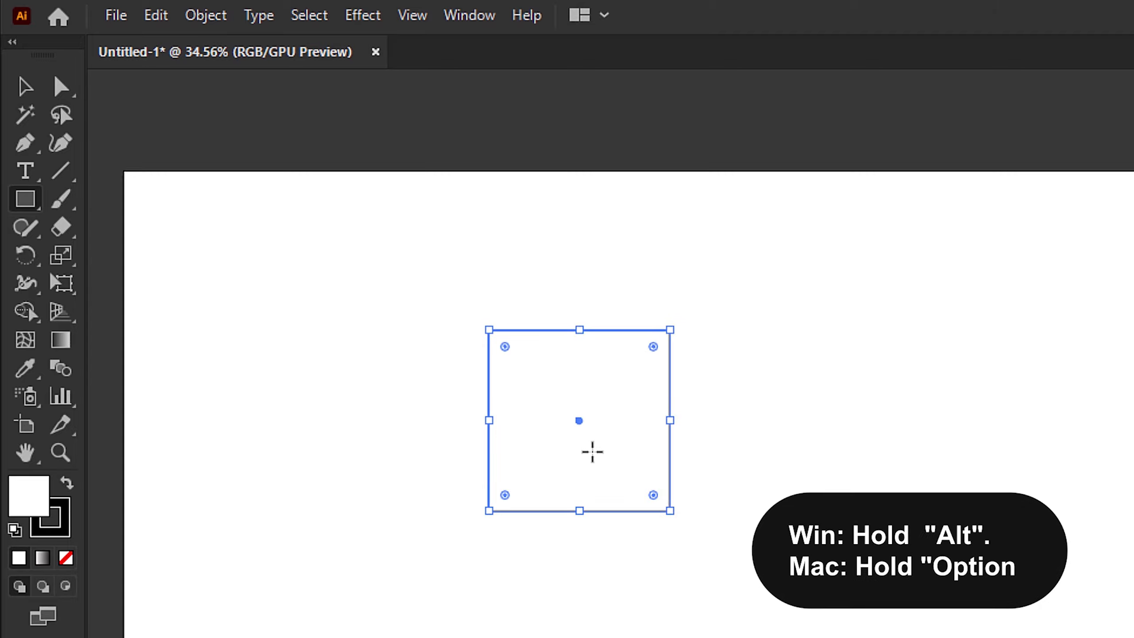
key("v")
left_click_drag(603, 425, 603, 259)
left_click_drag(670, 238, 585, 238)
Select both the square and the narrow rectangle and place them in the middle of the artboard
left_click(632, 410, "shift")
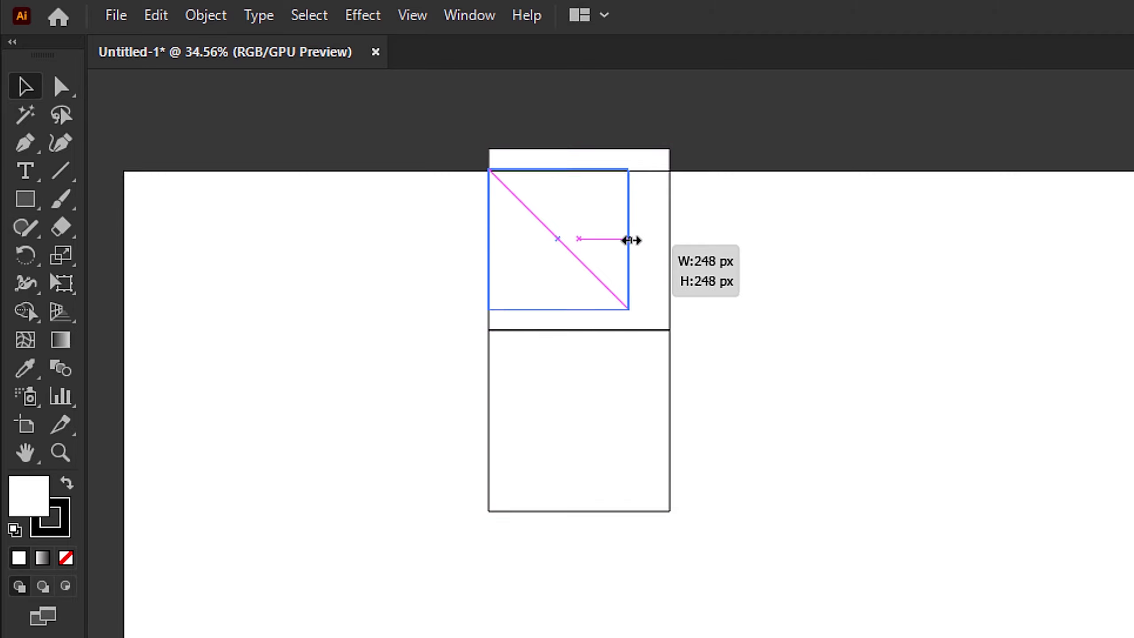
left_click_drag(581, 377, 664, 508)
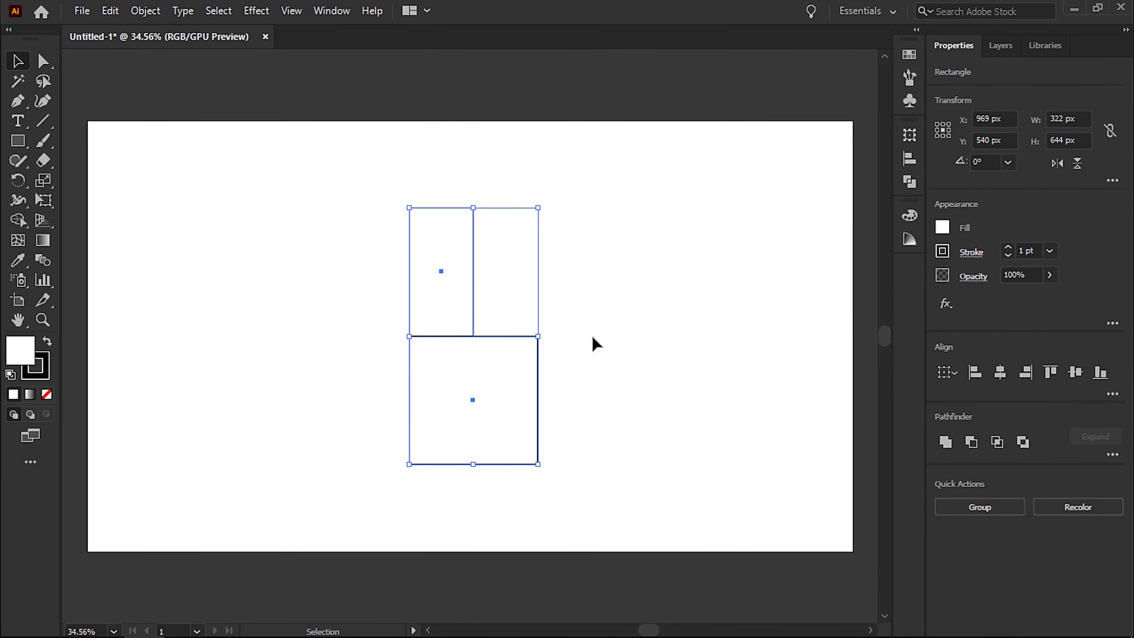
left_click(772, 436)
left_click(605, 377)
Duplicate the narrow ear rectangle beside the original and rotate the copy so it tilts outward at the head's corner
left_click_drag(465, 290, 513, 293)
left_click_drag(505, 208, 506, 271)
left_click_drag(544, 336, 575, 303)
left_click_drag(513, 291, 527, 277)
left_click_drag(542, 314, 592, 358)
left_click_drag(552, 325, 554, 318)
Fine-tune the tilted ear's position against the head and reduce the head rectangle's height to 287 px
key("ctrl+plus")
key("ctrl+plus")
left_click_drag(505, 391, 502, 391)
scroll(531, 392, "down", 3)
left_click(334, 552)
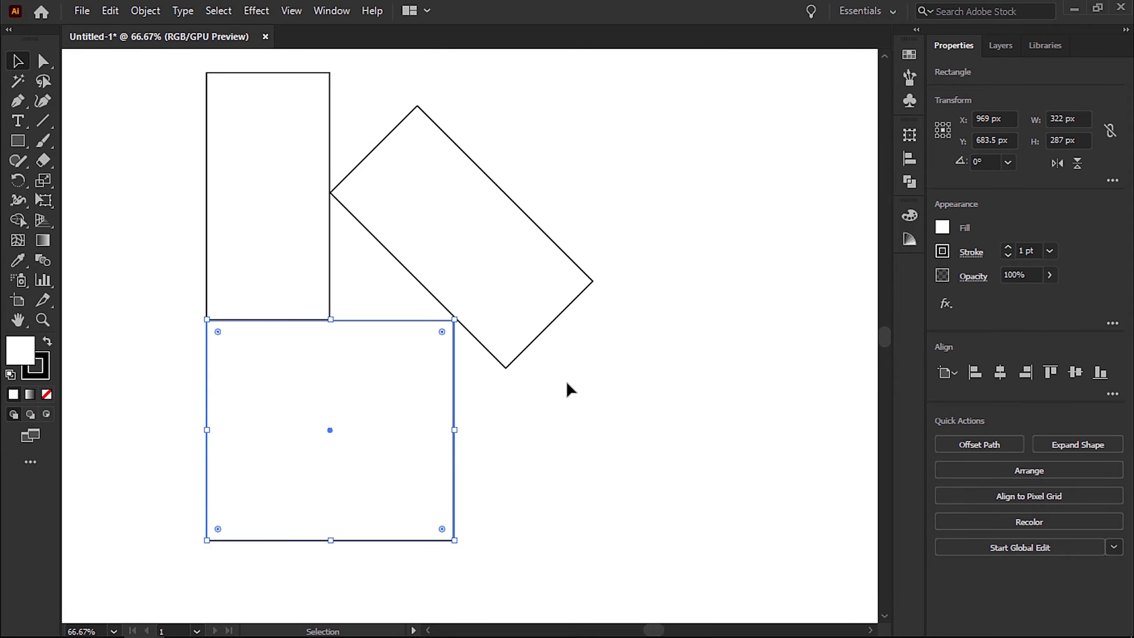
Draw a narrow vertical ellipse as an eye in the head and duplicate it across for the second eye
left_click_drag(18, 141, 100, 183)
left_click_drag(271, 396, 275, 405)
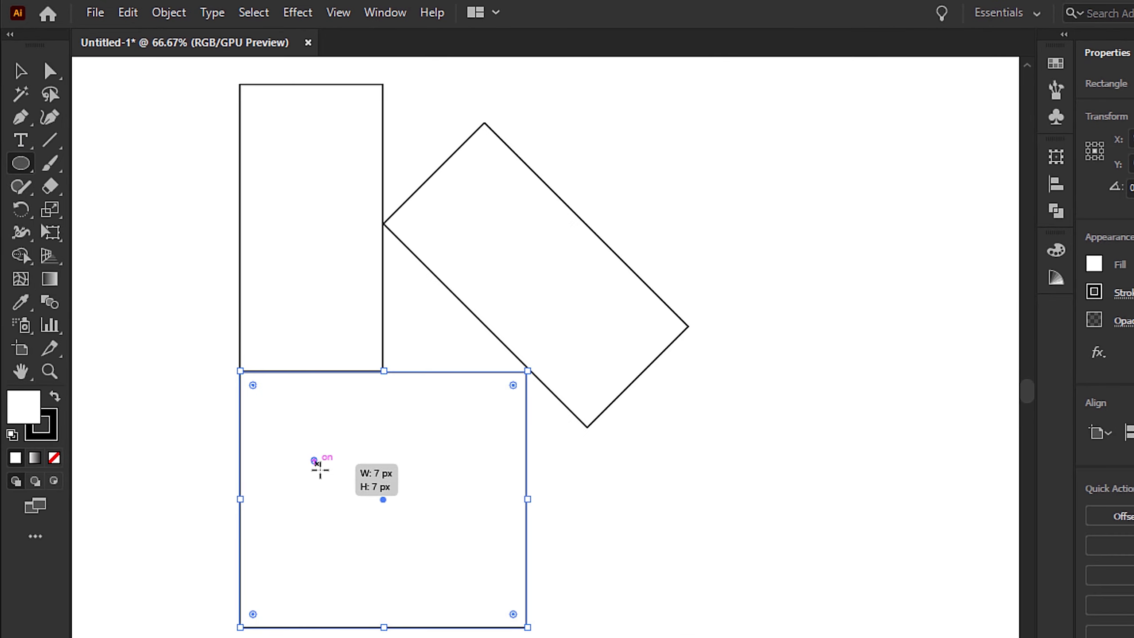
left_click_drag(317, 463, 461, 450)
left_click(28, 76)
left_click_drag(297, 501, 323, 457)
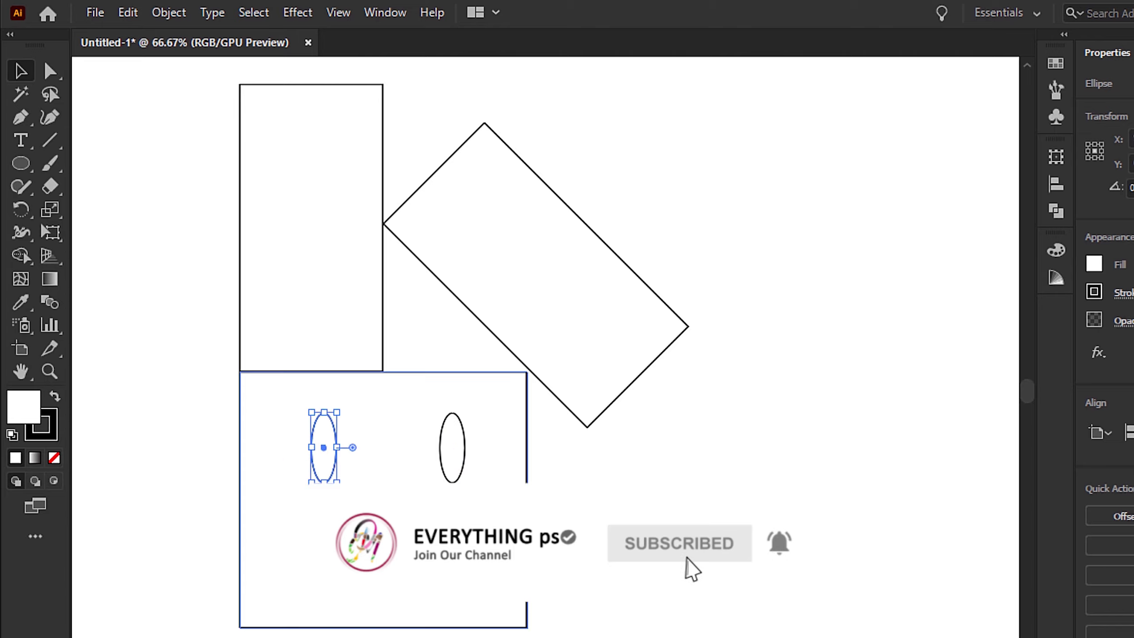
Create a polygon with 3 sides and a 50 px radius below the eyes as the nose
left_click(424, 536)
left_click_drag(30, 177, 96, 234)
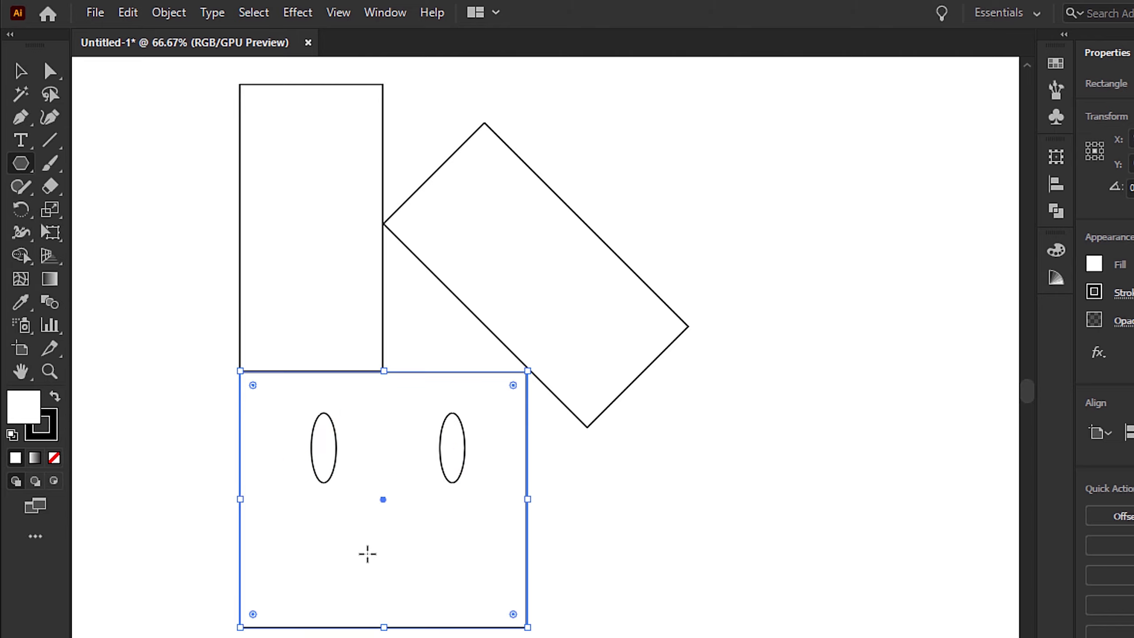
left_click(367, 554)
type("3")
left_click(624, 422)
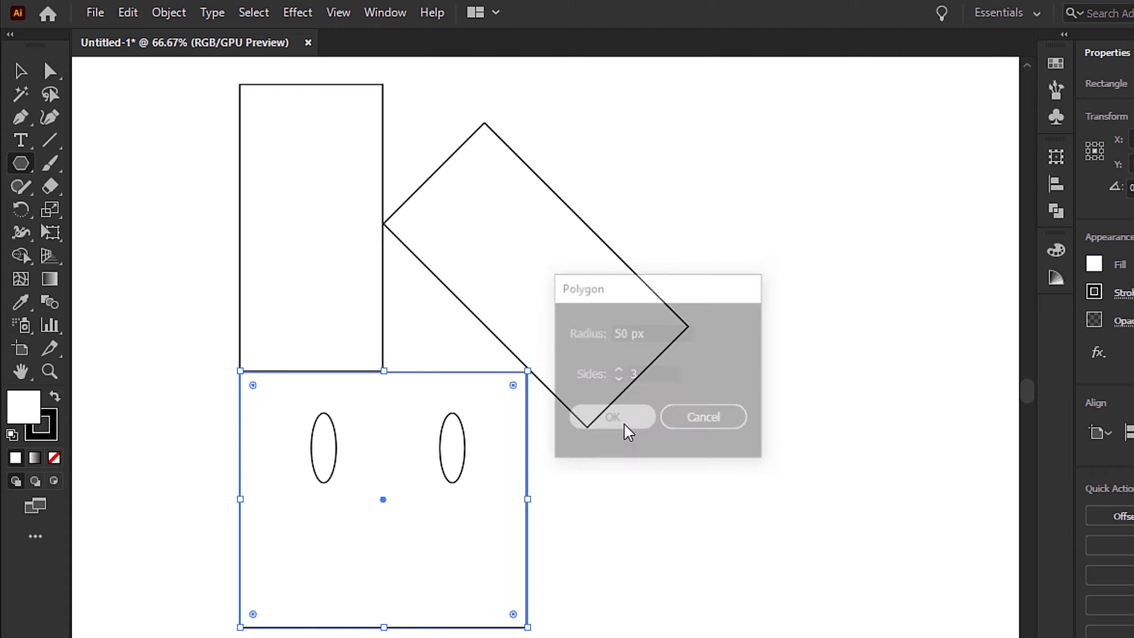
Rotate the triangle to point downward and position it centred just below the two eyes
key("v")
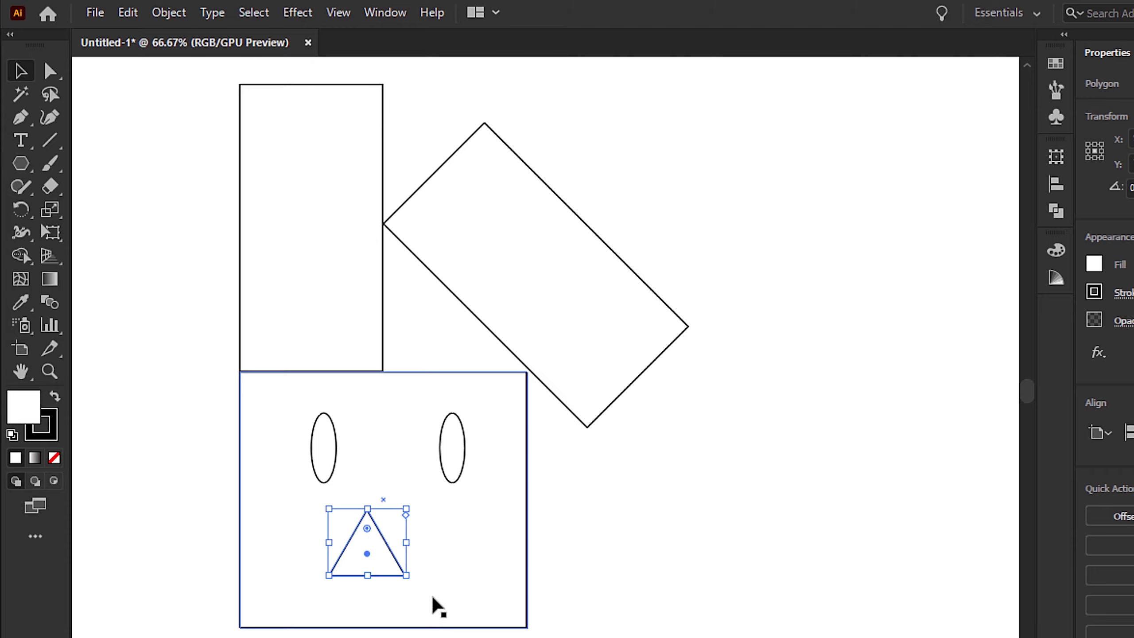
left_click_drag(433, 599, 211, 442)
mouse_move(391, 536)
left_mouse_down()
mouse_move(394, 508)
mouse_move(387, 559)
mouse_move(389, 535)
left_mouse_up()
left_click(424, 583)
Draw a wide flat ellipse as a hat brim and move it over the tip of the tilted ear
left_click(20, 164)
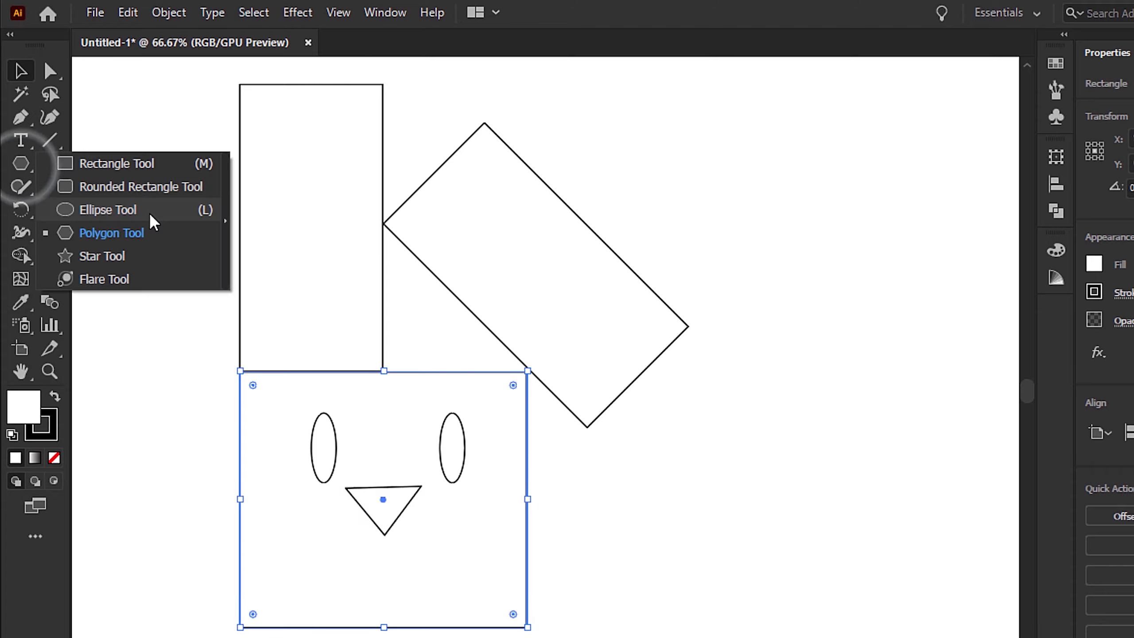
left_click(133, 207)
left_click_drag(410, 106, 556, 149)
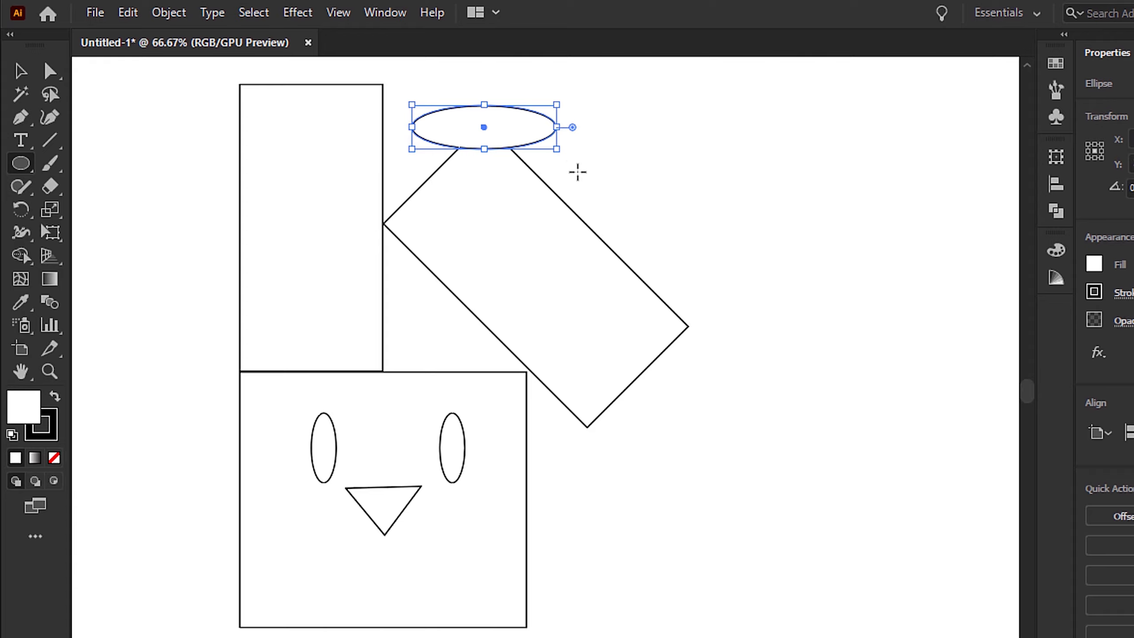
left_click(17, 71)
mouse_move(500, 127)
left_mouse_down()
mouse_move(501, 153)
mouse_move(502, 133)
left_mouse_up()
Select all the shapes, remove their fill and make the stroke the active colour
left_click_drag(177, 78, 635, 553)
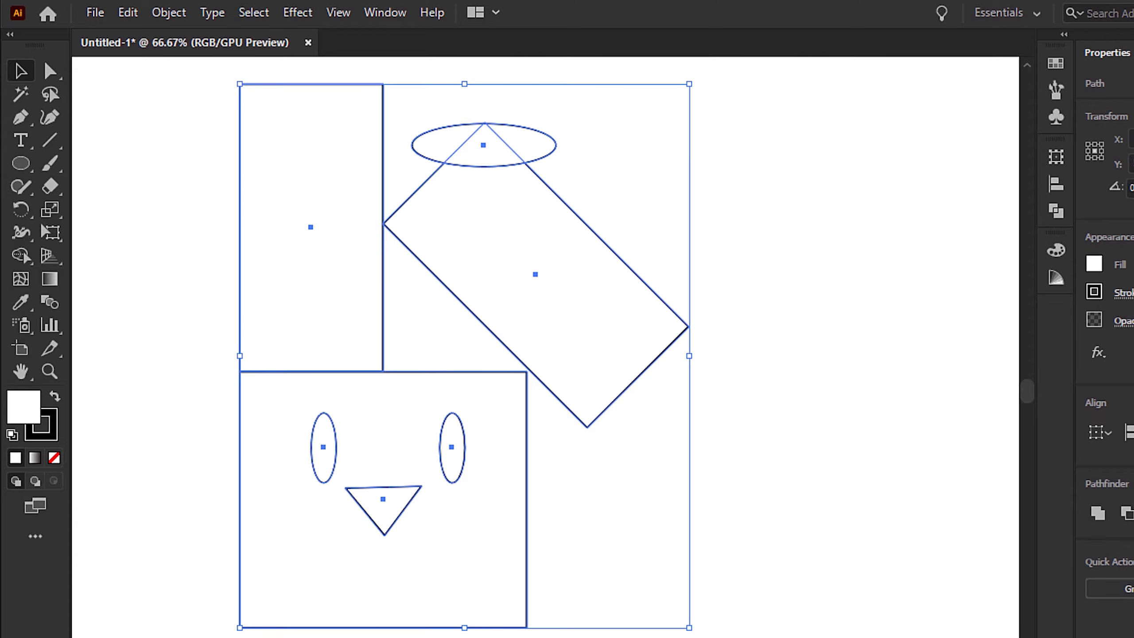
left_click(23, 406)
left_click(53, 458)
left_click(56, 422)
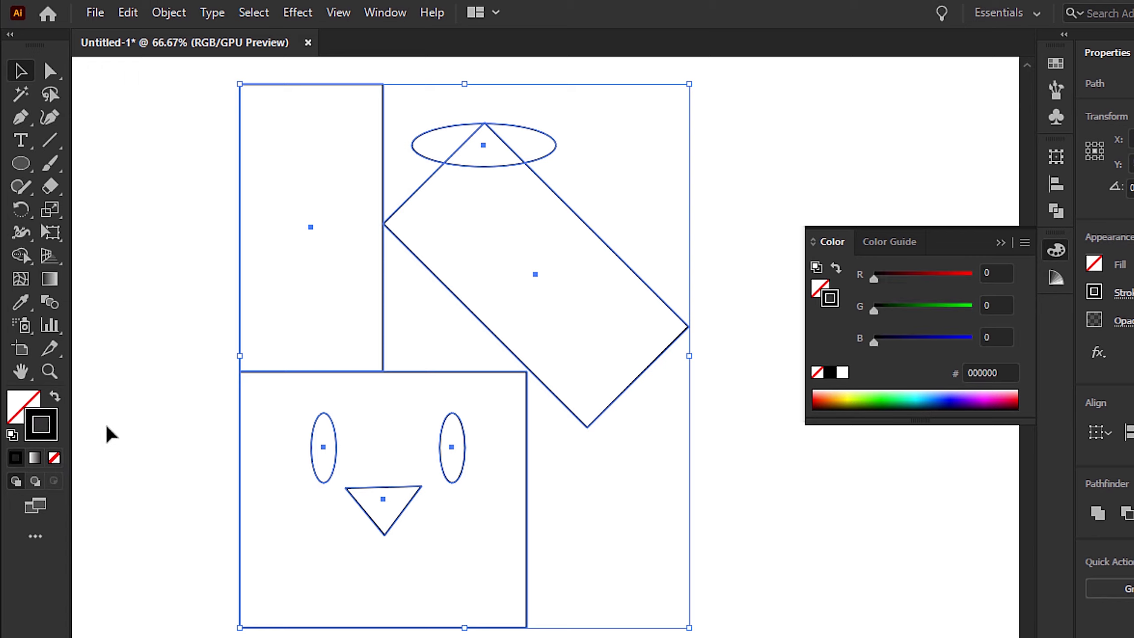
Apply the black swatch to the strokes and make it a global colour
left_click(1056, 65)
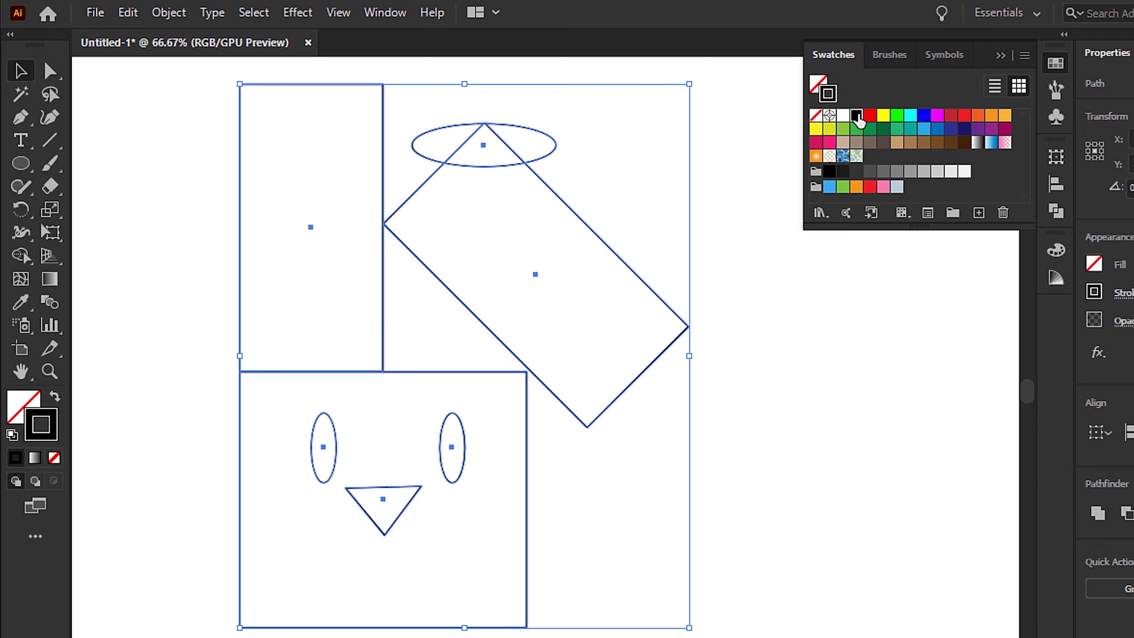
double_click(856, 115)
left_click(913, 328)
left_click(960, 565)
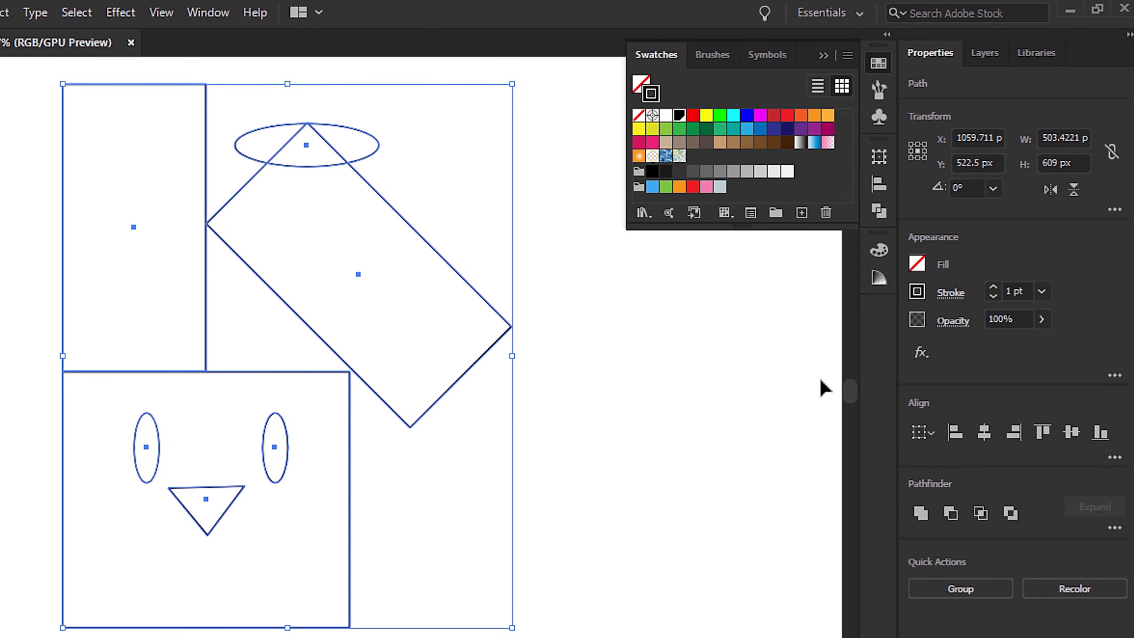
Set the stroke weight of all the selected shapes to 8 pt and close the swatches
left_click(988, 288)
left_click(987, 288)
left_click(988, 288)
left_click(988, 288)
left_click(987, 288)
left_click(987, 288)
left_click(988, 288)
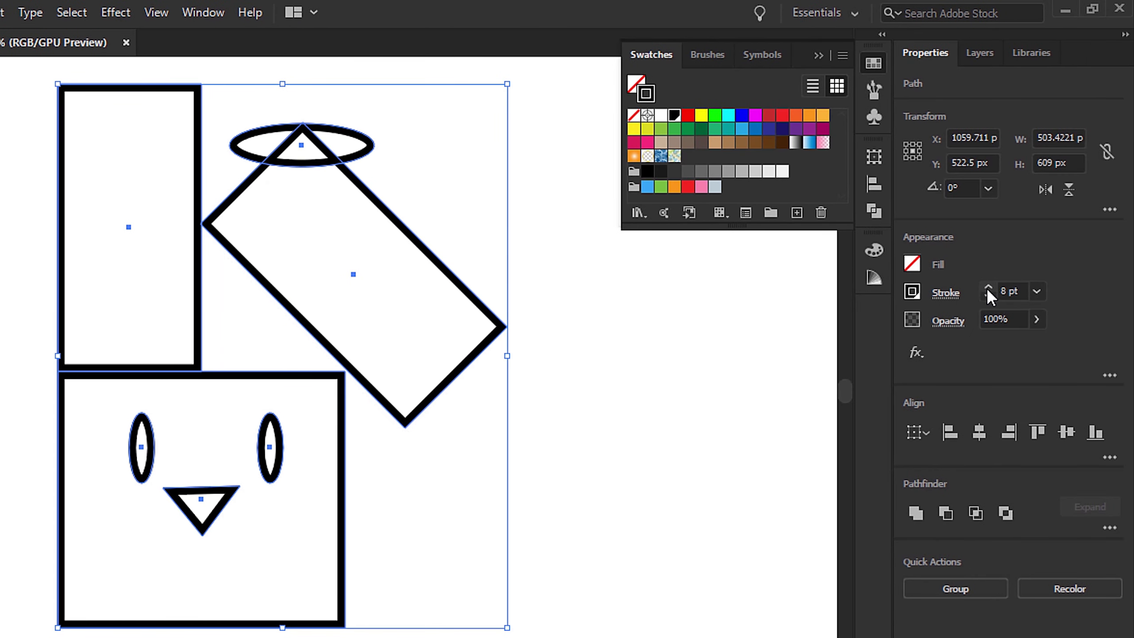
left_click(987, 289)
left_click(987, 298)
left_click(674, 299)
In outline view, copy the hat brim ellipse above itself, shrink the copy for the hat's top, and return to preview
key("ctrl+y")
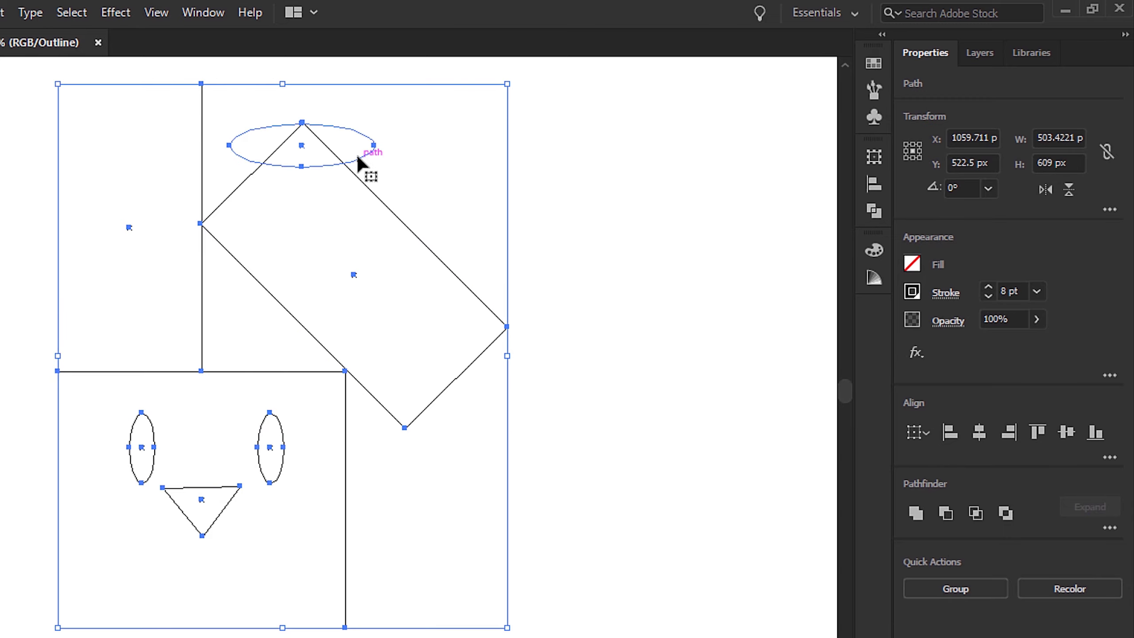
left_click_drag(358, 156, 345, 96)
key("ctrl+z")
left_click(413, 156)
left_click(371, 149)
left_click(356, 140)
left_click(415, 107)
key("ctrl+y")
Stretch the upright ear taller by raising its upper edge
scroll(491, 190, "up", 3)
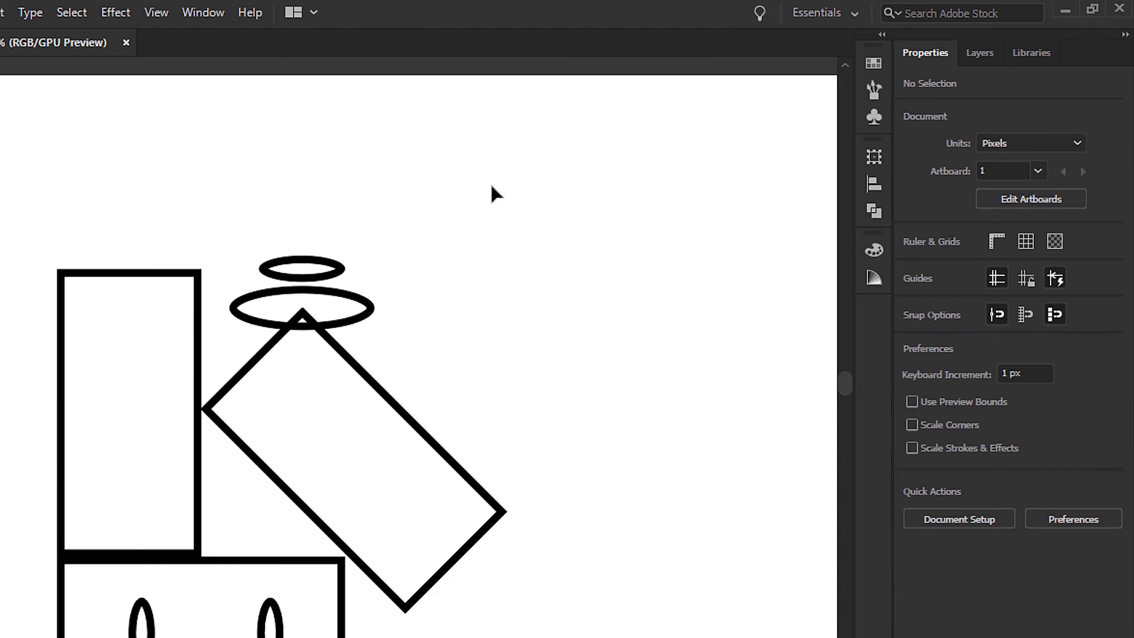
left_click(129, 272)
left_click_drag(130, 271, 133, 214)
left_click(453, 232)
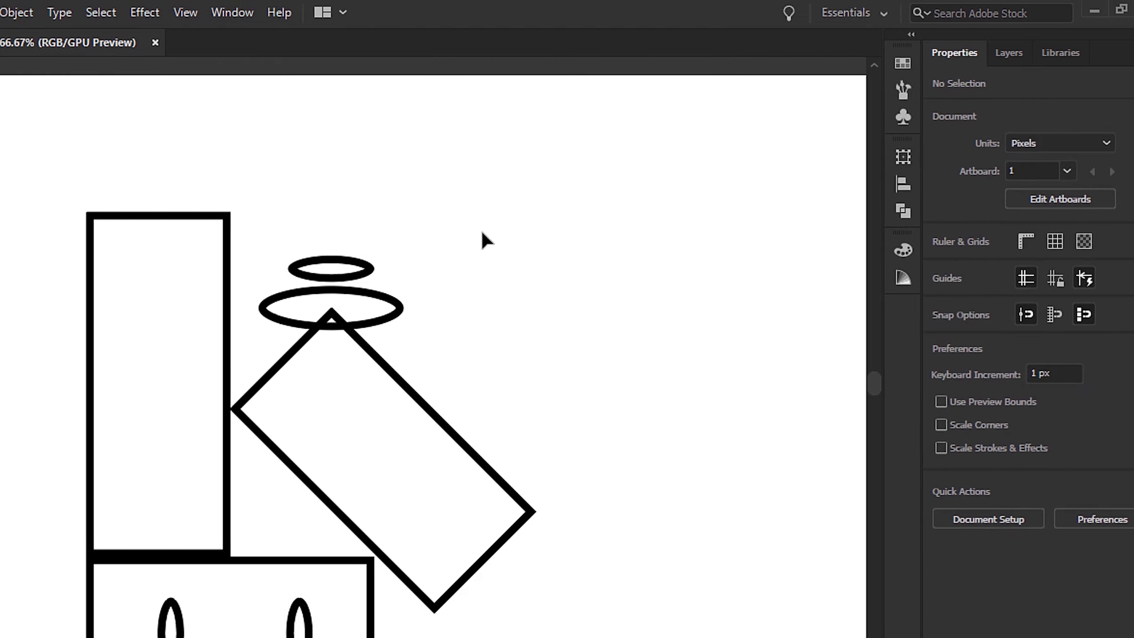
Draw a rectangle between the small and large ellipses to form the body of the hat
mouse_move(19, 163)
left_mouse_down()
mouse_move(78, 178)
mouse_move(89, 163)
left_mouse_up()
left_click_drag(270, 265, 328, 290)
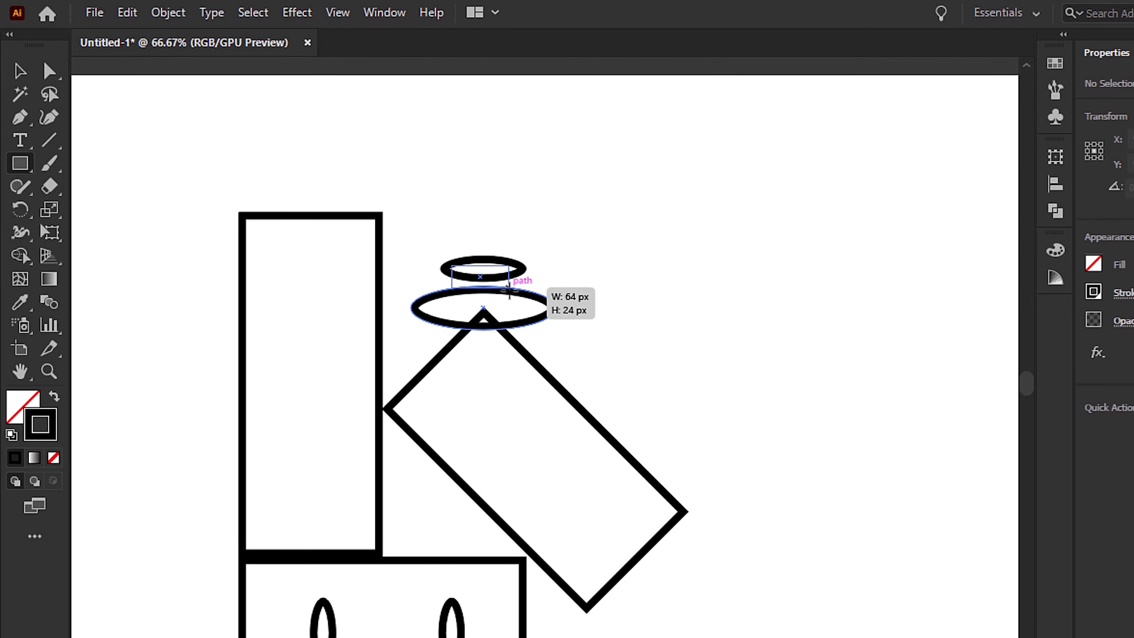
left_click_drag(510, 291, 523, 313)
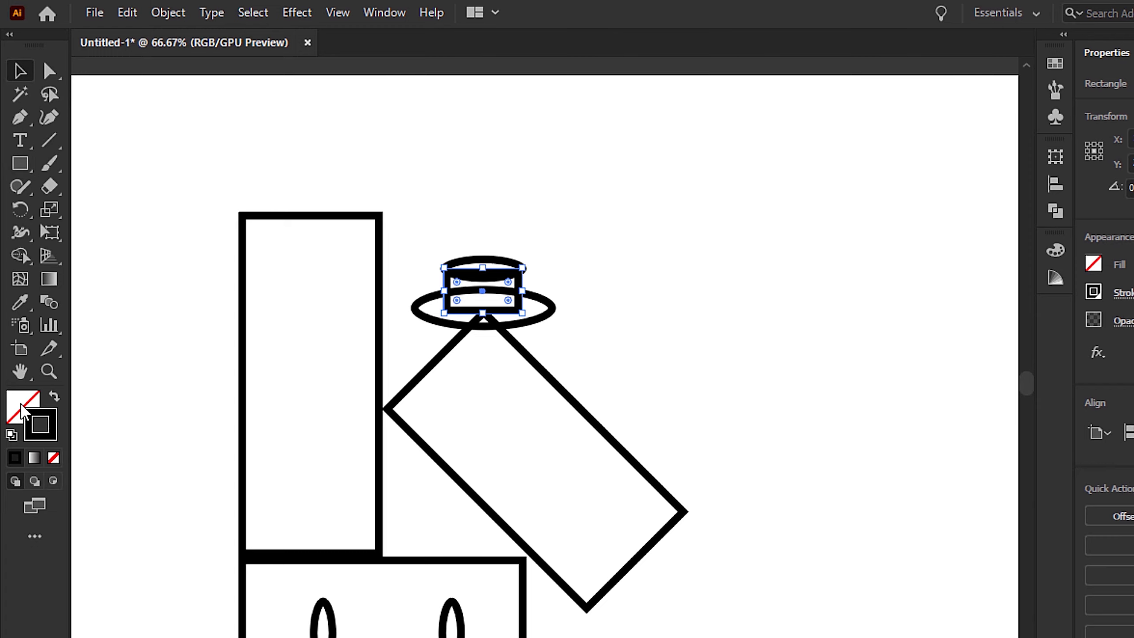
Fill the hat's rectangle and its brim ellipse with black
left_click(1055, 250)
left_click(1055, 63)
left_click(856, 116)
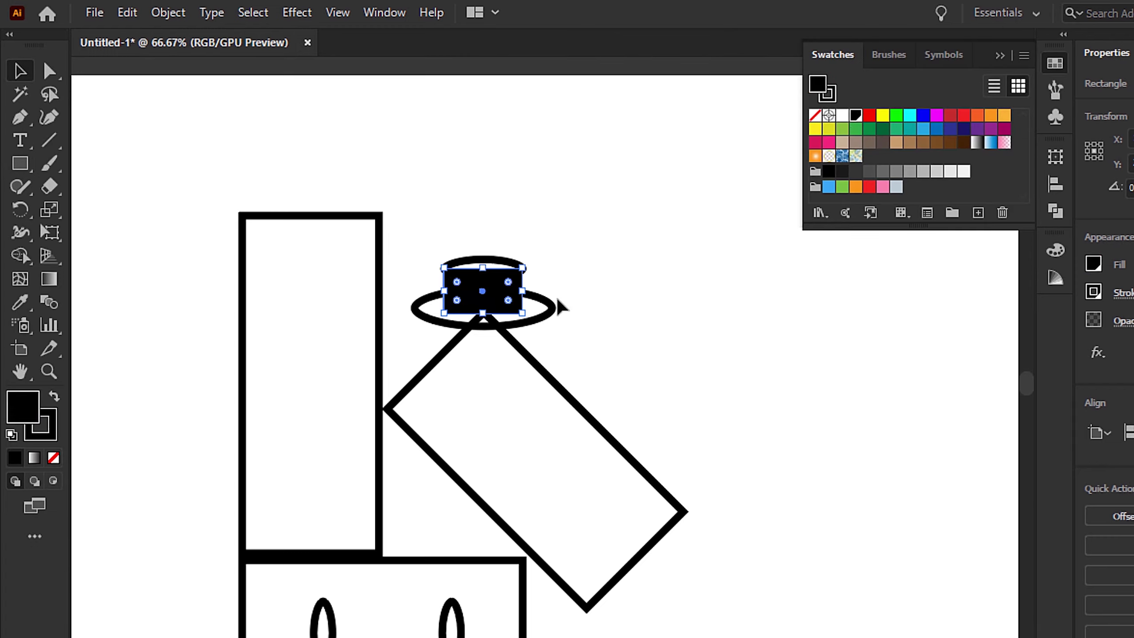
left_click(542, 310)
left_click(858, 117)
Bring the hat's top ellipse to the front and fill it with the R=102 G=102 B=102 grey swatch, made global
left_click(507, 267)
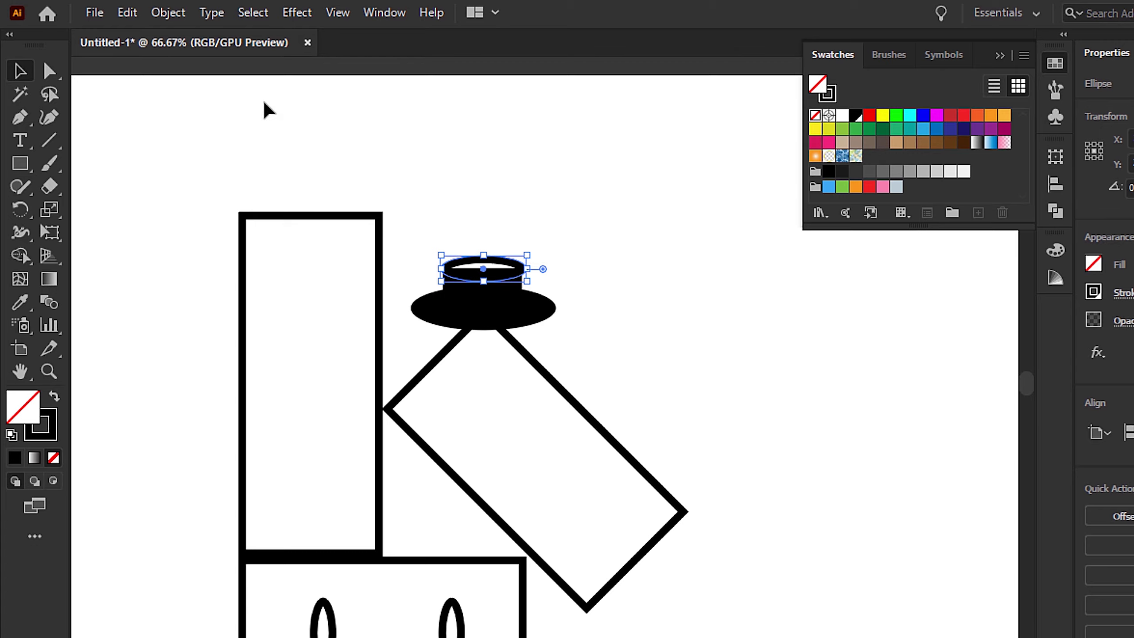
left_click(168, 13)
mouse_move(253, 54)
left_click(581, 54)
double_click(882, 172)
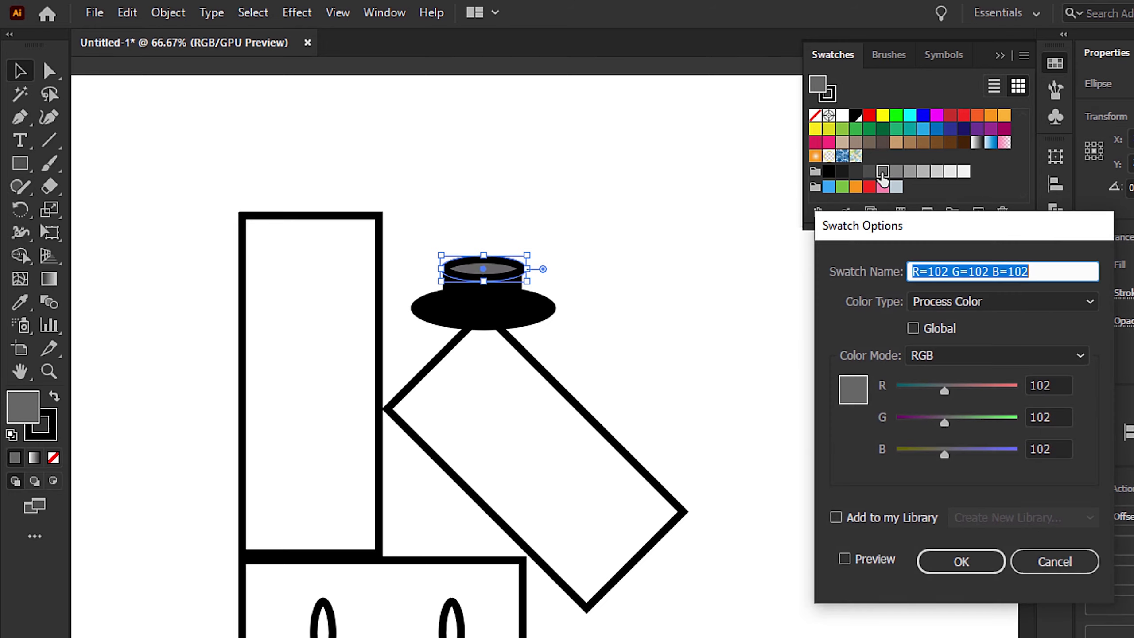
left_click(912, 328)
left_click(960, 561)
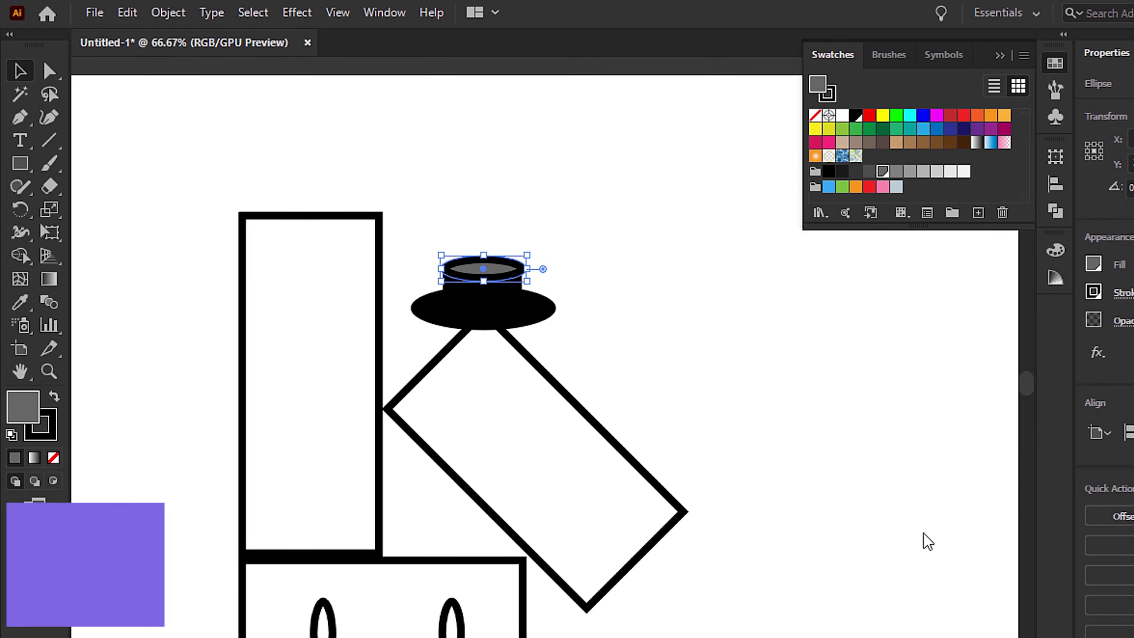
Nudge the upright ear's upper edge and the tilted ear slightly downward
left_click(242, 527)
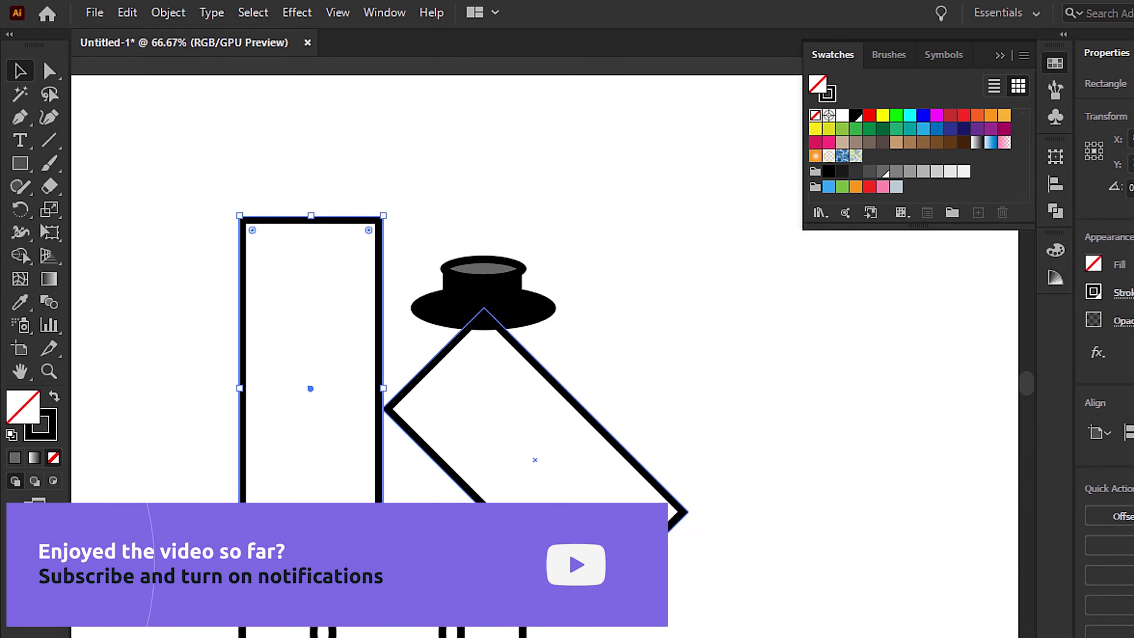
left_click(534, 459)
key("shift+Down")
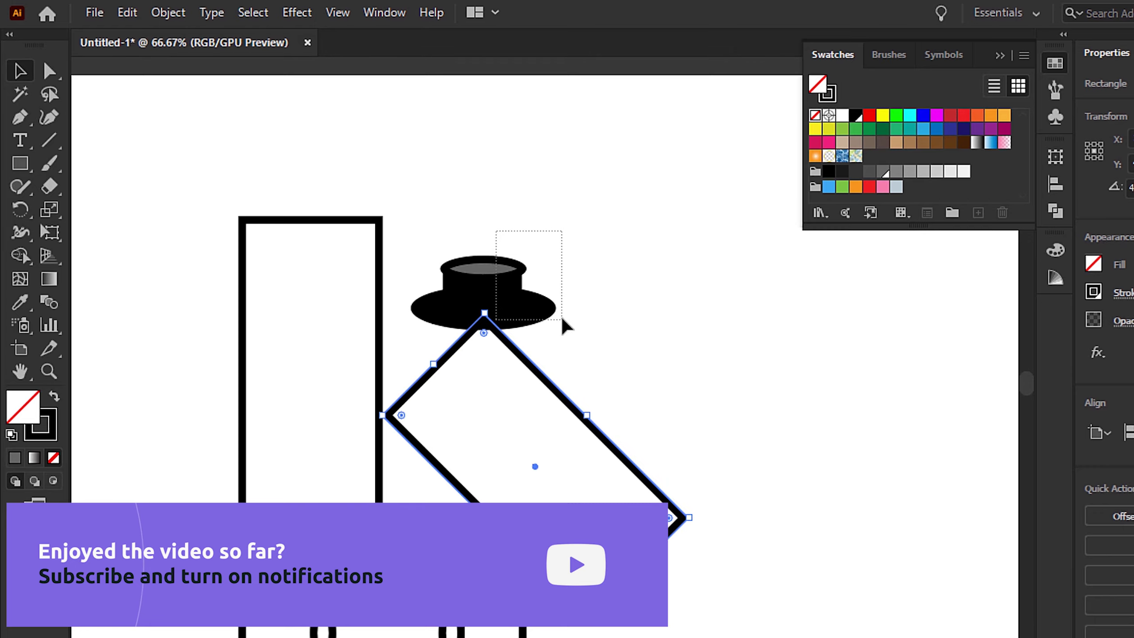
Trim the hat rectangle's width slightly so its side edge lines up with the top ellipse
left_click_drag(561, 320, 529, 291)
left_click(627, 280)
left_click(483, 280)
left_click(669, 311)
key("ctrl+=")
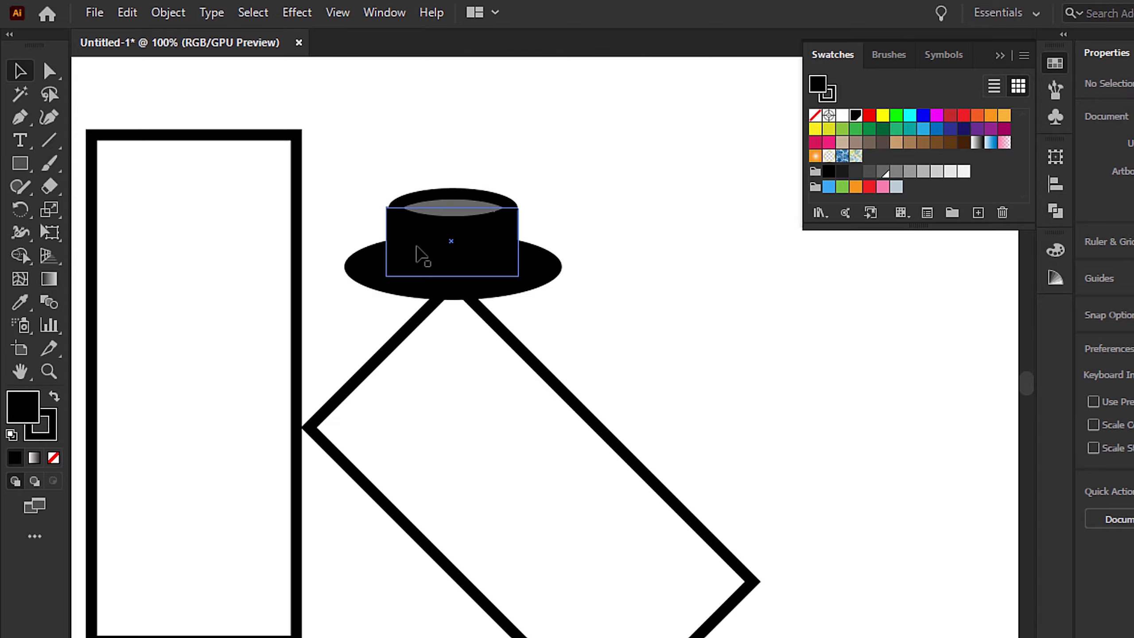
left_click(416, 247)
left_click_drag(386, 241, 389, 241)
Select all the hat's parts and move them down about 4 px onto the ear tip
left_click(659, 209)
left_click_drag(624, 282, 624, 283)
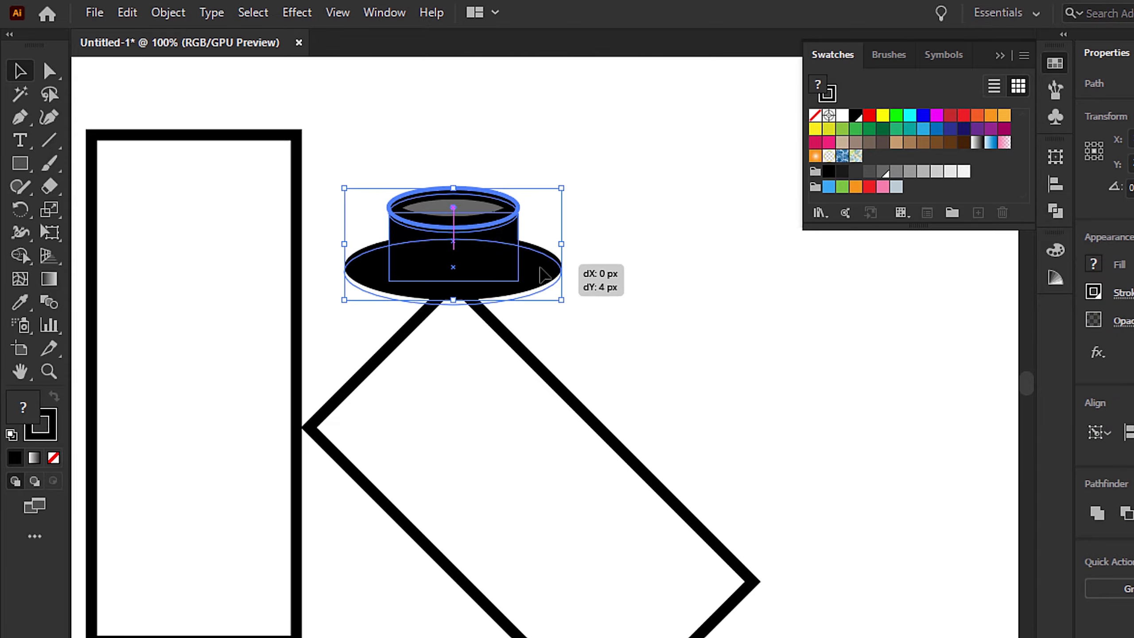
left_click(655, 297)
Fill the ears, head, eyes and nose with the R=252 G=238 B=33 yellow swatch and make it global
scroll(665, 304, "down", 5)
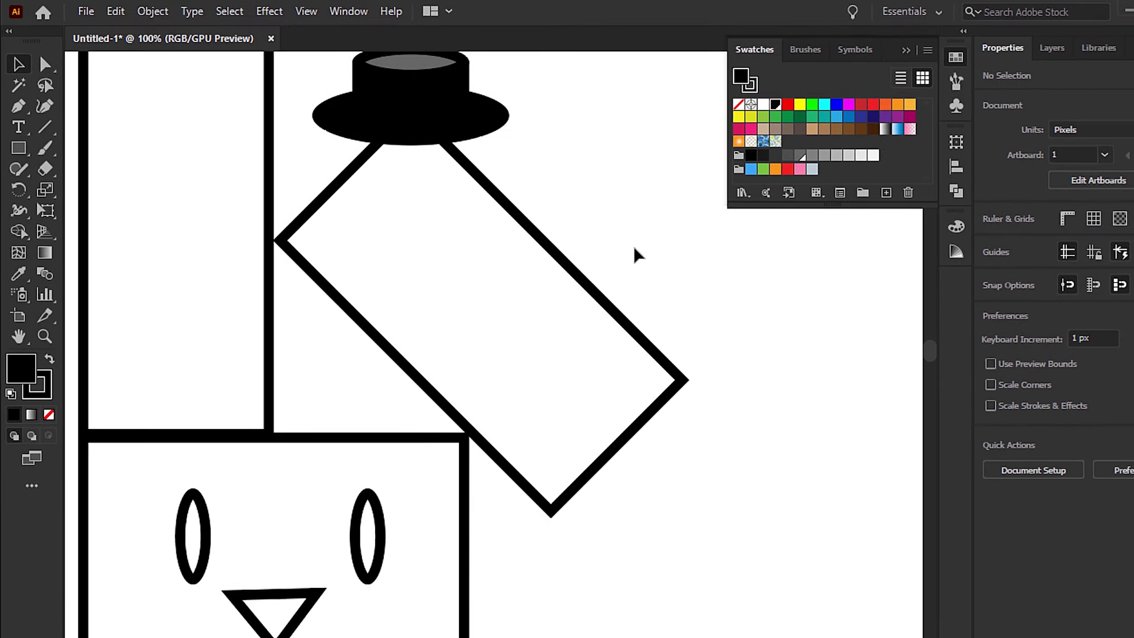
key("ctrl+minus")
left_click_drag(102, 302, 685, 531)
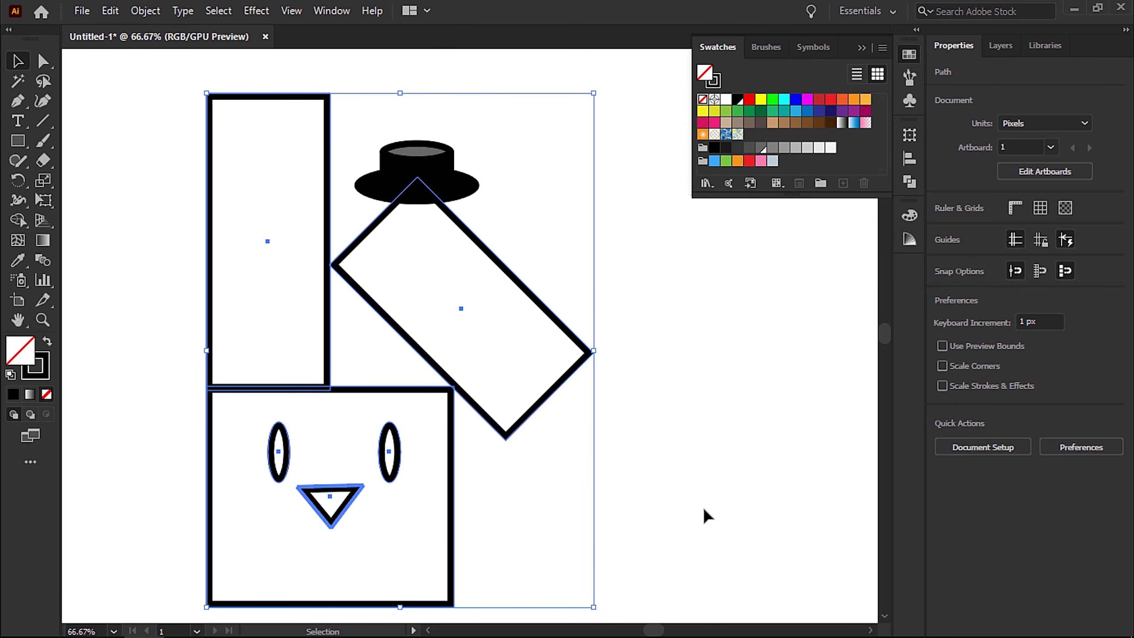
double_click(702, 111)
left_click(787, 282)
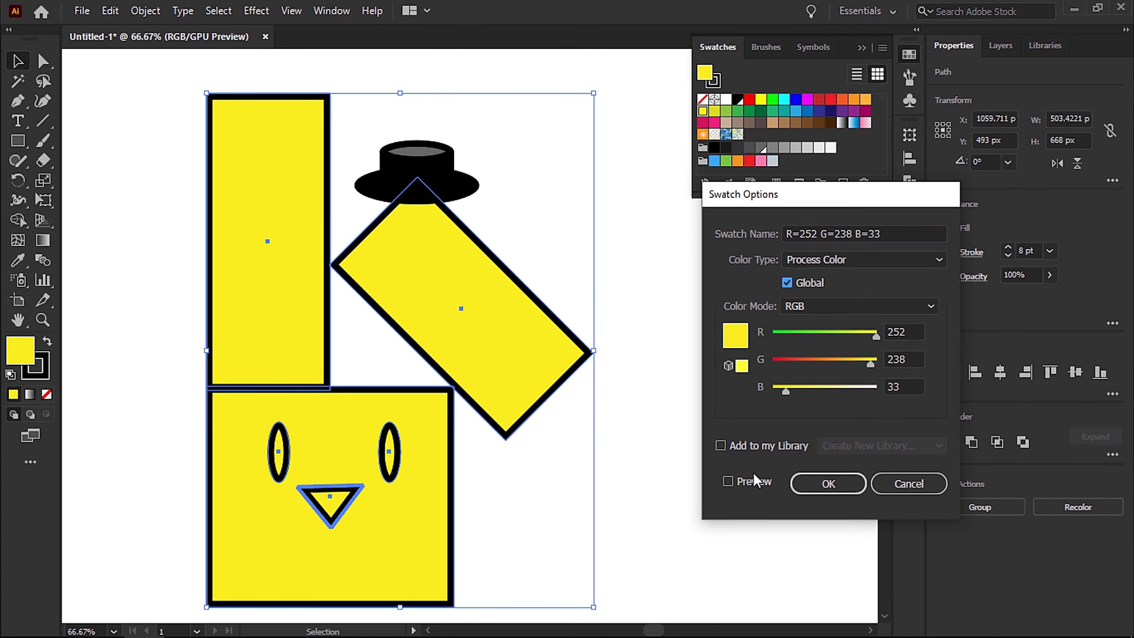
Change the global yellow swatch to a pale lavender by adjusting its RGB values, and deselect the shapes
left_click_drag(799, 393, 864, 363)
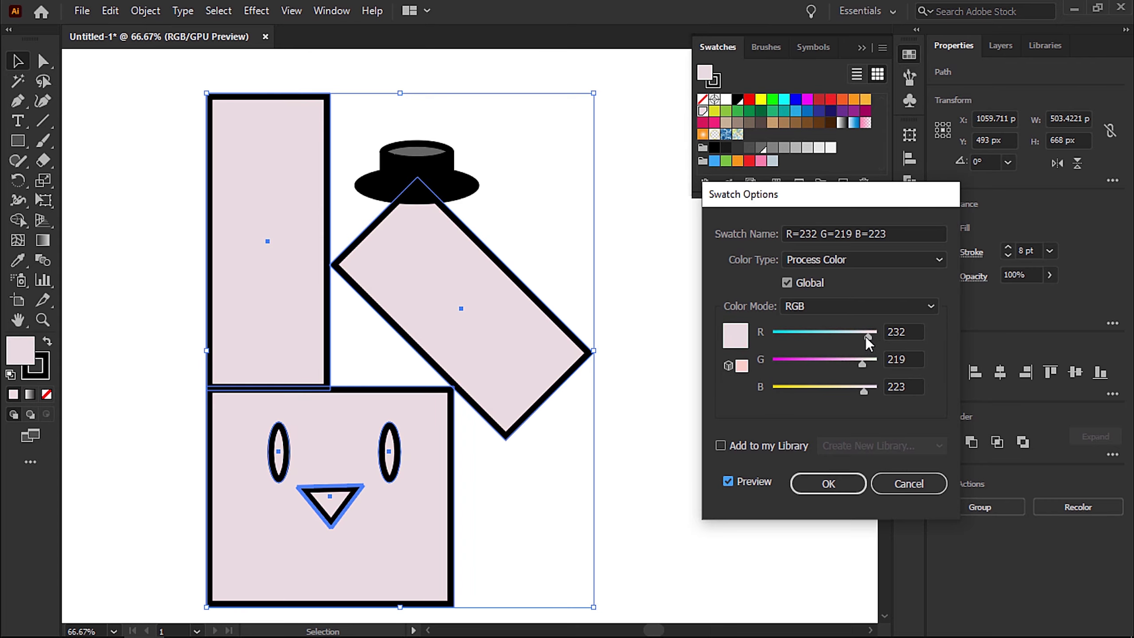
left_click_drag(868, 393, 867, 366)
left_click(801, 483)
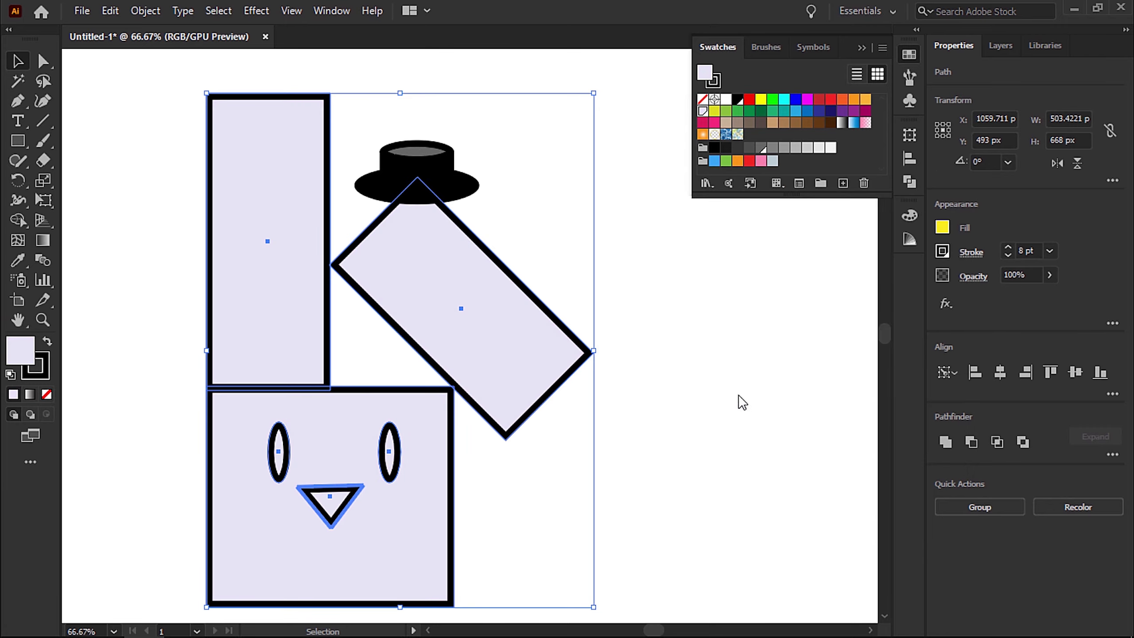
left_click(690, 385)
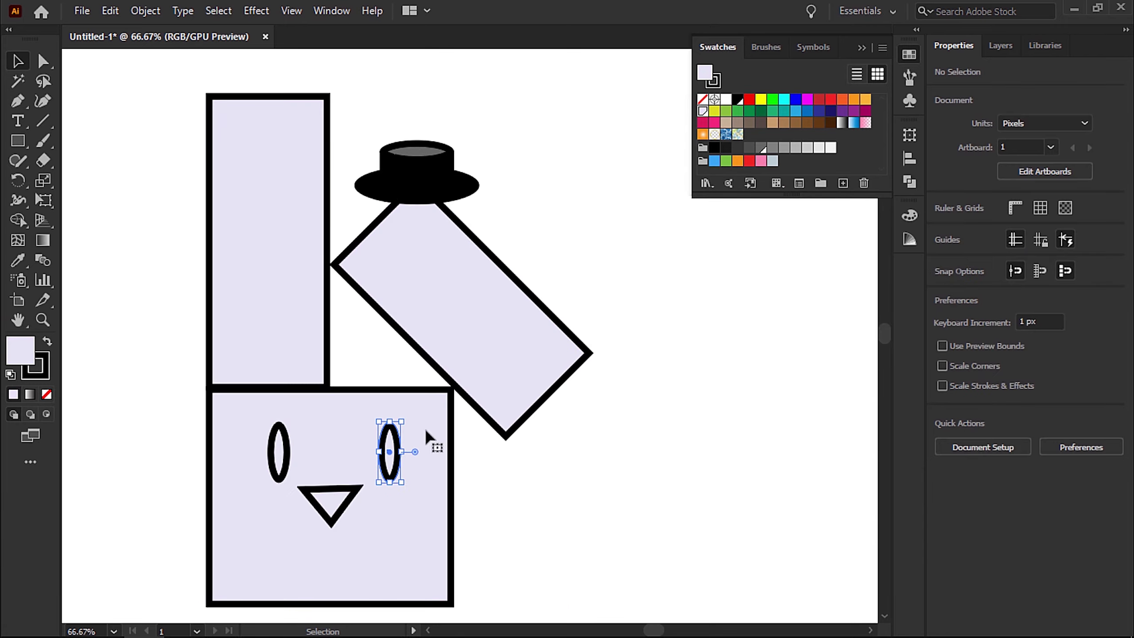
Fill both eye ellipses and the nose triangle with the black swatch, and deselect
left_click(737, 100)
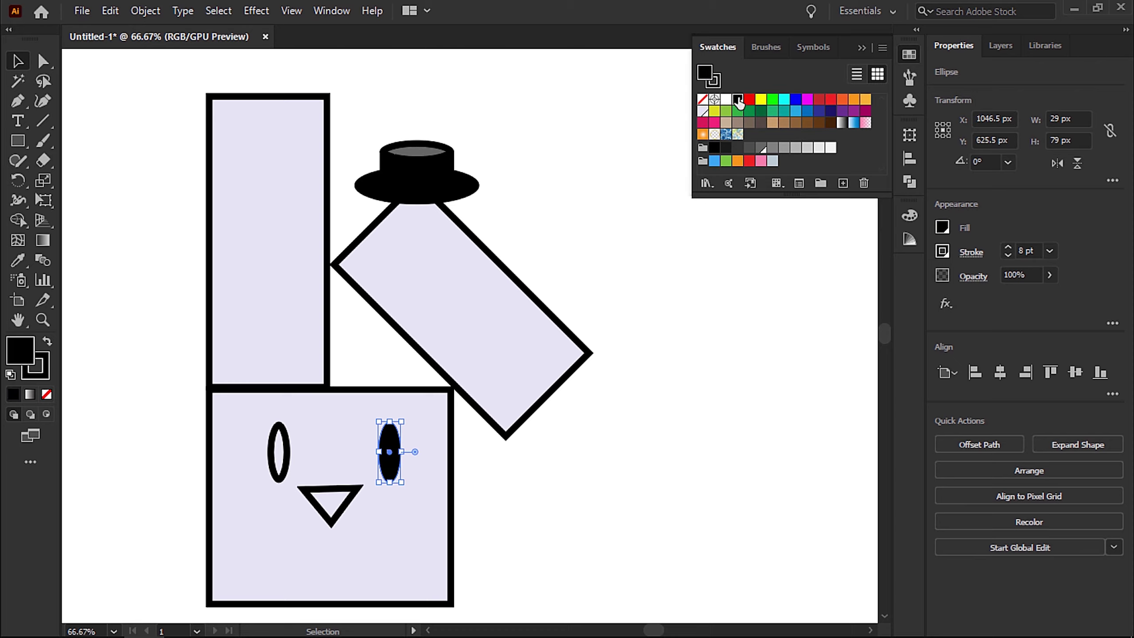
left_click(280, 460)
left_click(738, 100)
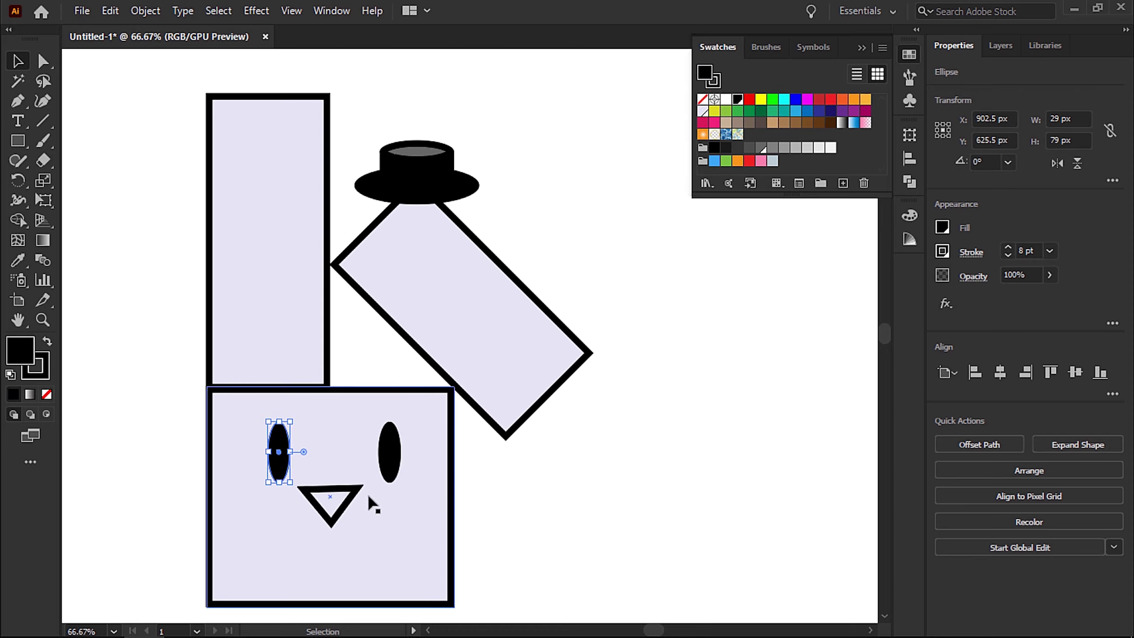
left_click(338, 510)
left_click(737, 100)
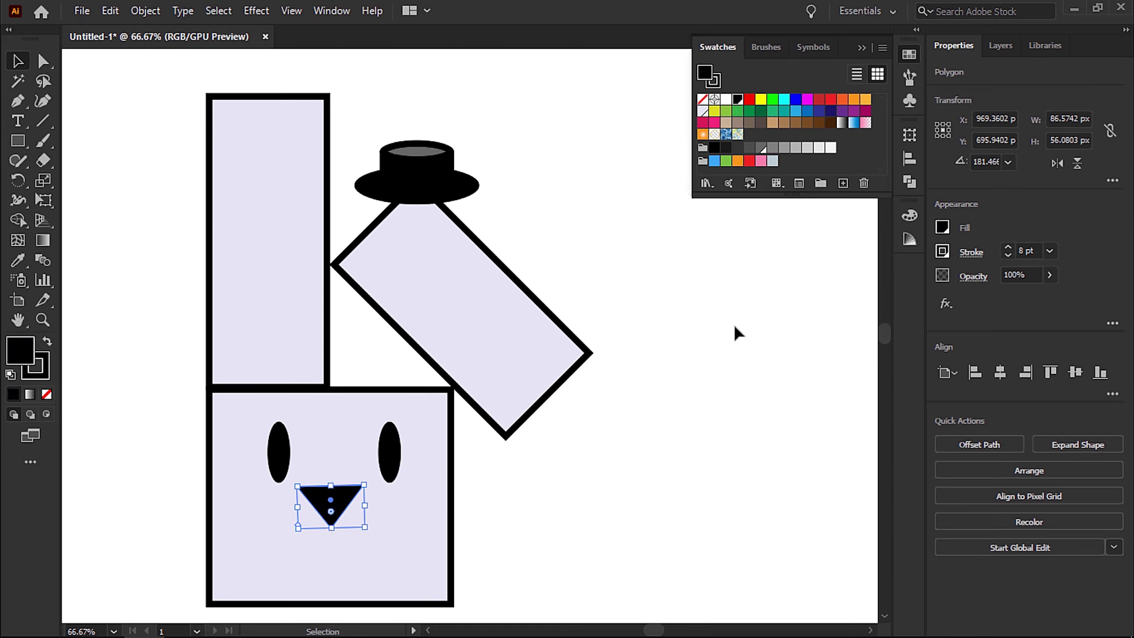
left_click(698, 407)
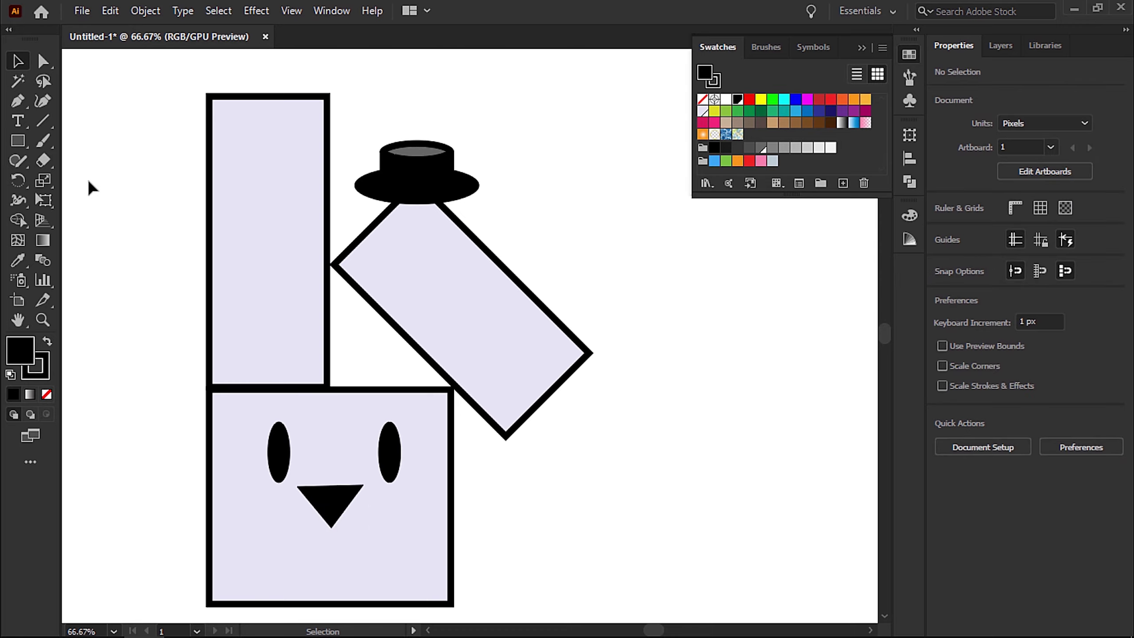
Draw a 46 px circle beside the rabbit with no fill and an 8 pt black stroke, and delete its top anchor point to leave a half circle
left_click_drag(20, 145, 108, 178)
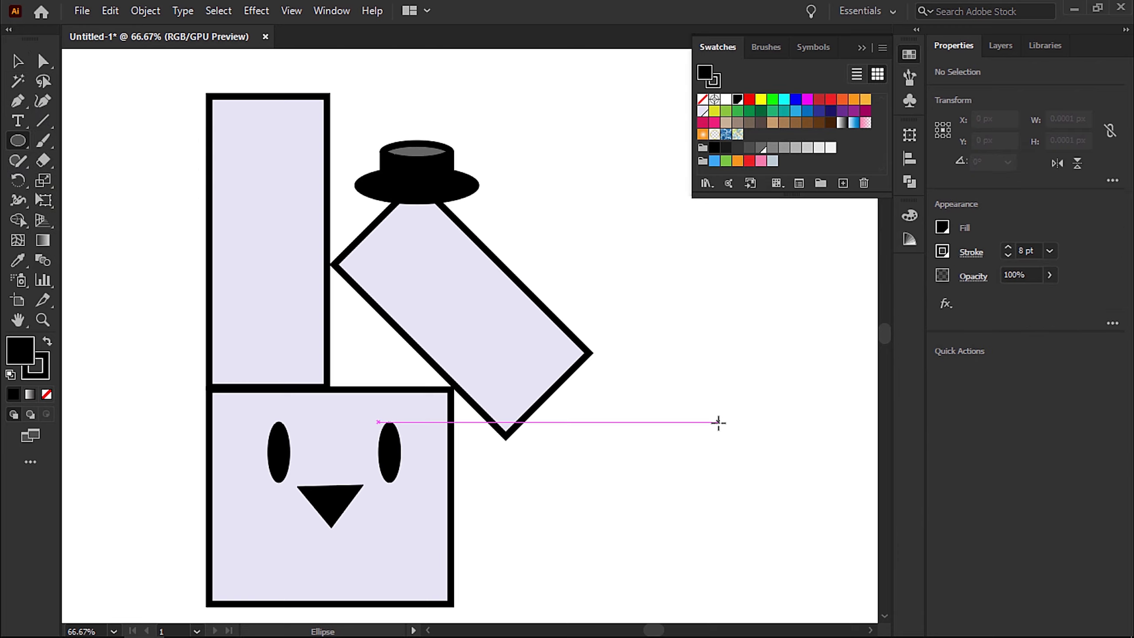
mouse_move(719, 422)
left_mouse_down()
mouse_move(773, 476)
mouse_move(754, 440)
mouse_move(734, 440)
left_mouse_up()
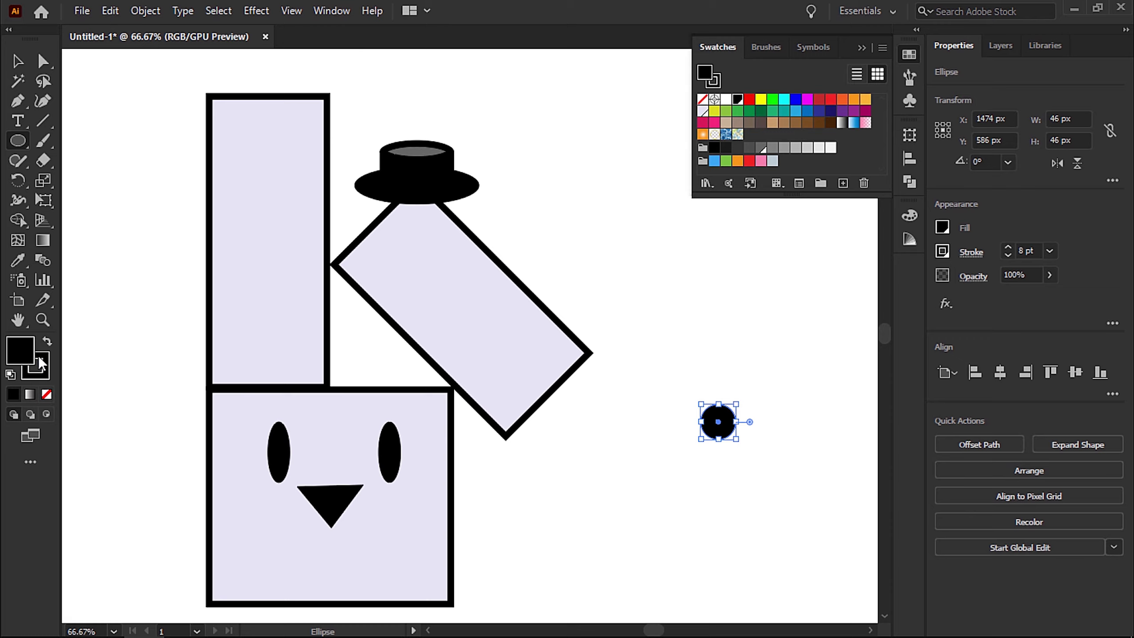
left_click(47, 395)
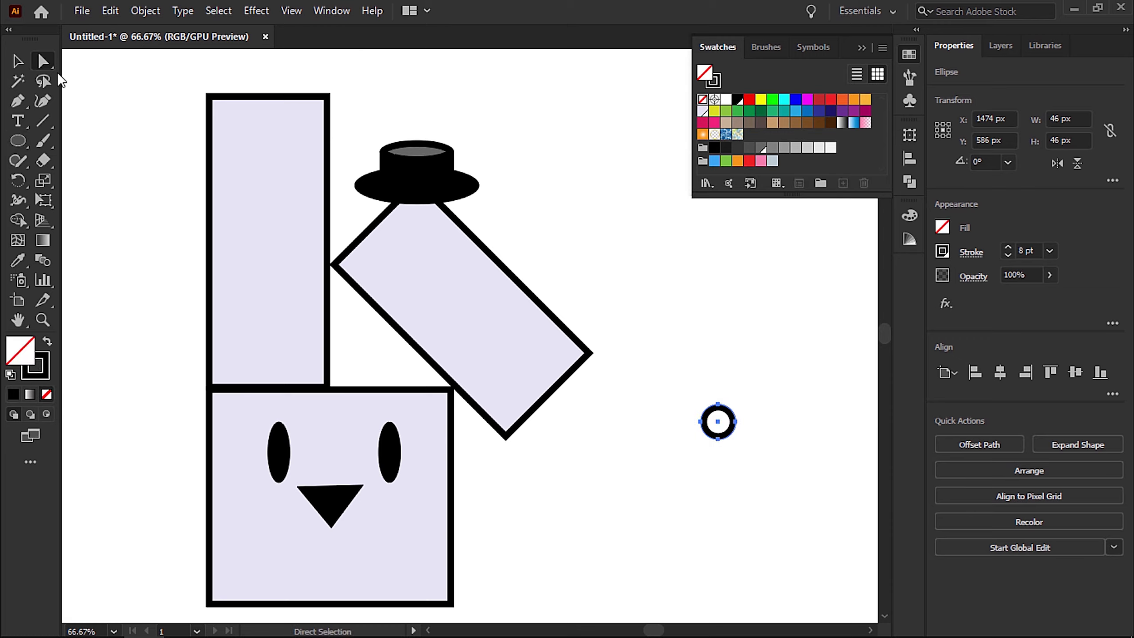
left_click(720, 412)
key("Delete")
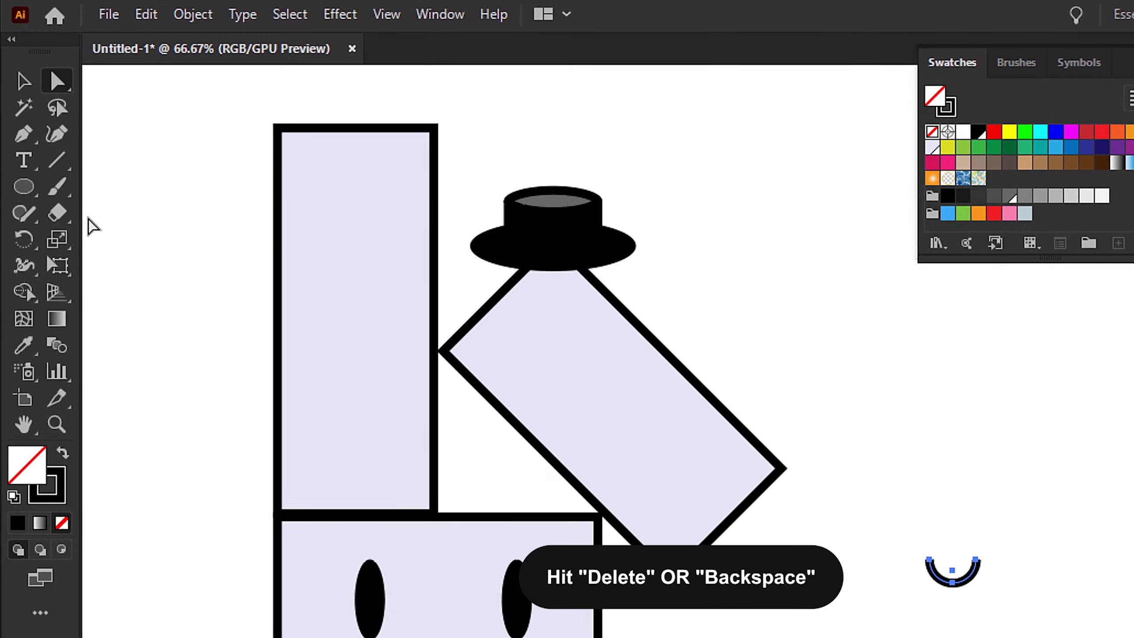
Trim the half circle's left end with the Scissors tool and move the remaining arc onto the face below the nose
left_click_drag(57, 212, 160, 244)
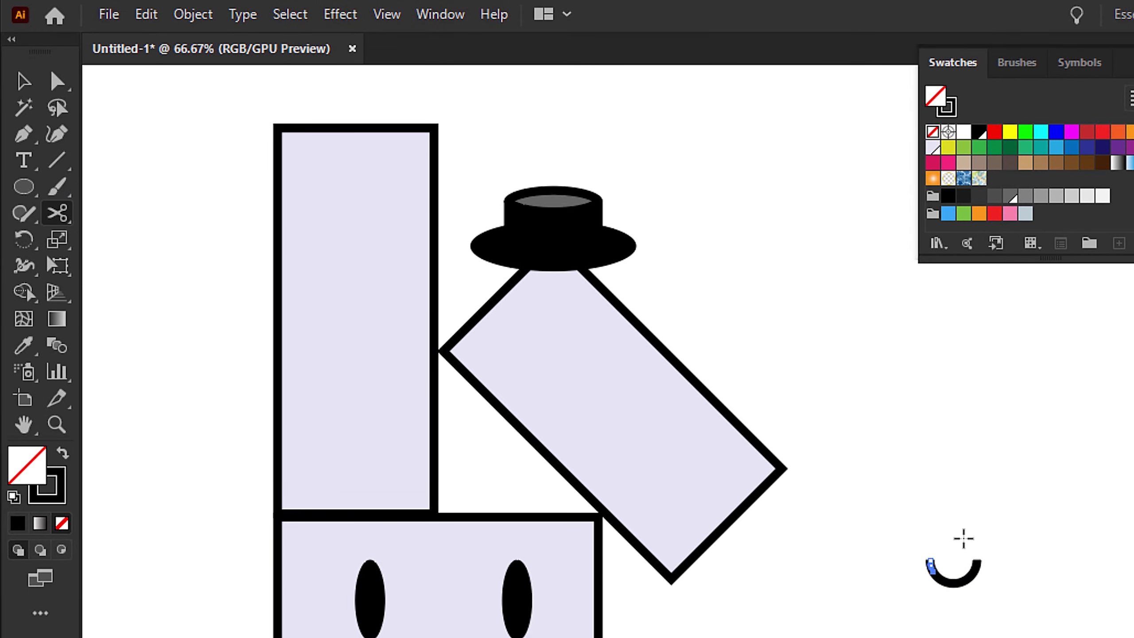
left_click(19, 80)
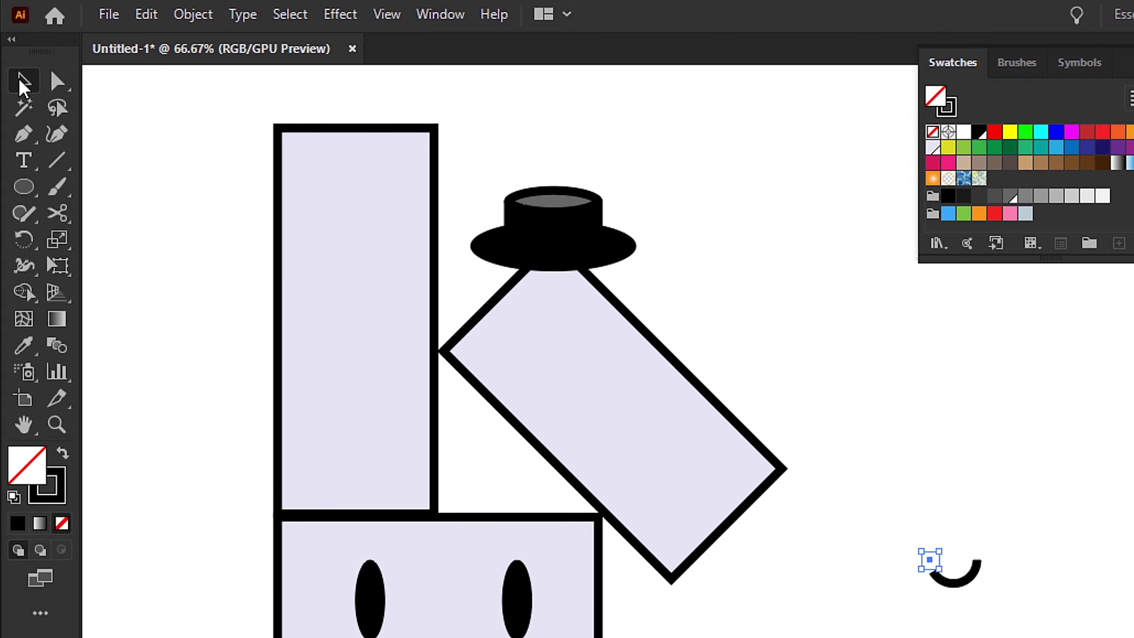
left_click_drag(950, 585, 941, 584)
left_click_drag(744, 467, 381, 567)
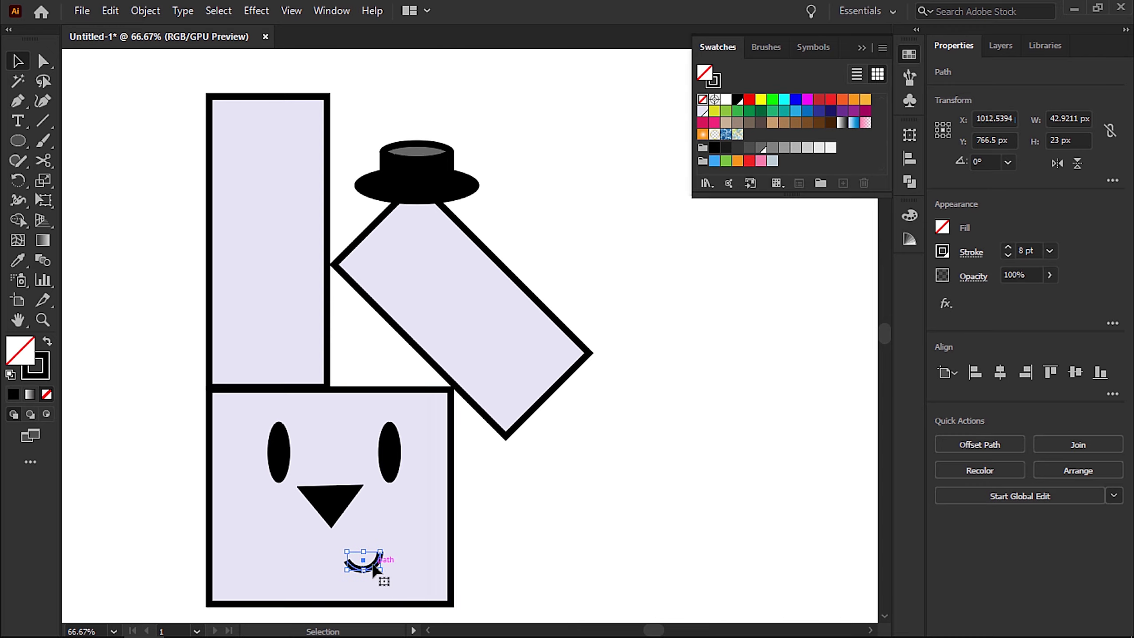
key("ctrl+z")
Extend the arc's right end straight up to the nose tip with the Pen tool
left_click(331, 551)
left_click(330, 528)
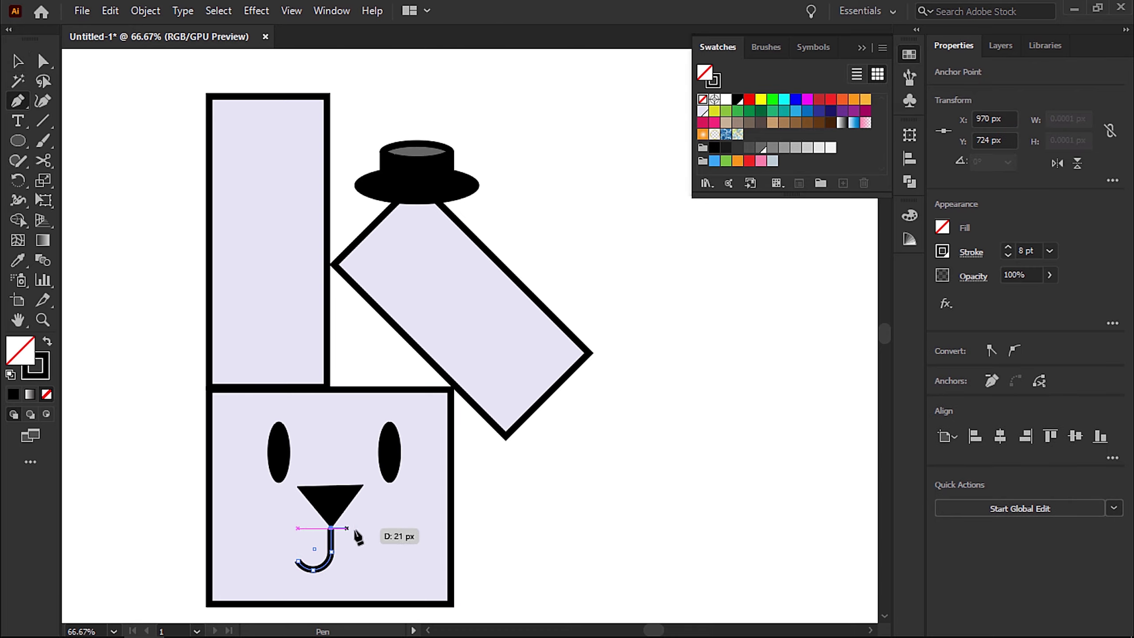
left_click(17, 61)
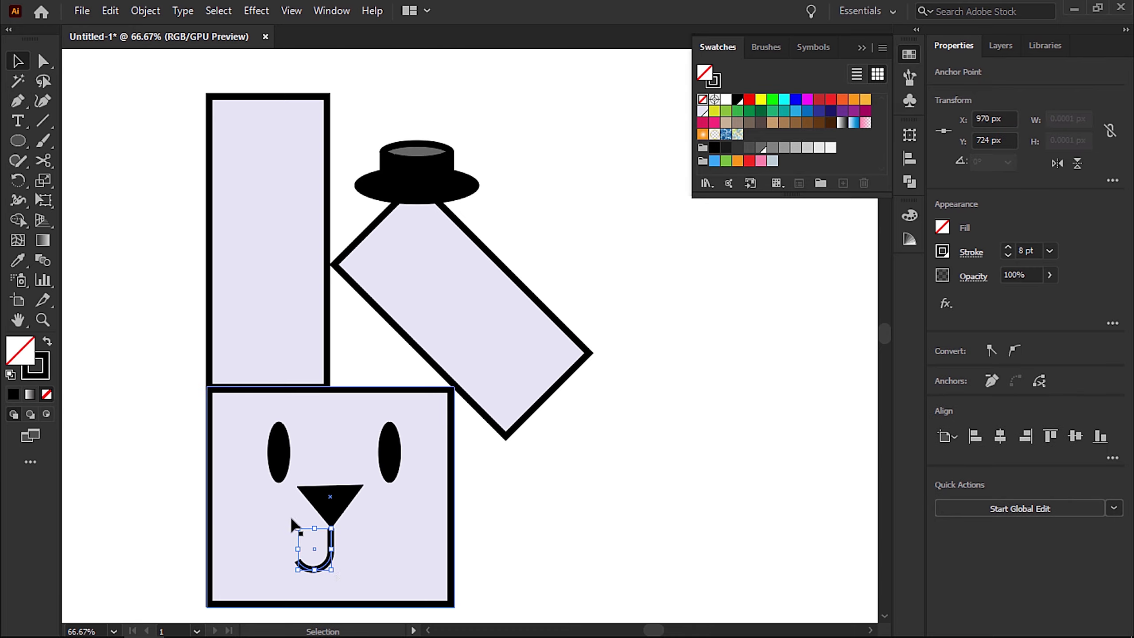
Move the mouth curve up about 16 px and add a horizontally mirrored copy beside it to complete the mouth
left_click(279, 564)
left_click(311, 570)
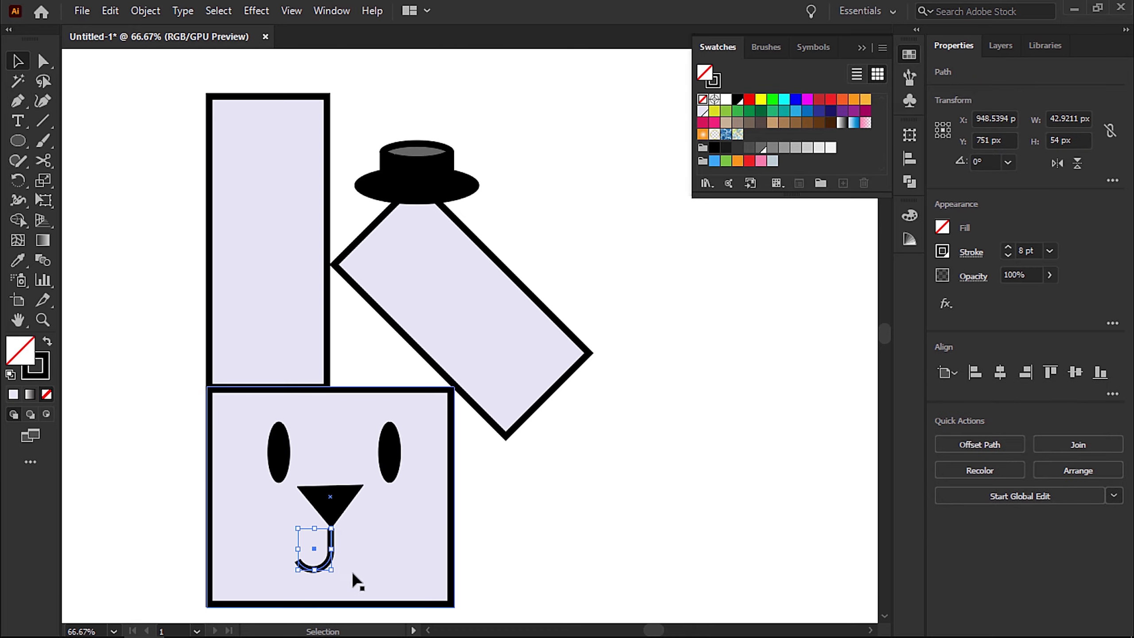
mouse_move(327, 572)
left_mouse_down()
mouse_move(367, 573)
mouse_move(333, 543)
mouse_move(342, 557)
left_mouse_up()
left_click(1058, 163)
left_click(395, 543)
key("ctrl+z")
left_click(169, 497)
left_click(376, 564)
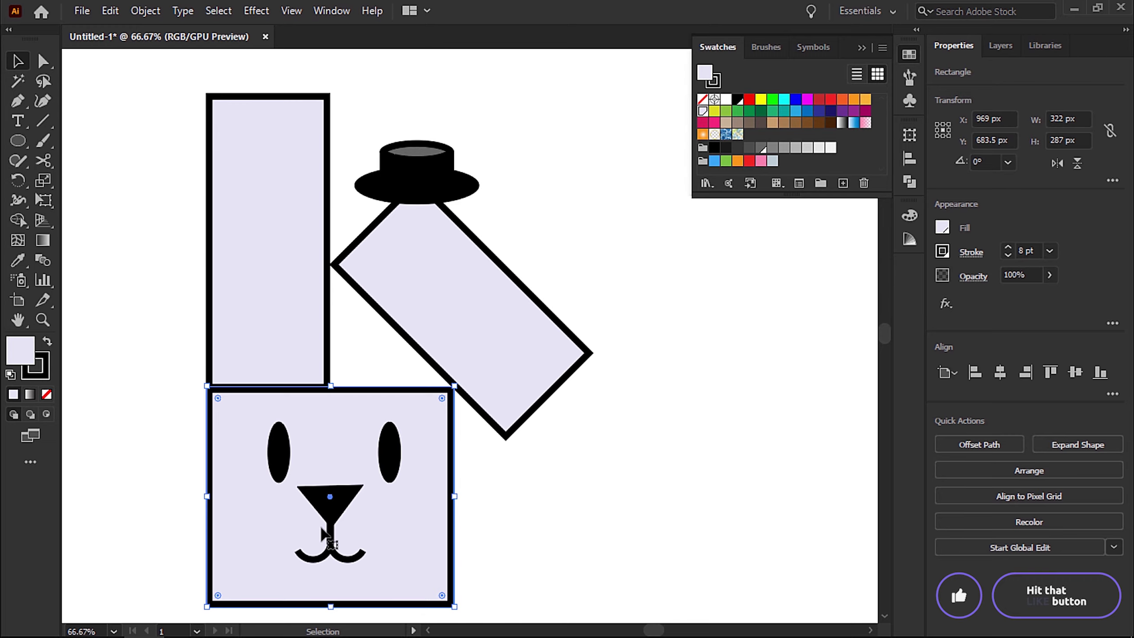
Nudge the nose triangle up about 3 px so its tip lines up with the top of the mouth line
key("ctrl+plus")
left_click_drag(471, 390, 470, 386)
left_click_drag(485, 427, 488, 429)
left_click(471, 335)
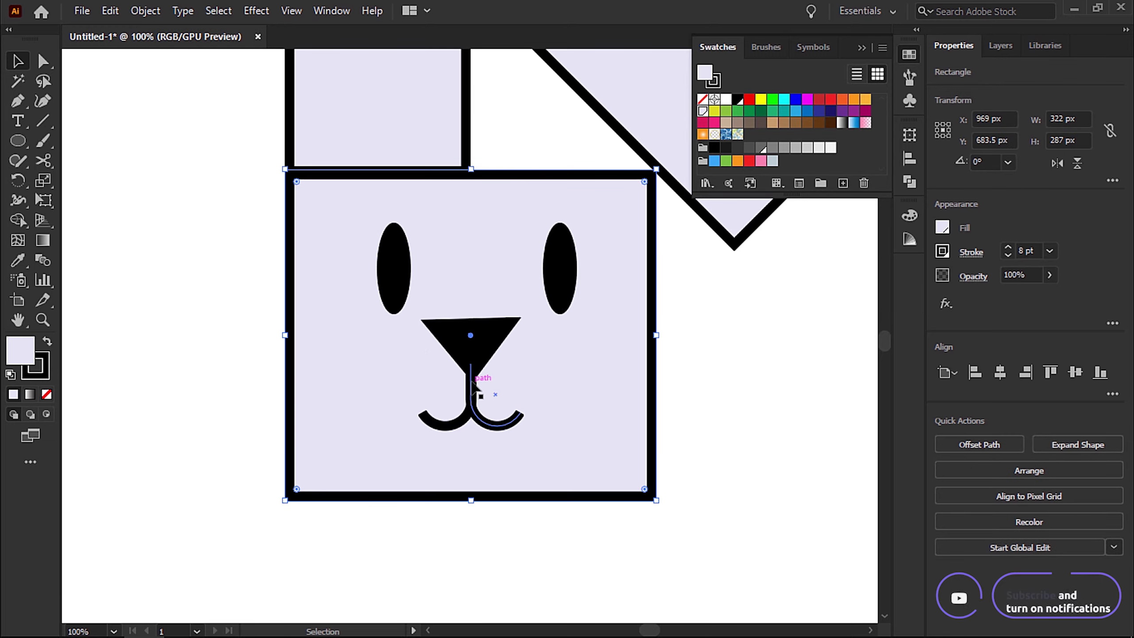
left_click(472, 379)
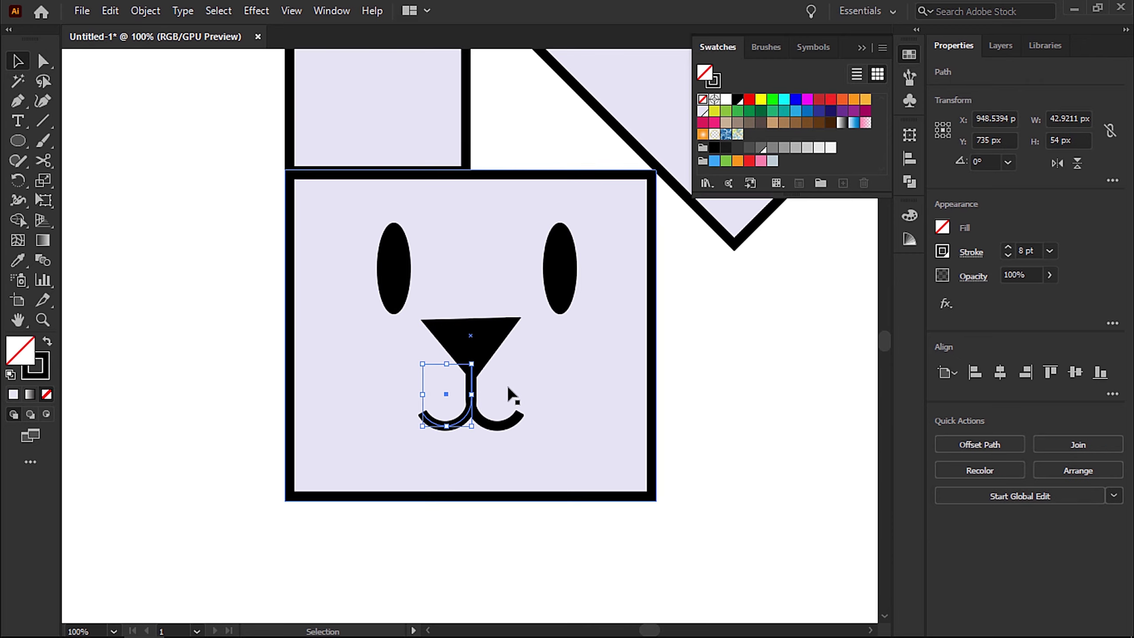
mouse_move(484, 354)
left_mouse_down()
mouse_move(484, 373)
mouse_move(483, 351)
left_mouse_up()
left_click(499, 358)
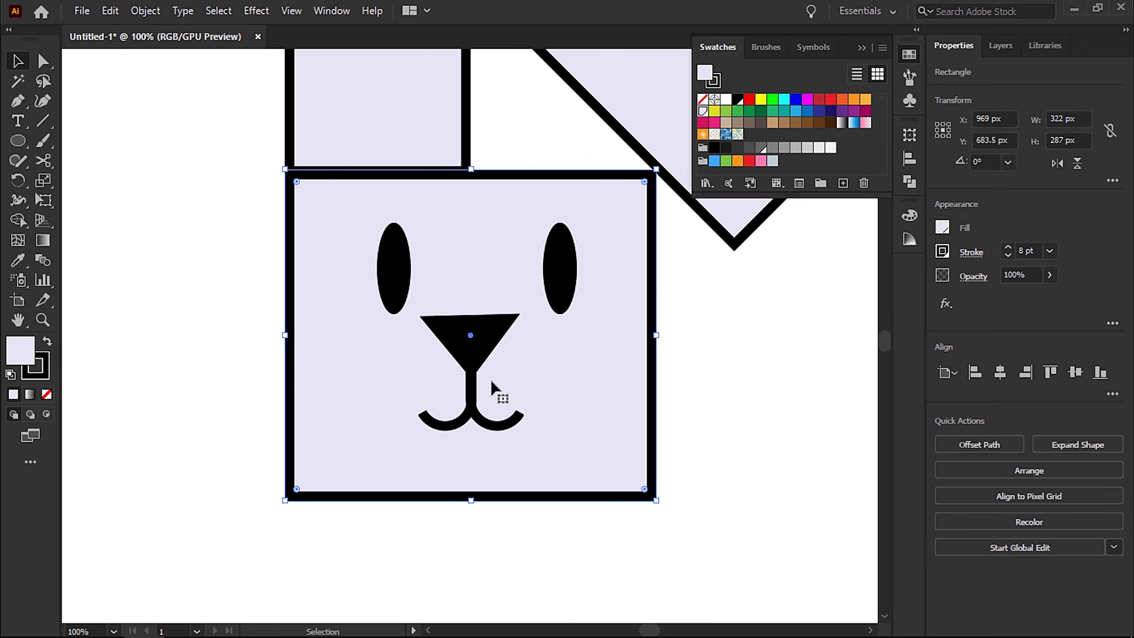
Round the upright ear's top-left corner to 104 px and its top-right corner to 32 px
key("ctrl+0")
left_click(455, 283)
left_click_drag(467, 187, 499, 178)
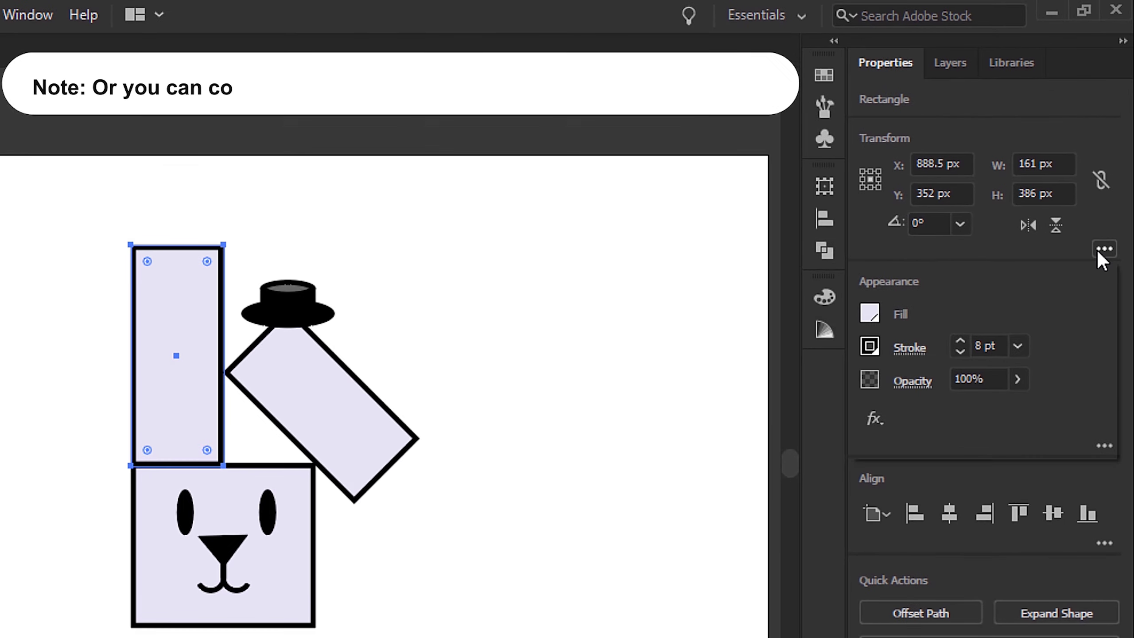
left_click(1109, 186)
left_click(961, 258)
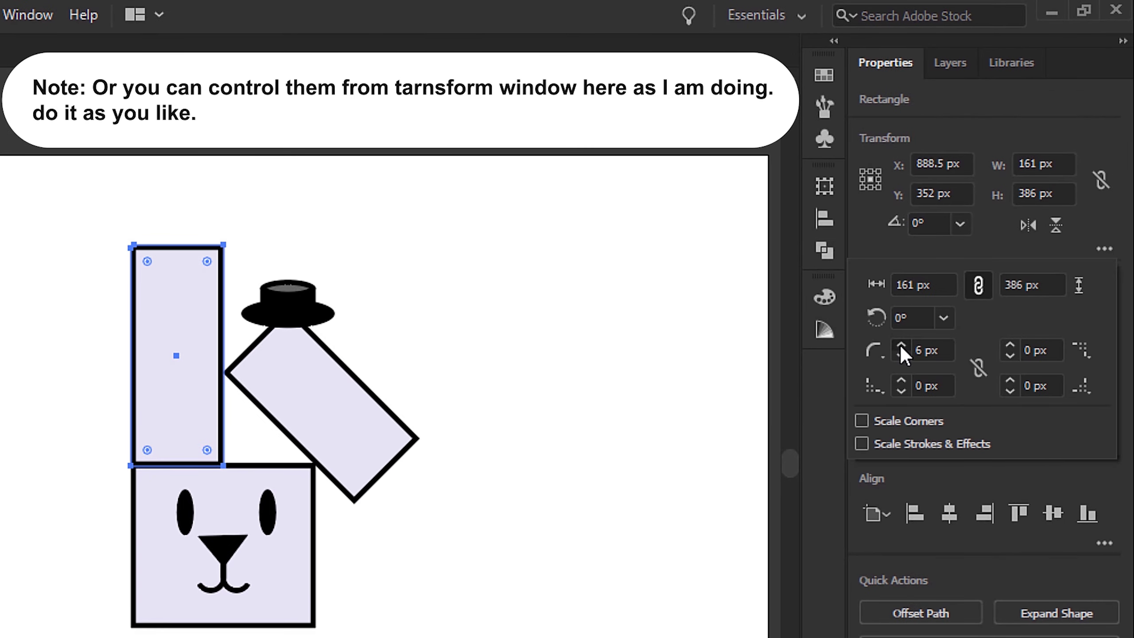
left_click(901, 347)
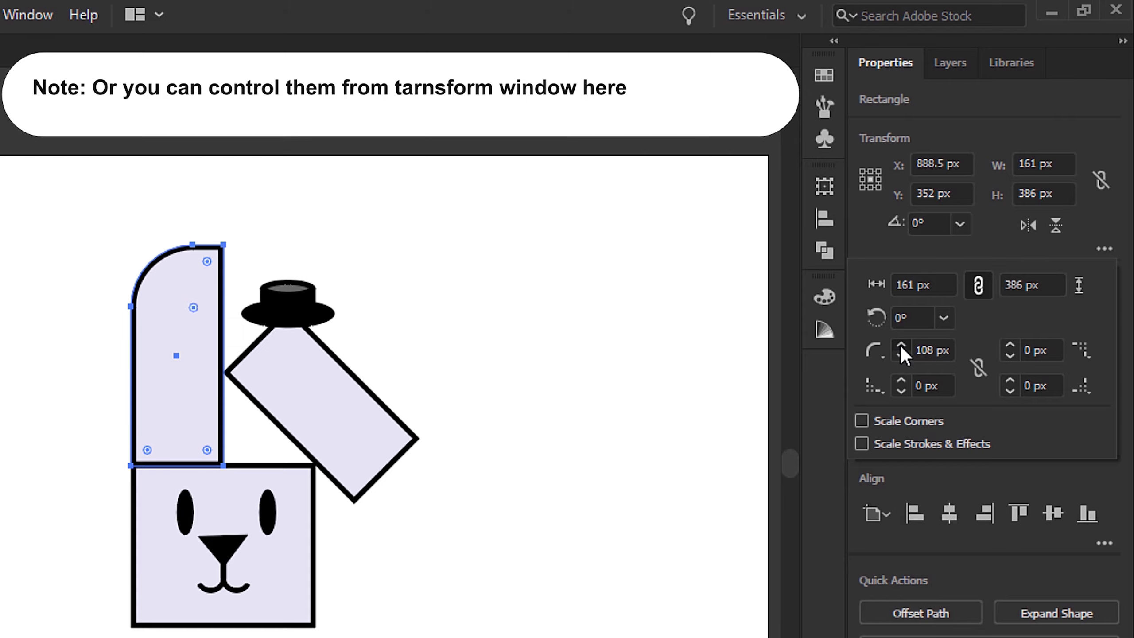
left_click(1011, 345)
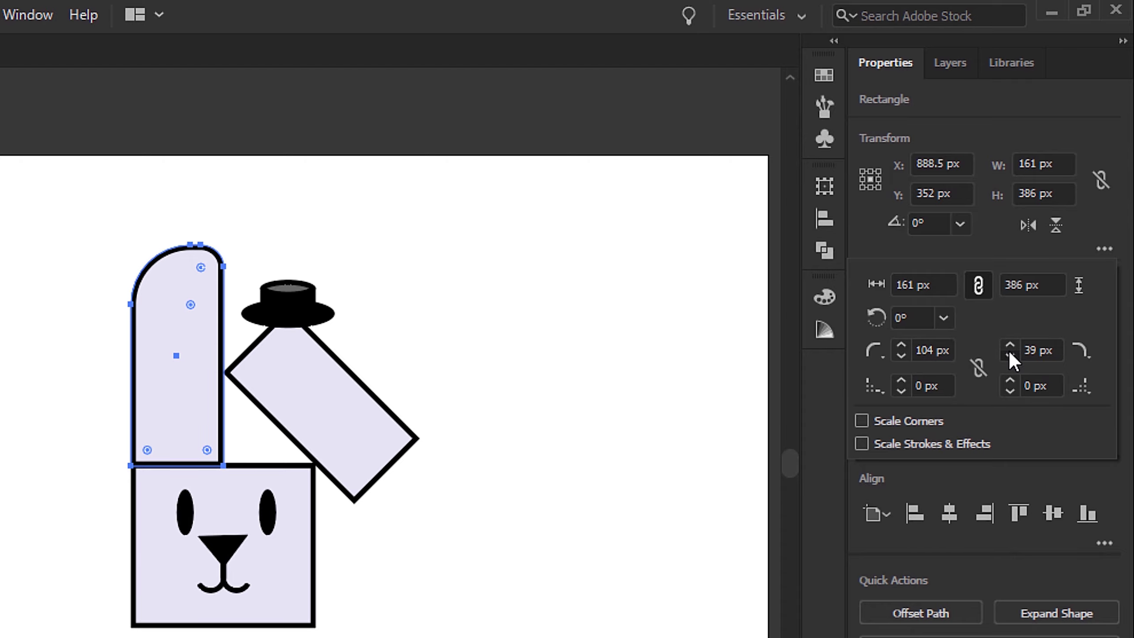
left_click(1009, 355)
left_click(294, 603)
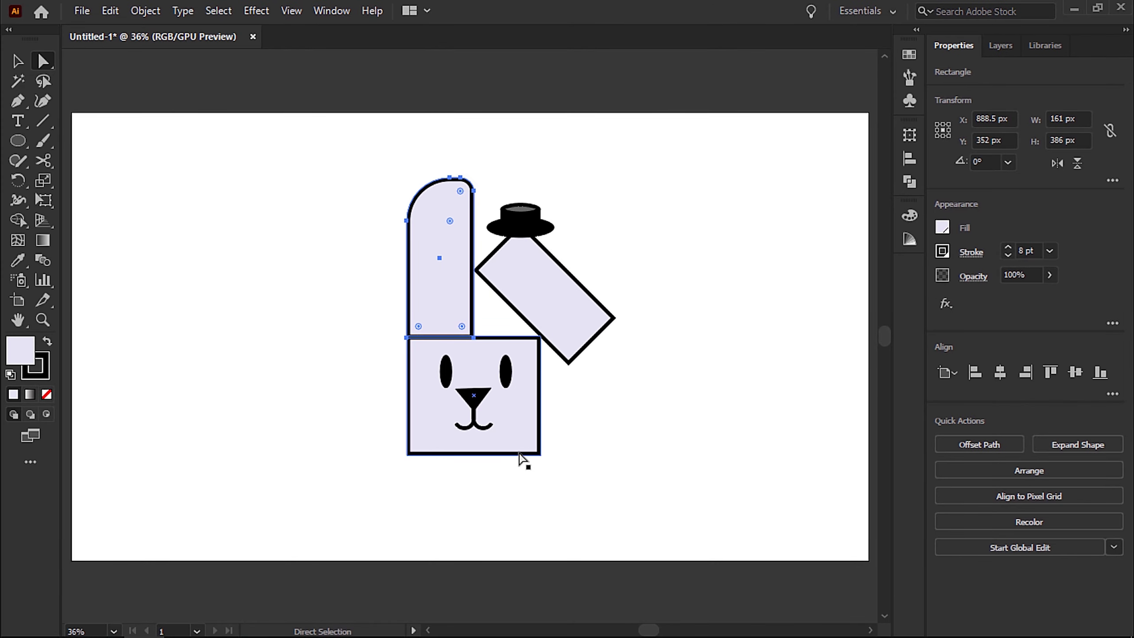
Link the head rectangle's corner radii and round all four corners to 143.5 px
left_click(17, 61)
left_click(513, 442)
left_click(1112, 180)
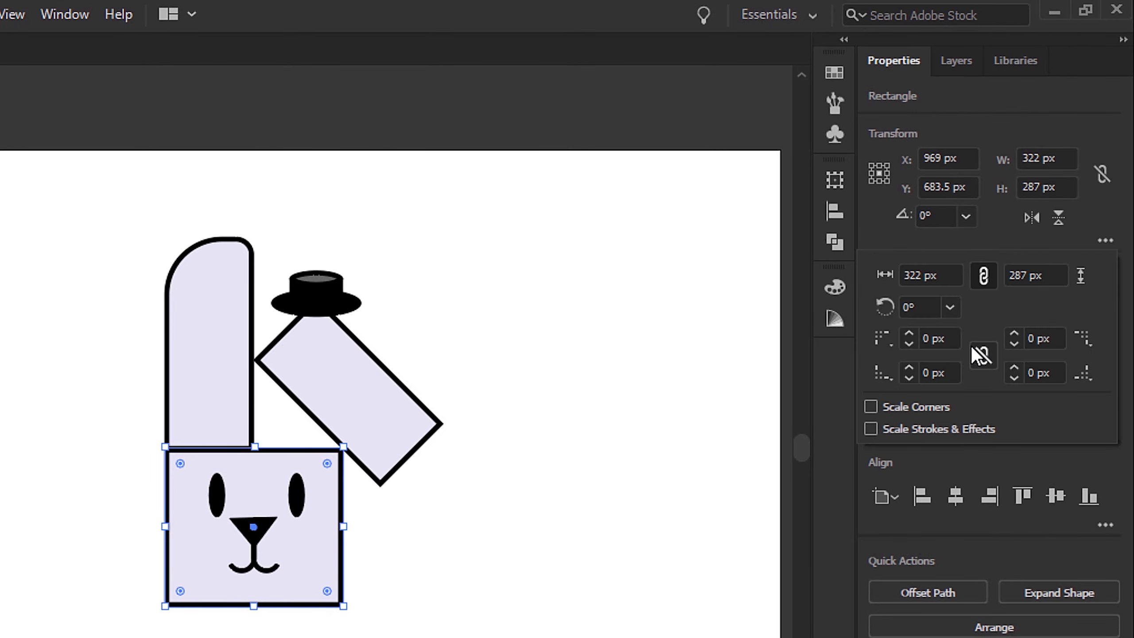
left_click(909, 369)
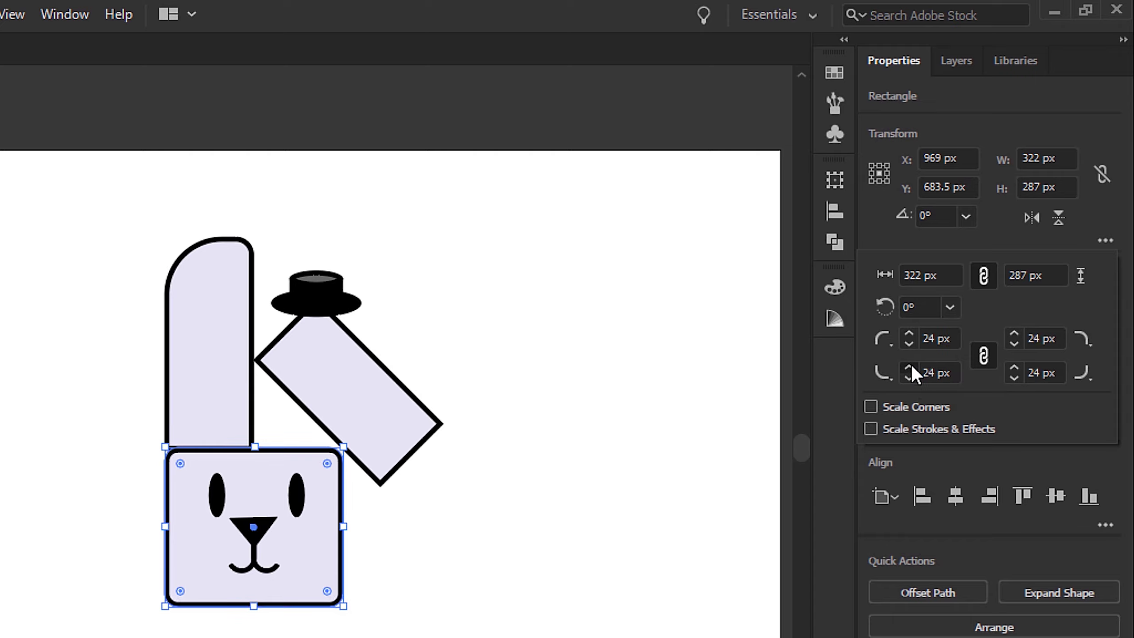
left_click_drag(911, 367, 911, 371)
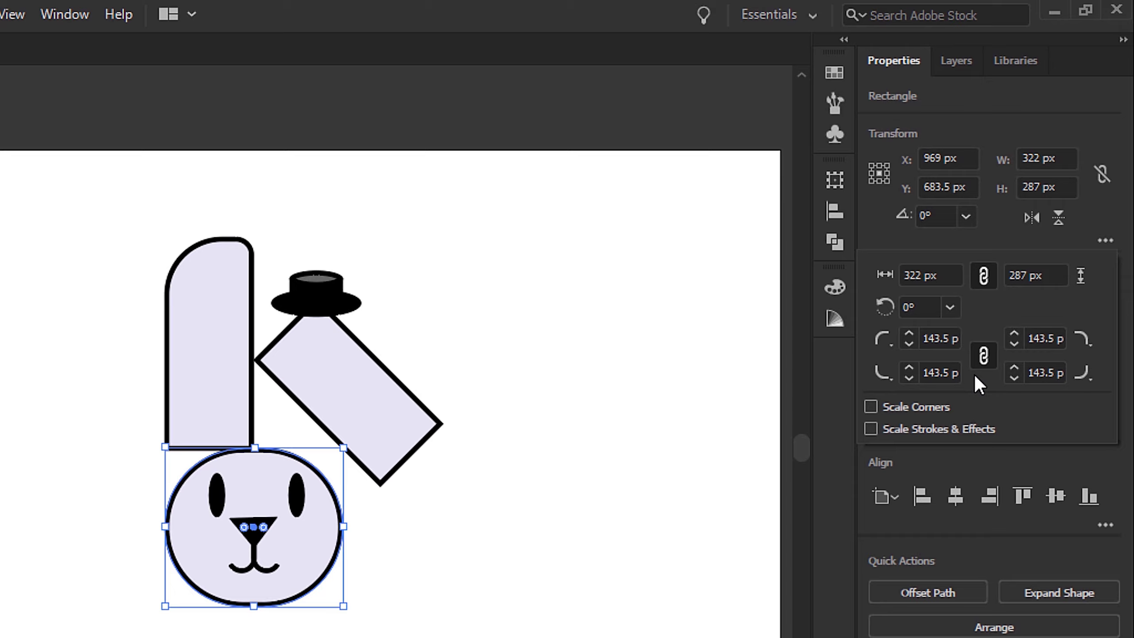
Unlink the head's corner radii, set both top corners to 0 px and both bottom corners to 150 px, and deselect
left_click(926, 336)
type("0")
key("Return")
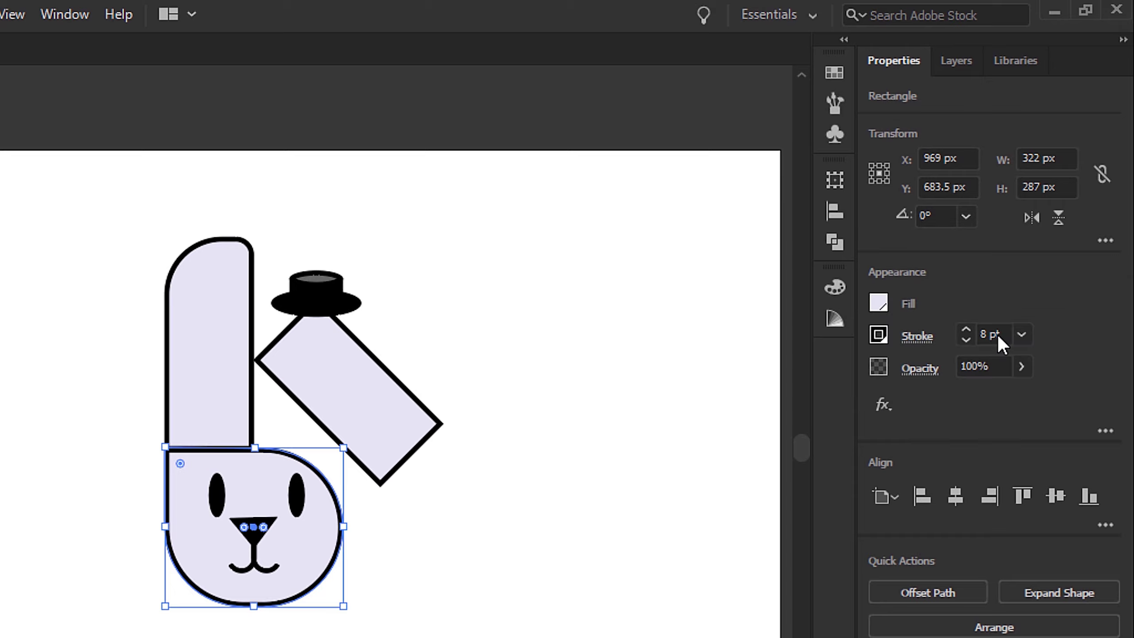
left_click(1105, 241)
left_click(1047, 338)
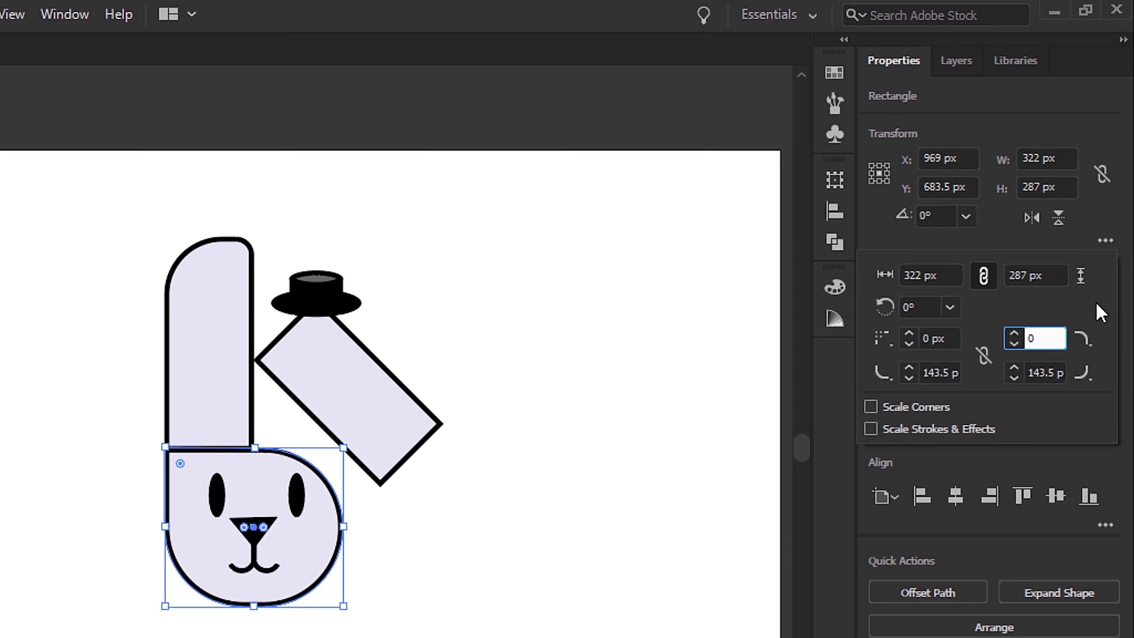
key("Return")
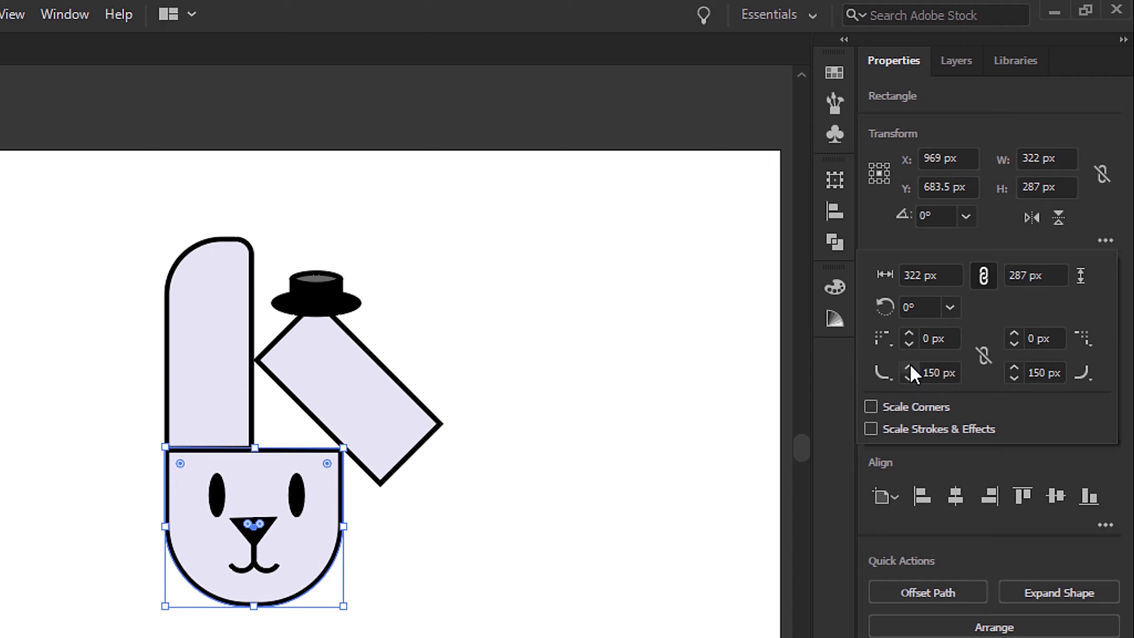
left_click(612, 350)
Round the folded ear's lower end with corner radii of 54 px on the inner side and 107 px on the outer side
left_click(361, 405)
left_click(1105, 241)
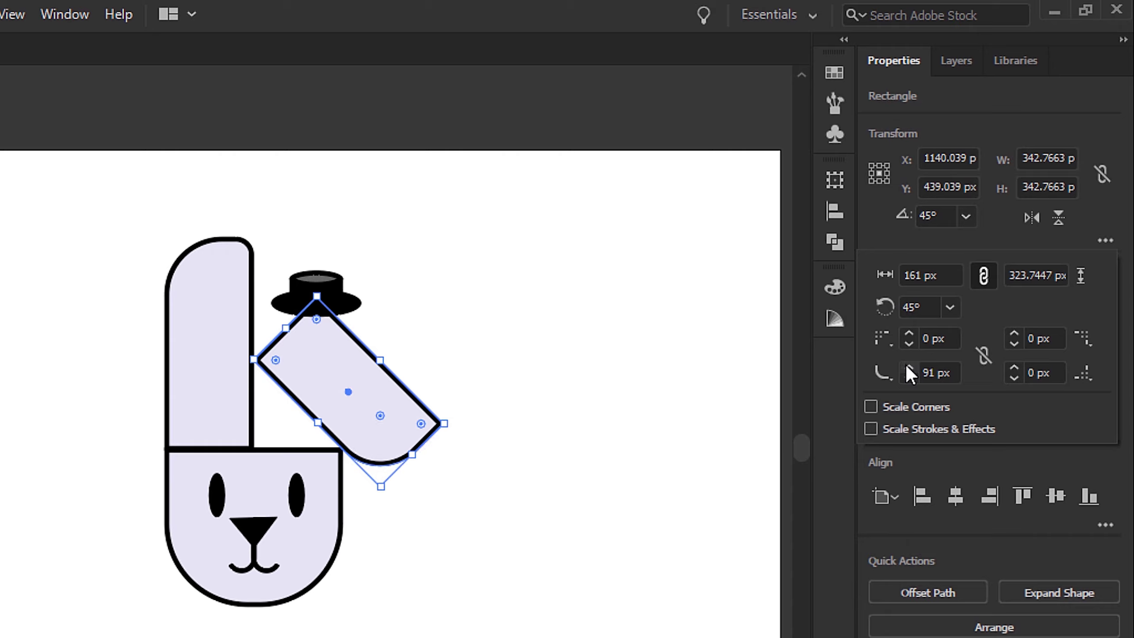
left_click(1014, 368)
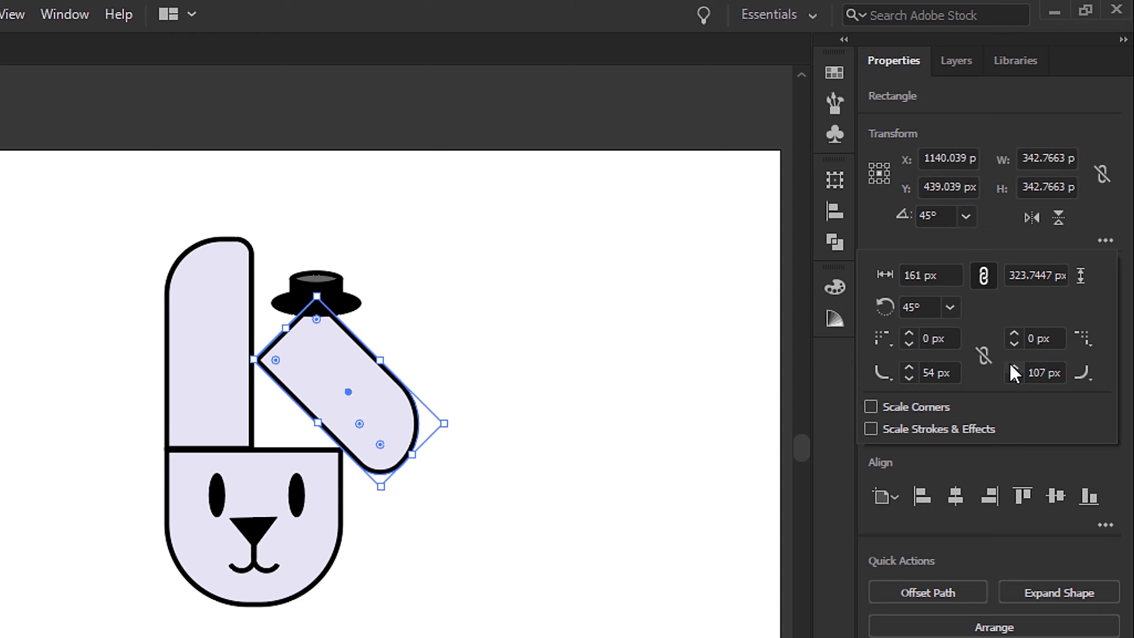
left_click(540, 389)
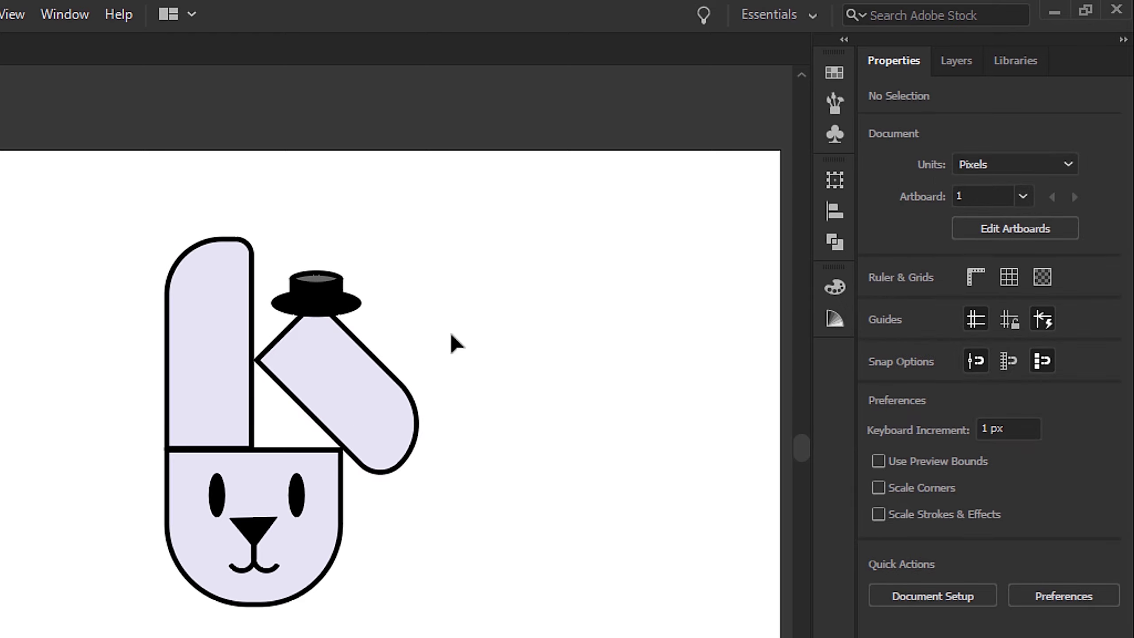
Increase the upright ear's top-left corner radius to at least 112 px and deselect
left_click(210, 344)
left_click(1105, 240)
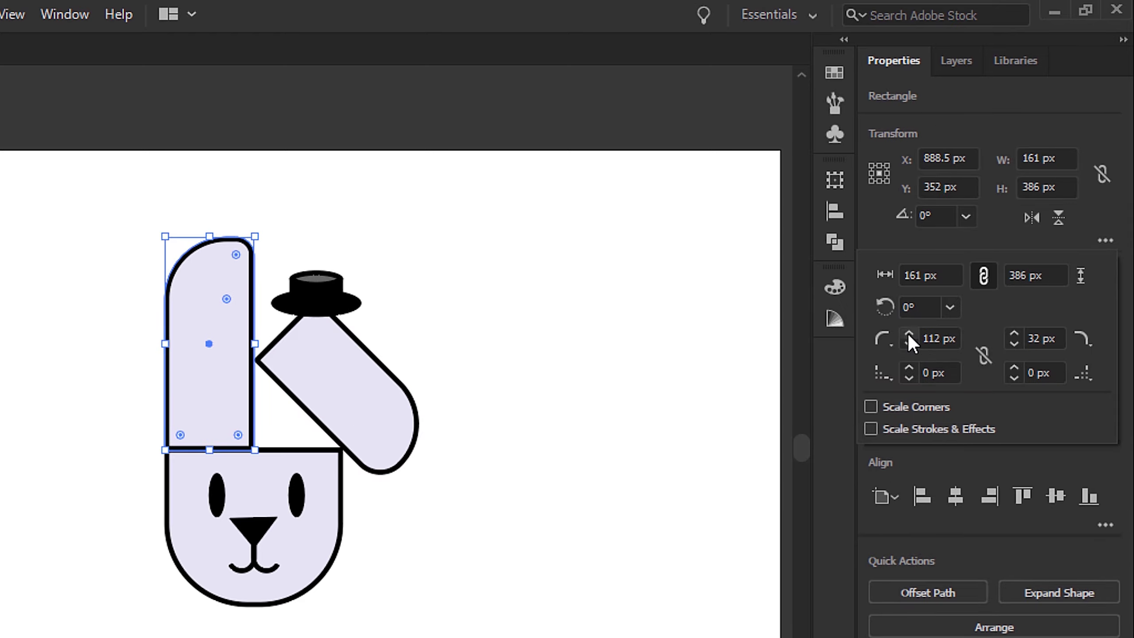
left_click(908, 335)
left_click(324, 616)
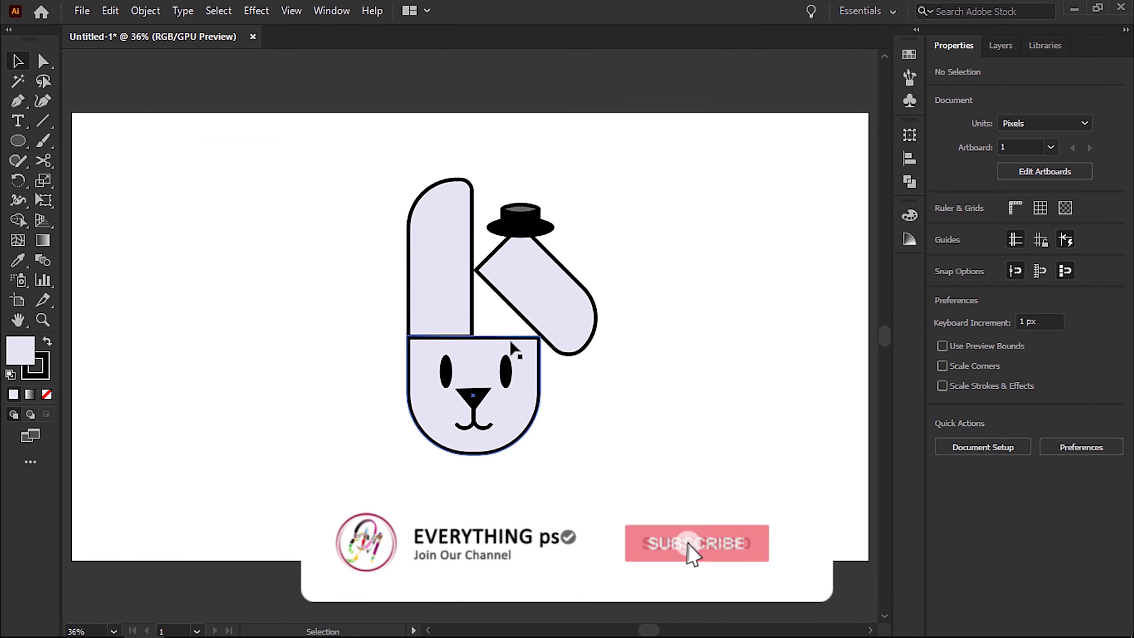
Raise the head's top edge to meet the upright ear's lower end and realign it so the head's sides are straight
left_click(511, 346)
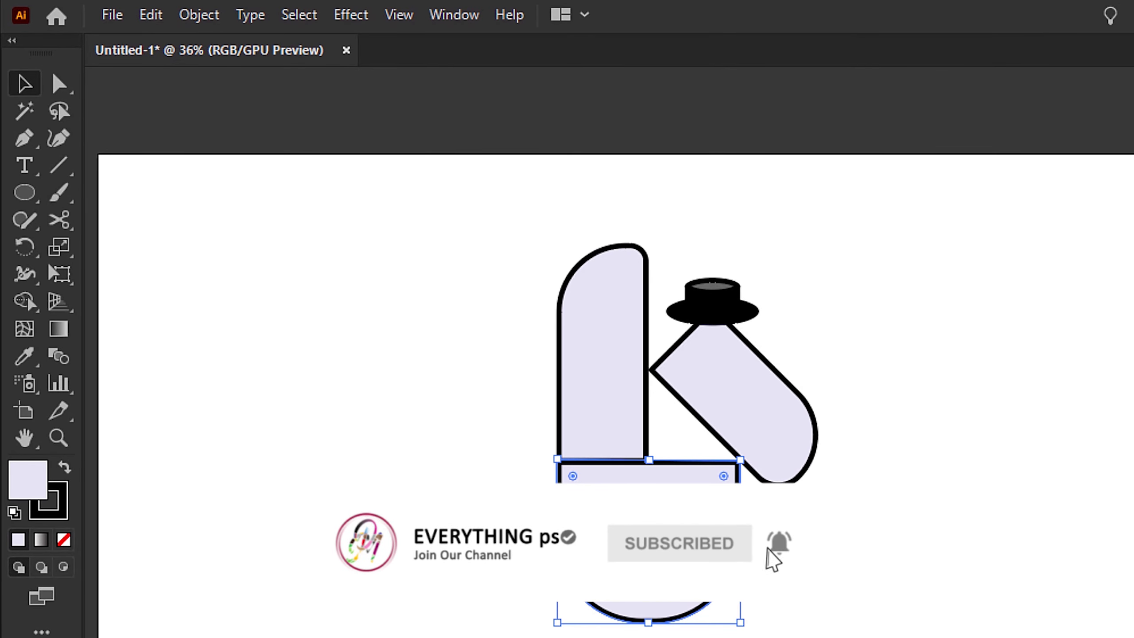
key("ctrl+1")
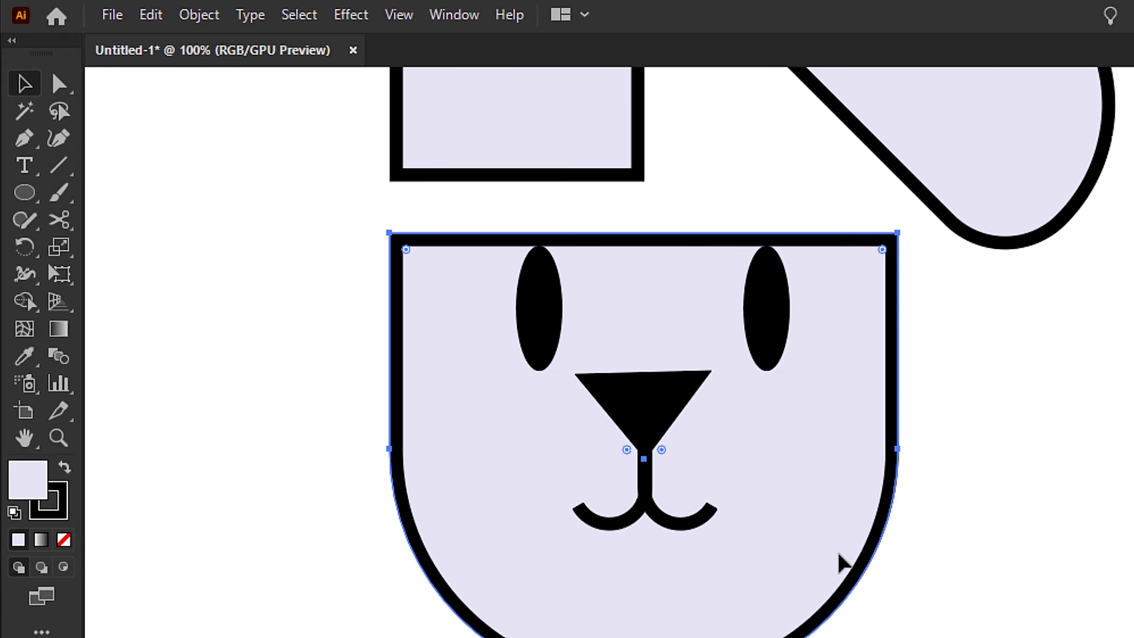
left_click(58, 84)
left_click(389, 233)
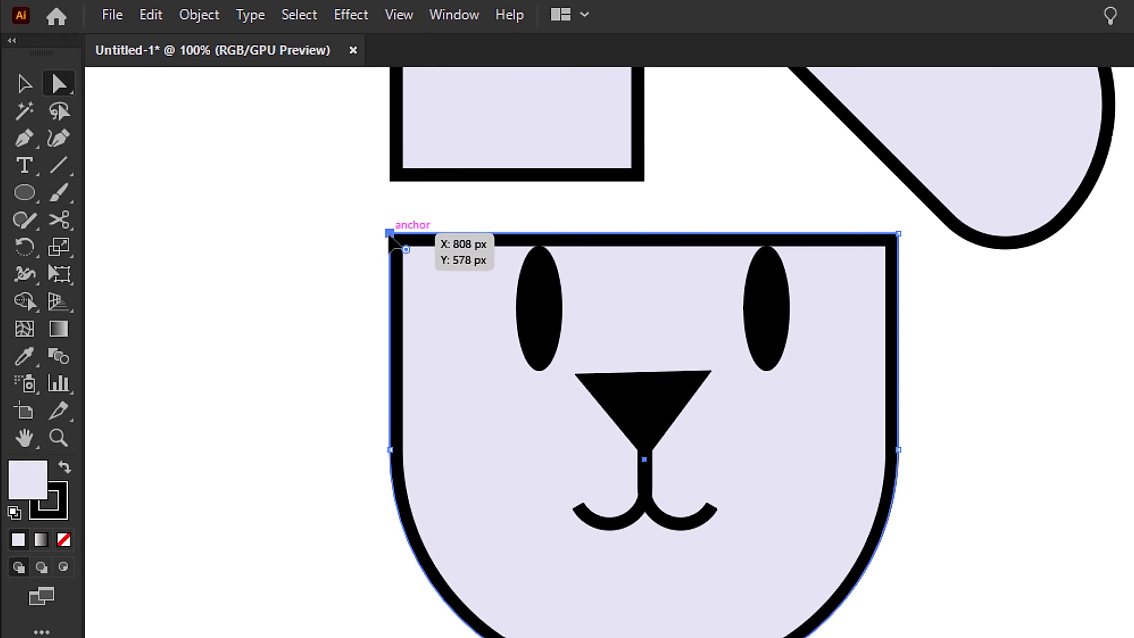
left_click_drag(769, 233, 768, 173)
left_click(934, 303)
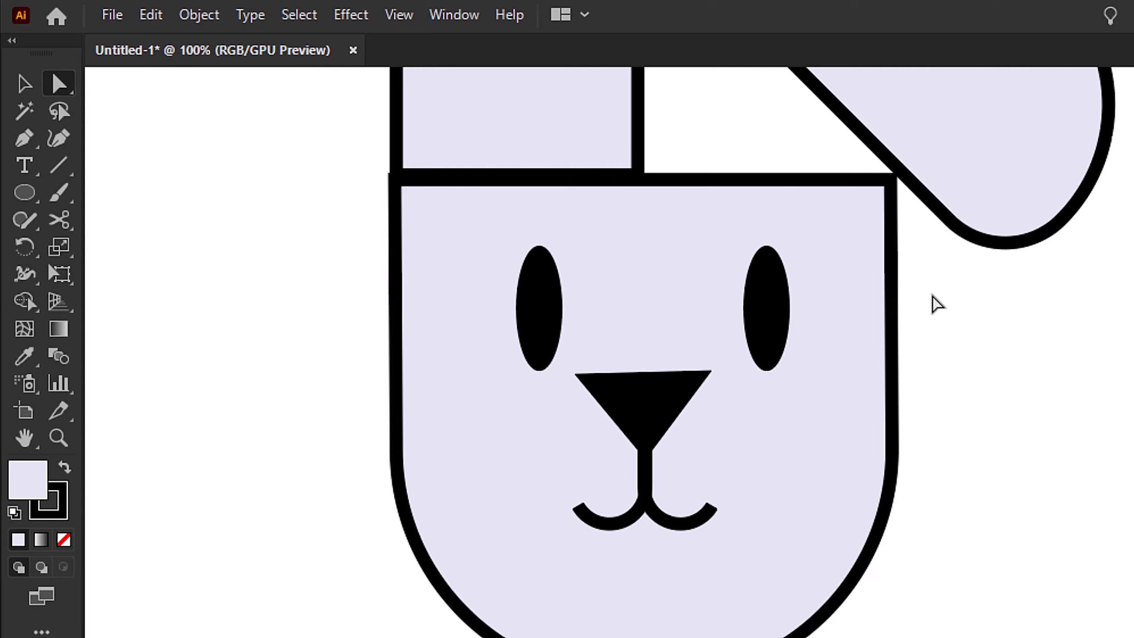
left_click_drag(696, 180, 691, 181)
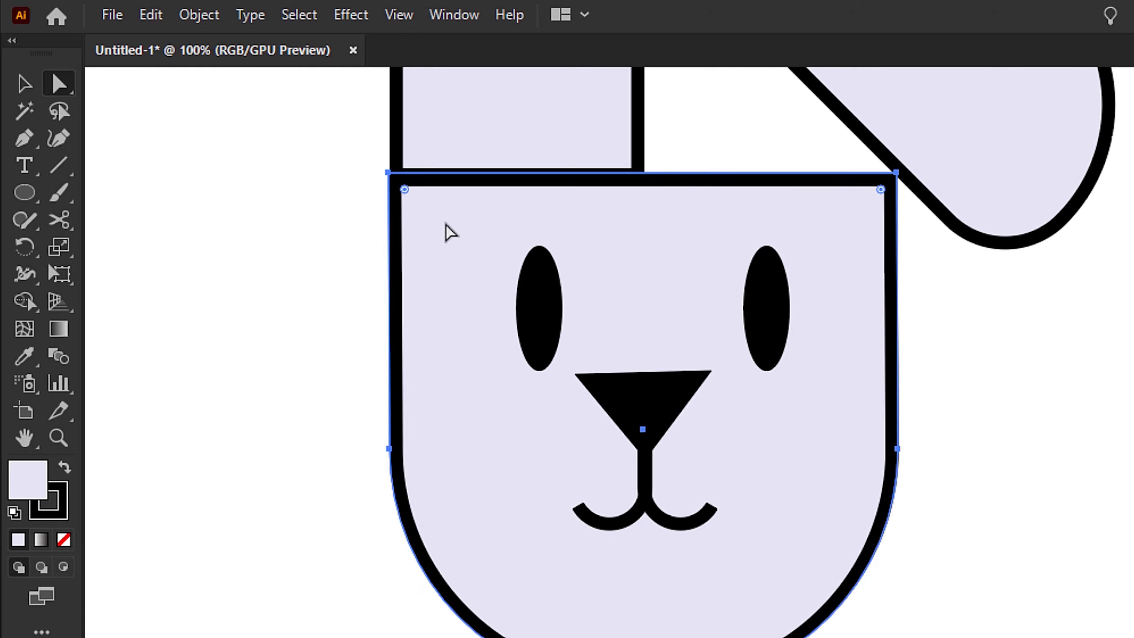
left_click(263, 341)
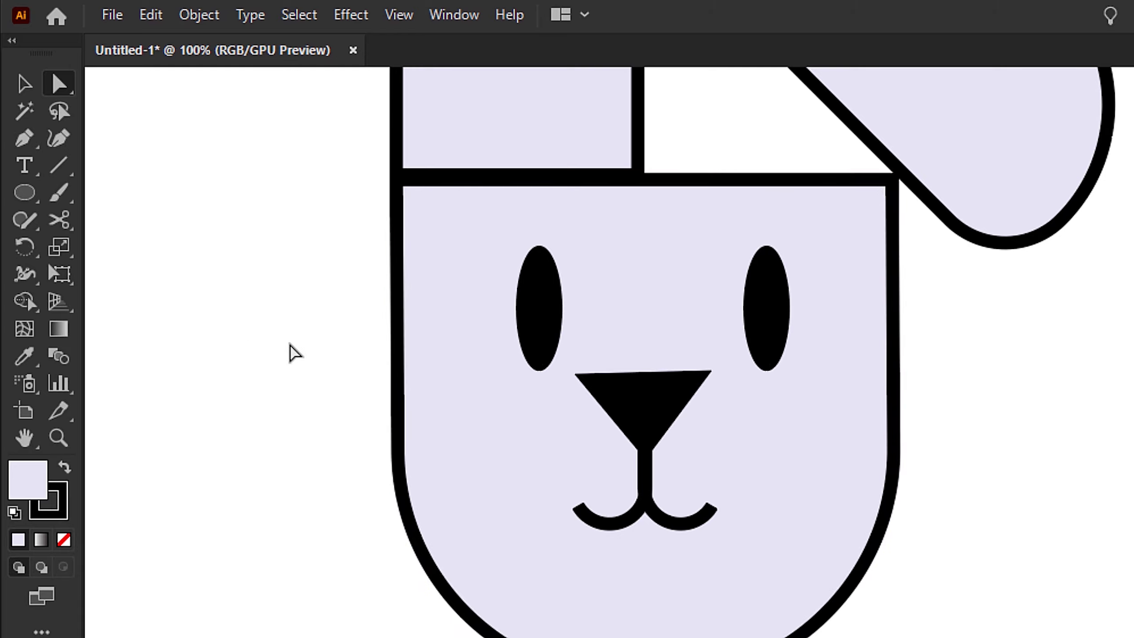
Give both mouth curves round stroke caps, keeping the 8 pt weight, and deselect
left_click(24, 84)
left_click(636, 518)
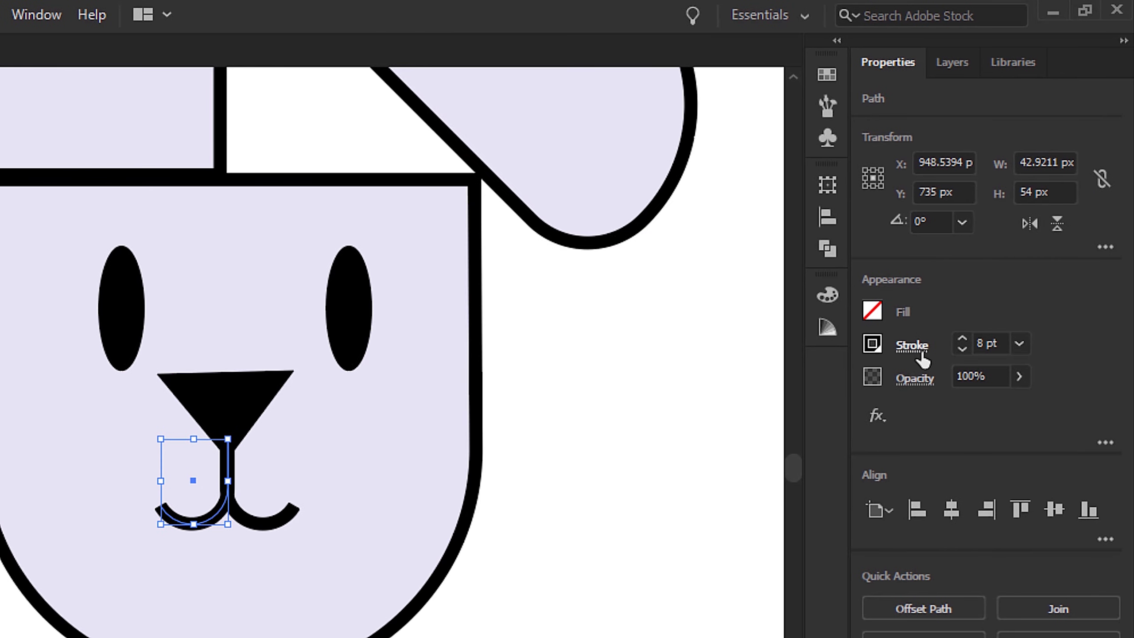
left_click(918, 355)
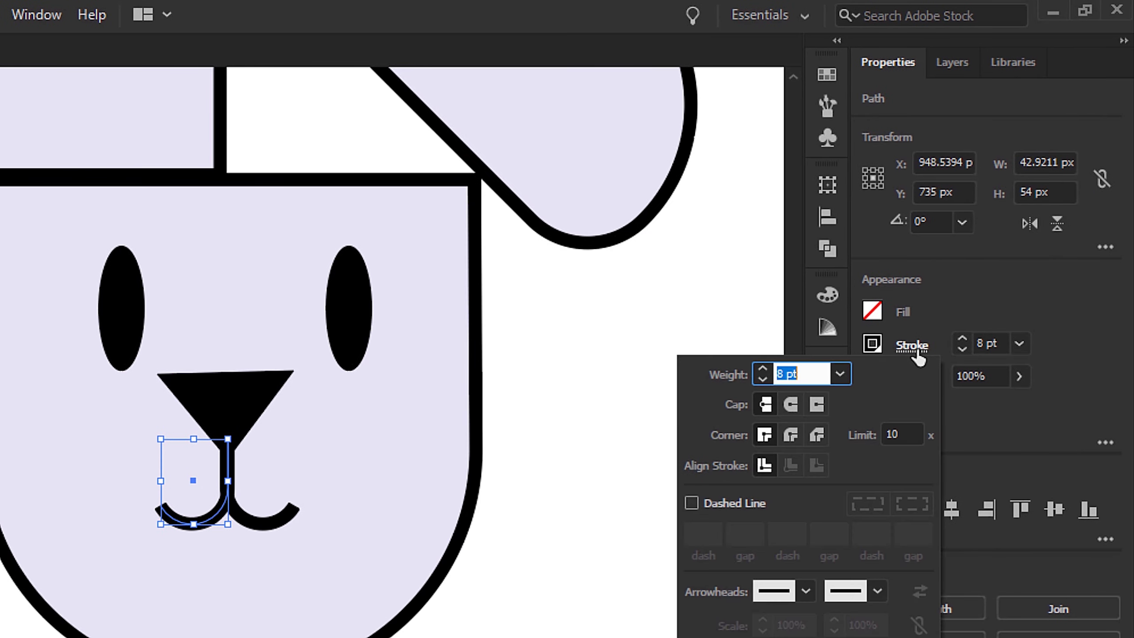
left_click(790, 404)
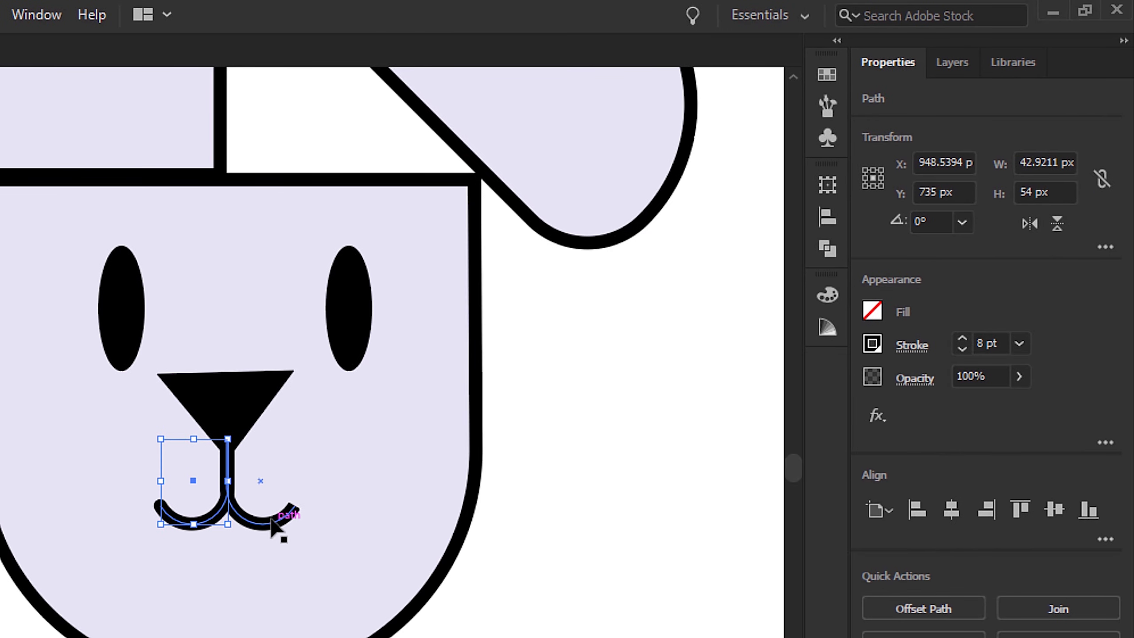
left_click(287, 518)
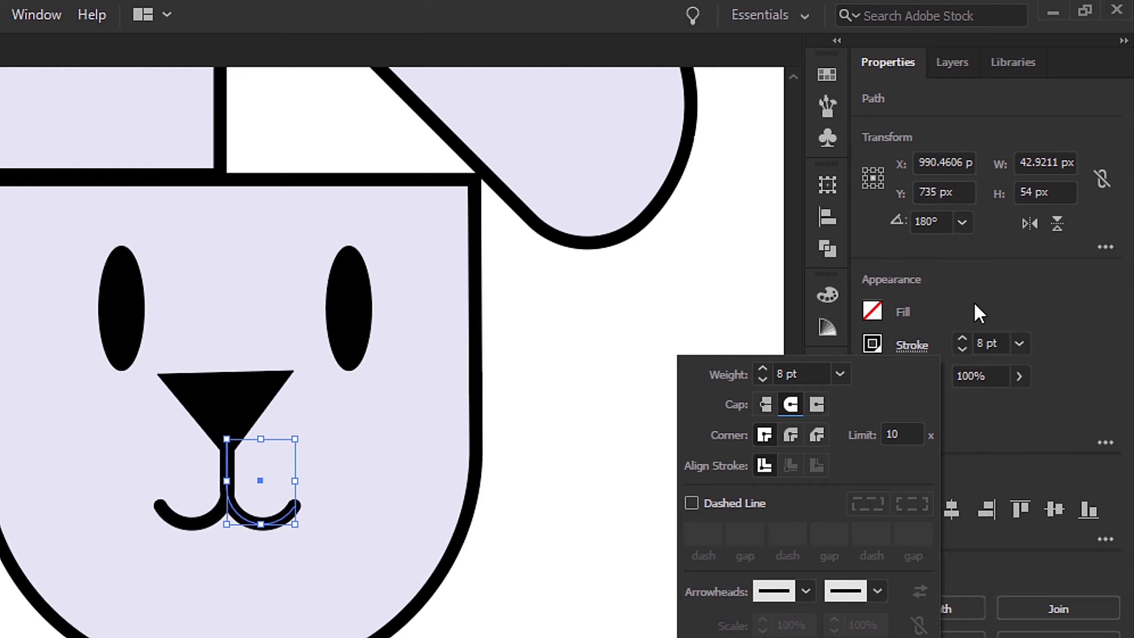
left_click(493, 545)
Round the three corners of the nose triangle to a radius of about 8.5 px
left_click(245, 412)
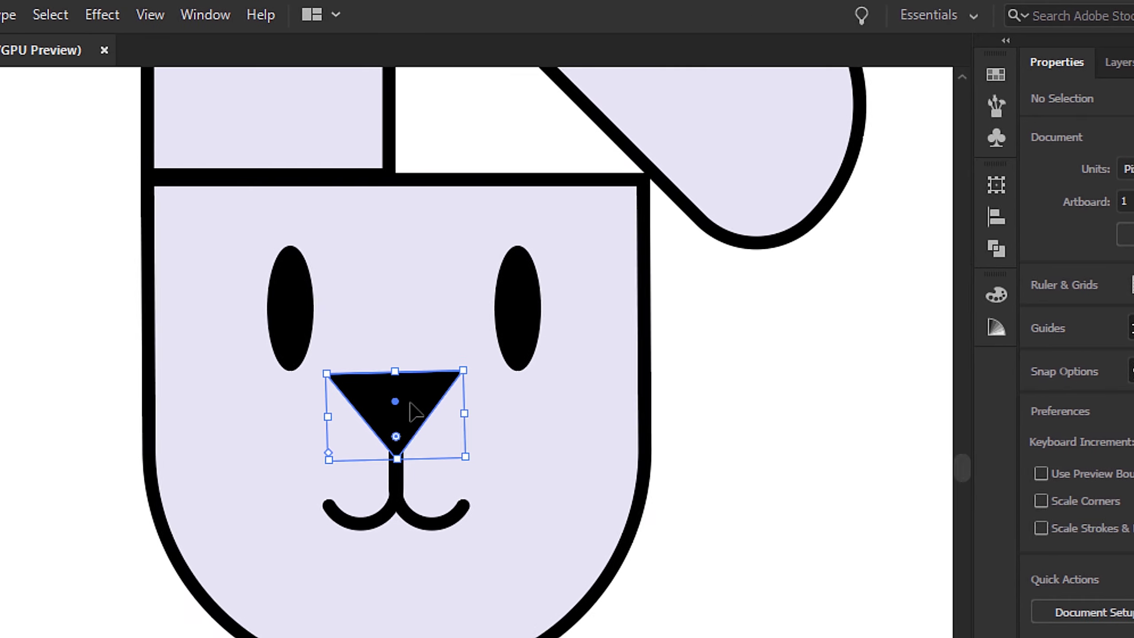
key("a")
left_click_drag(343, 382, 353, 387)
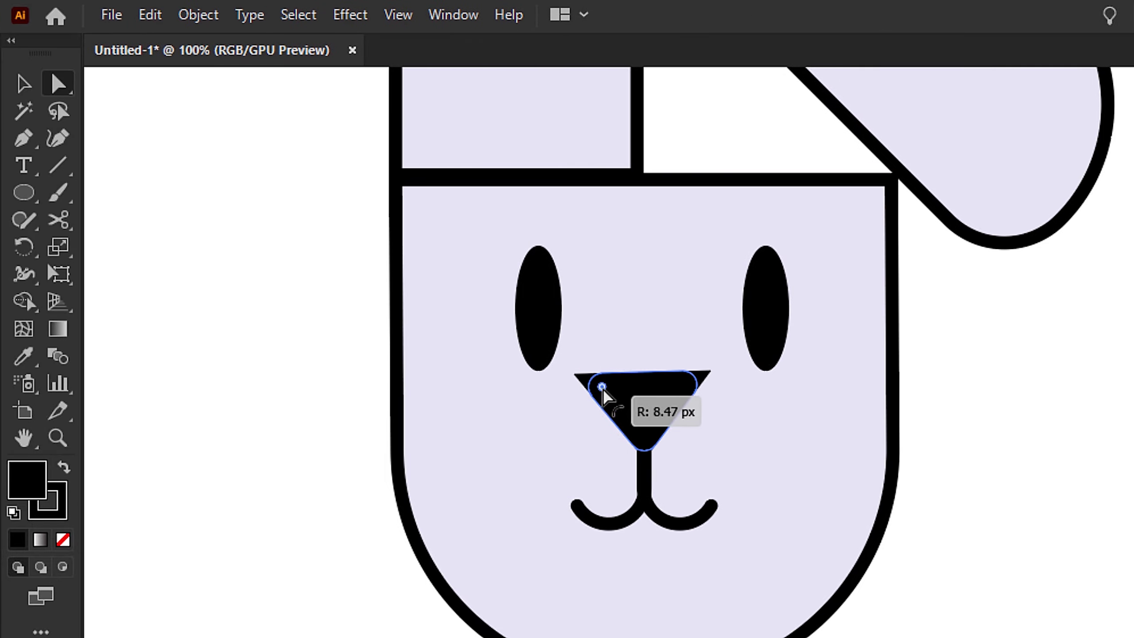
left_click_drag(603, 391, 607, 394)
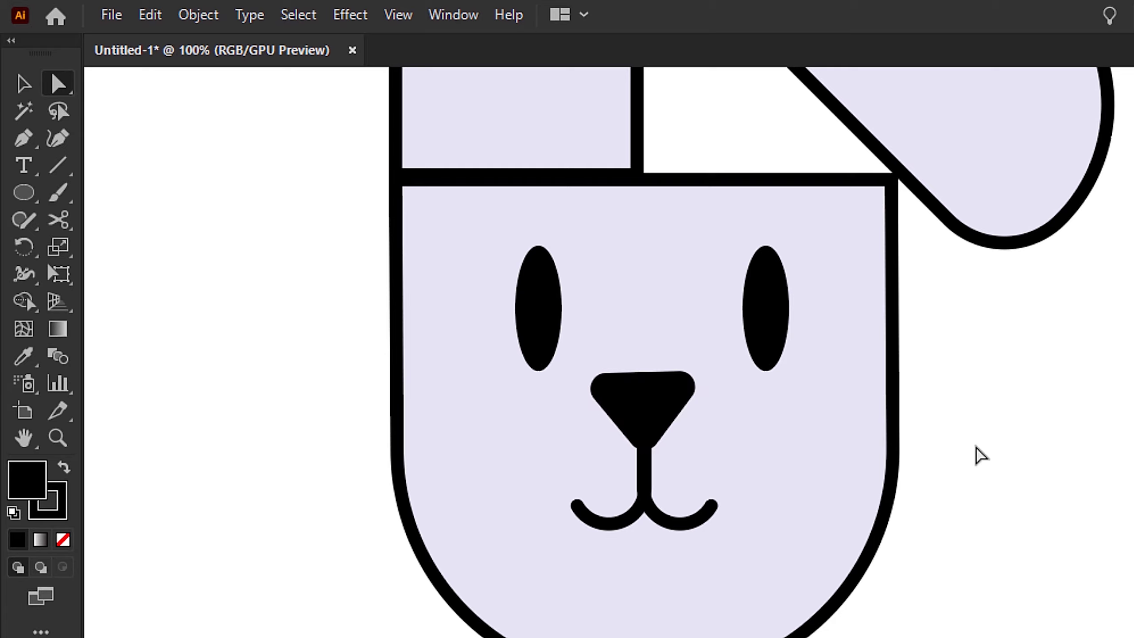
Draw a small white elliptical highlight in the upper part of the left eye
left_click(24, 192)
left_click_drag(197, 352, 533, 277)
key("v")
left_click(689, 303)
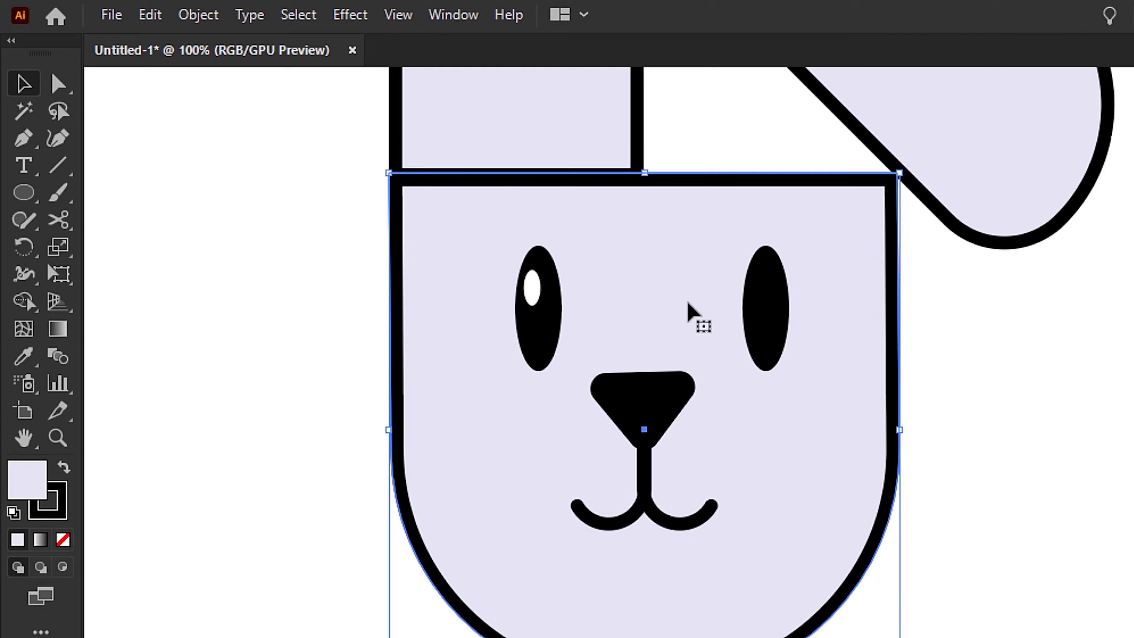
Duplicate the white eye highlight to the matching position in the right eye and deselect
left_click_drag(469, 263, 755, 277)
key("ctrl+z")
left_click(546, 285)
left_click(853, 349)
left_click(773, 286)
left_click(831, 281)
left_click(964, 315)
key("ctrl+0")
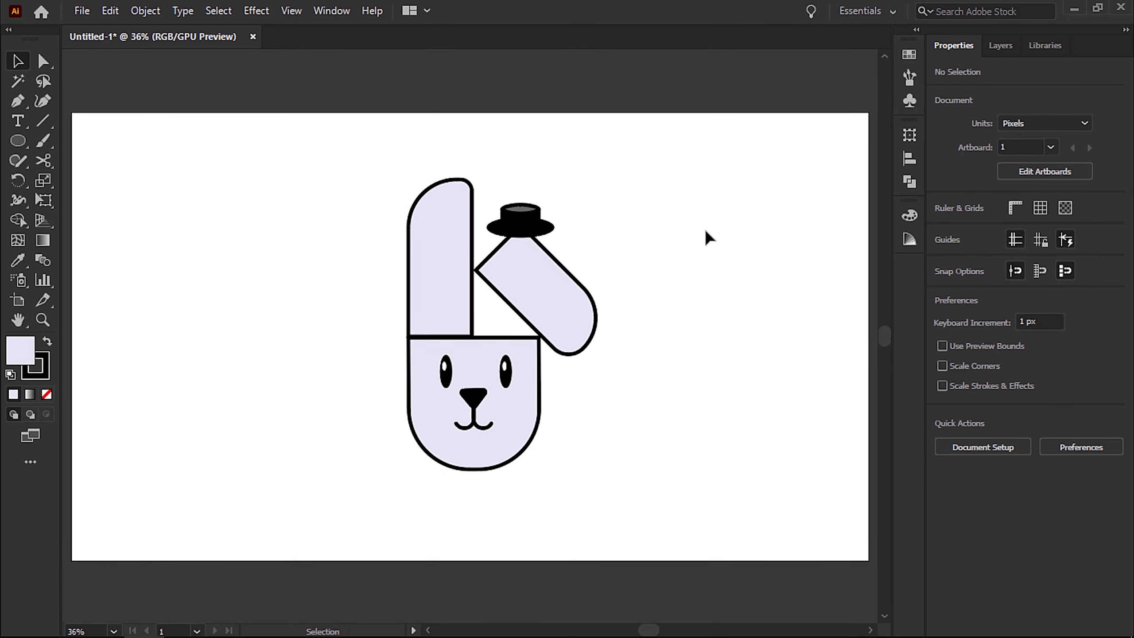
Move the nose straight down by about 12 px
left_click_drag(476, 395, 476, 401)
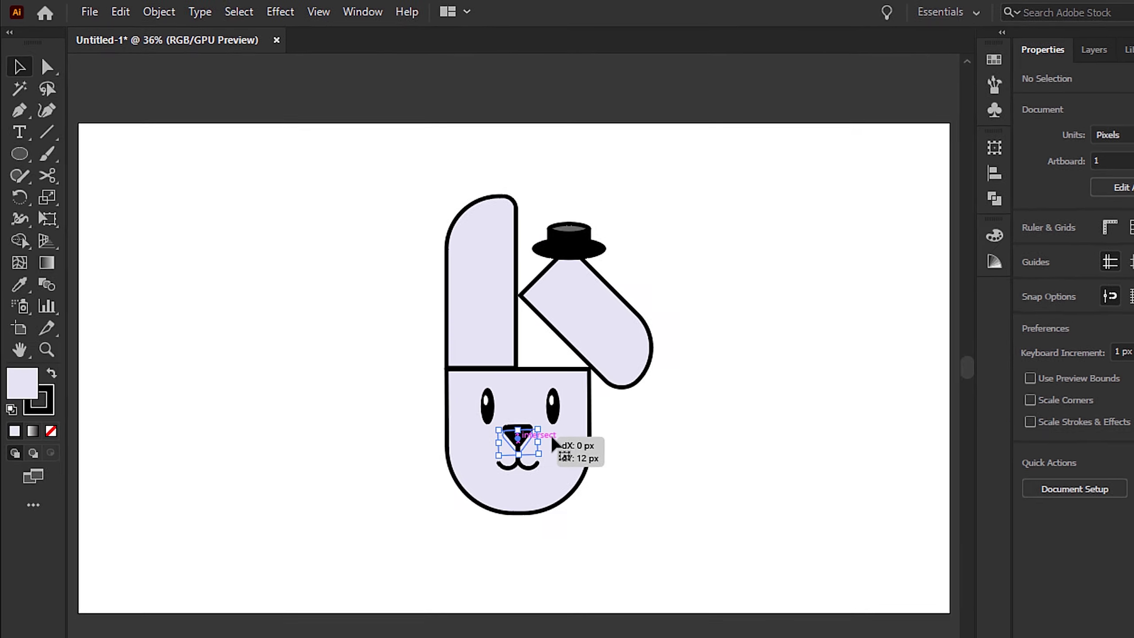
left_click(507, 398)
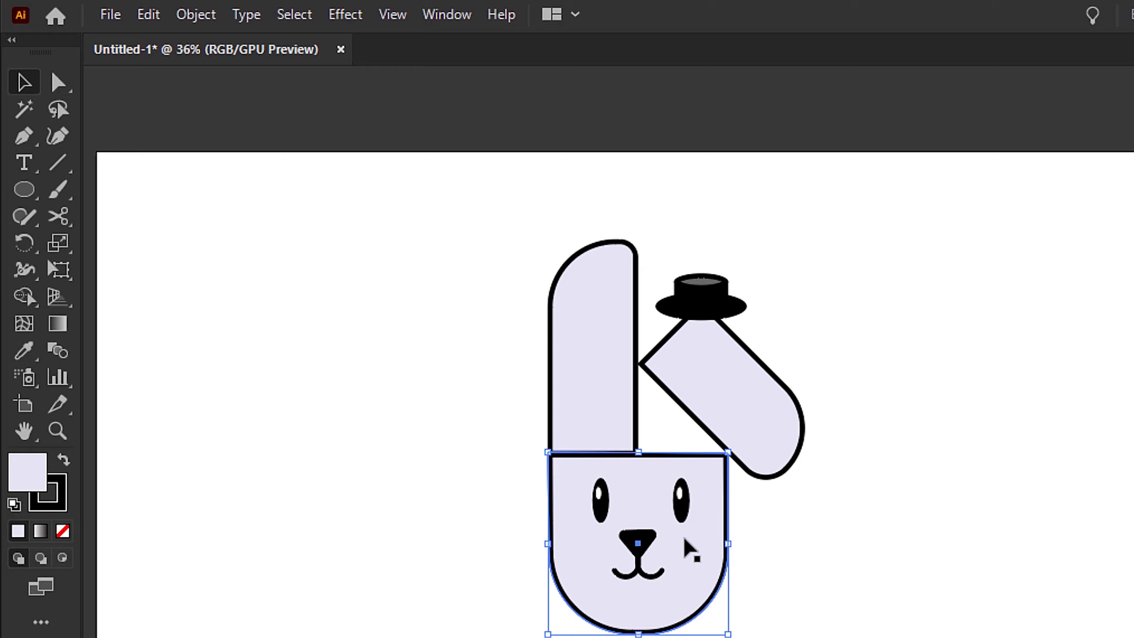
Reduce the nose's corner rounding slightly and flatten the nose by lowering its top edge
key("ctrl+equal")
key("ctrl+equal")
key("ctrl+equal")
key("ctrl+equal")
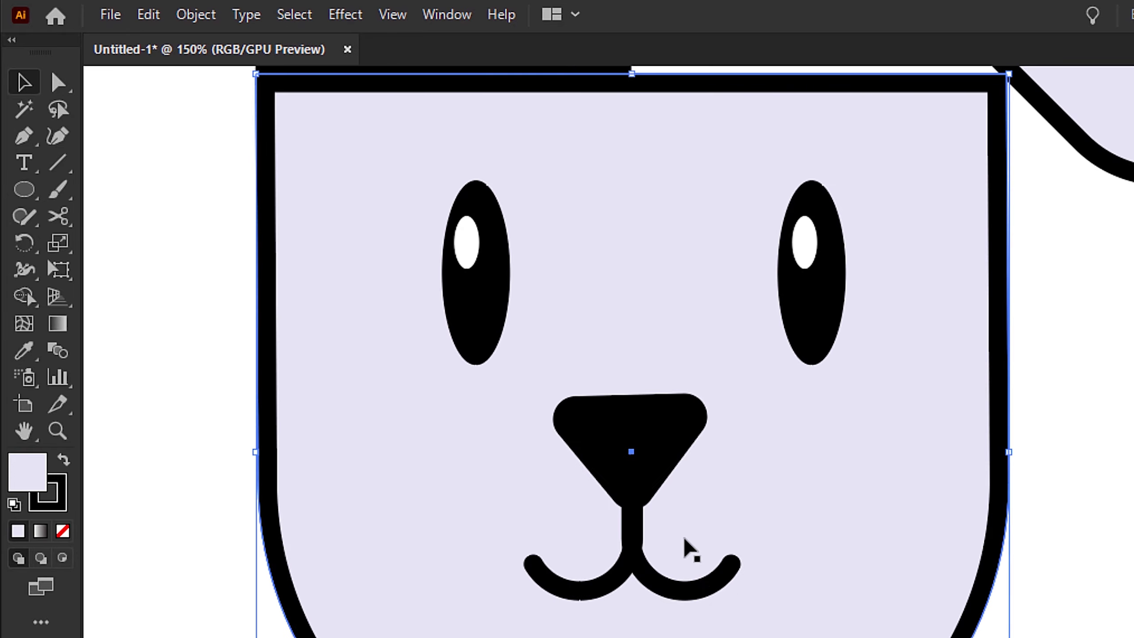
left_click(699, 422)
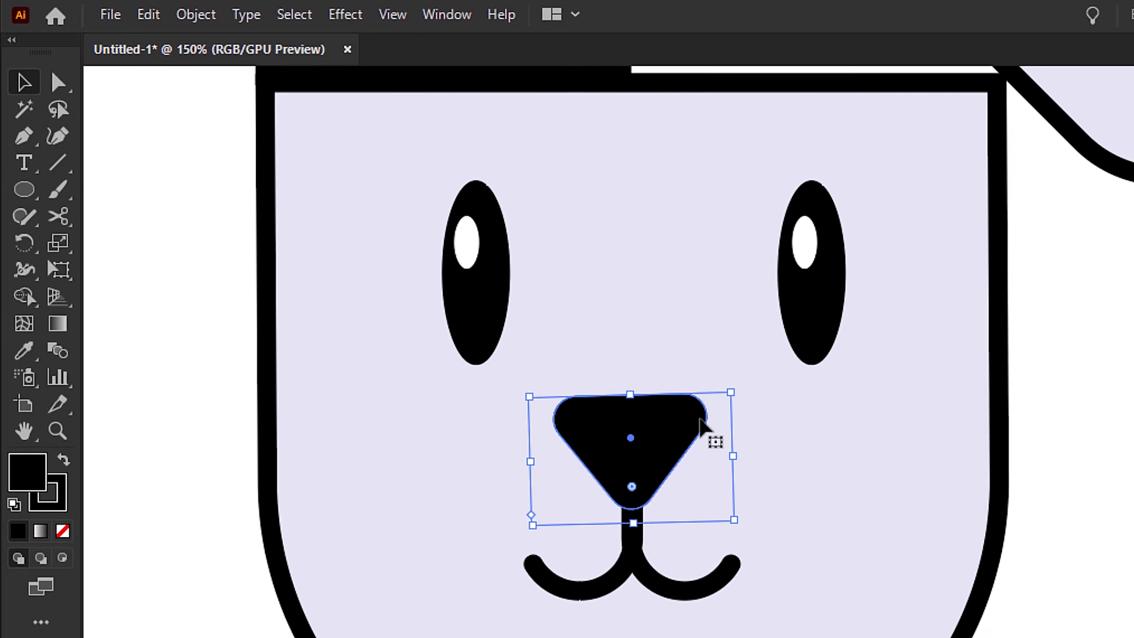
key("a")
mouse_move(576, 431)
left_mouse_down()
mouse_move(593, 428)
mouse_move(564, 416)
left_mouse_up()
left_click(754, 450)
left_click(612, 435)
left_click(24, 83)
left_click_drag(631, 393, 632, 405)
left_click(741, 501)
Draw a narrow upright rectangle as a tooth directly below the centre of the mouth
right_click(24, 190)
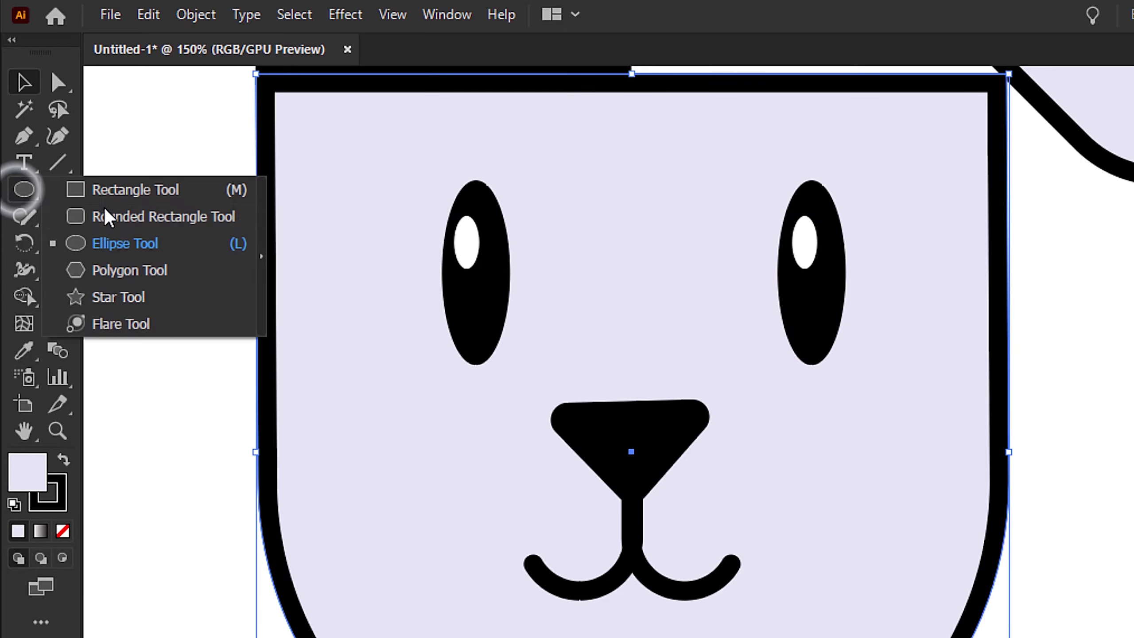
left_click(112, 188)
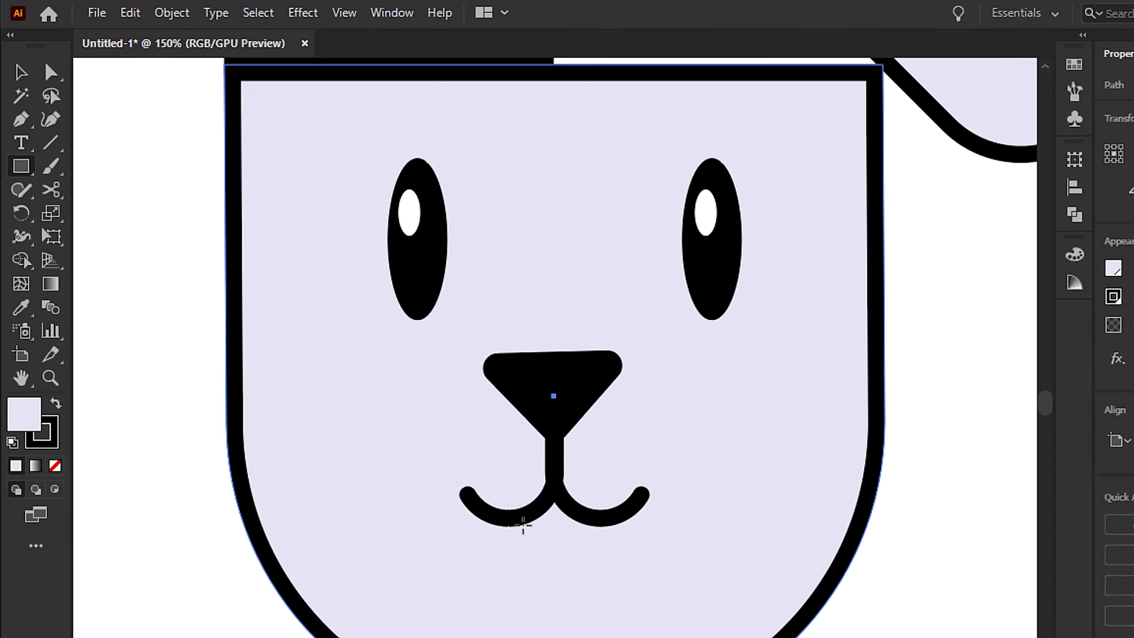
left_click_drag(519, 518, 594, 627)
Taper the tooth by moving both of its lower corners inward, and deselect
key("a")
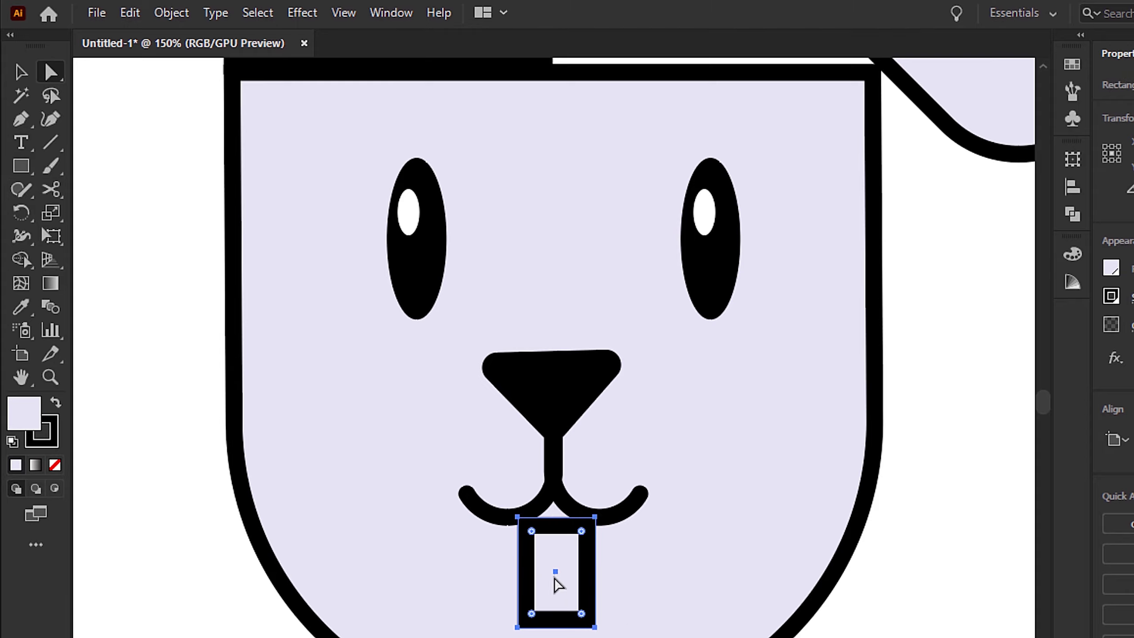
left_click(594, 627)
left_click_drag(517, 628, 578, 627)
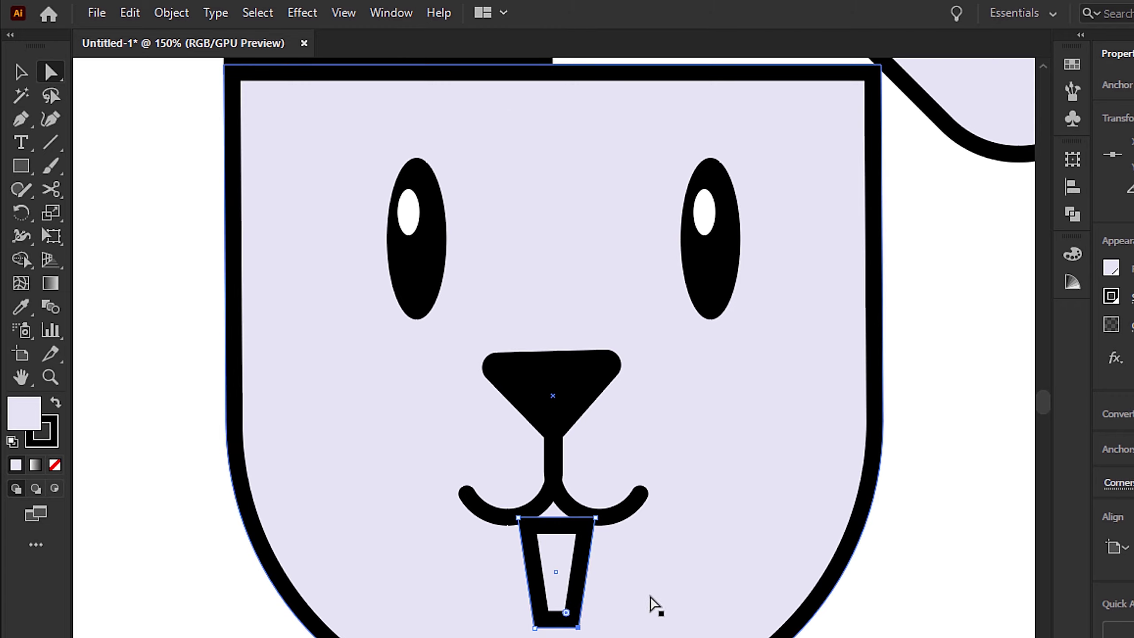
key("v")
left_click(676, 558)
Widen the tooth on both sides and centre it beneath the two mouth curves
left_click(554, 574)
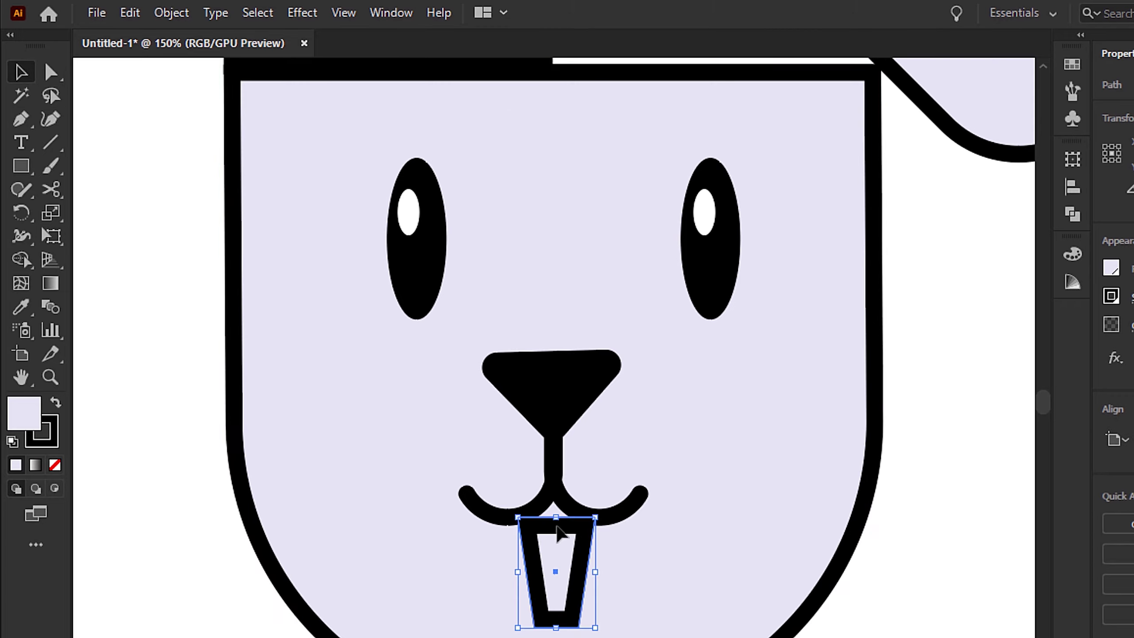
left_click_drag(516, 573, 503, 572)
left_click_drag(565, 538, 562, 537)
key("ctrl+y")
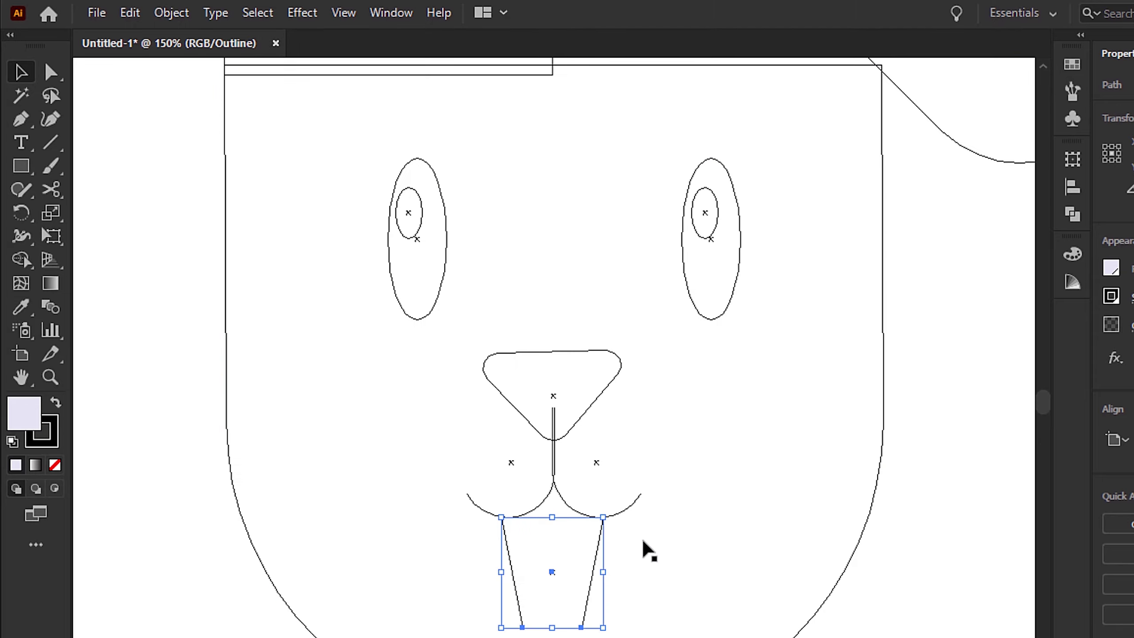
left_click(50, 72)
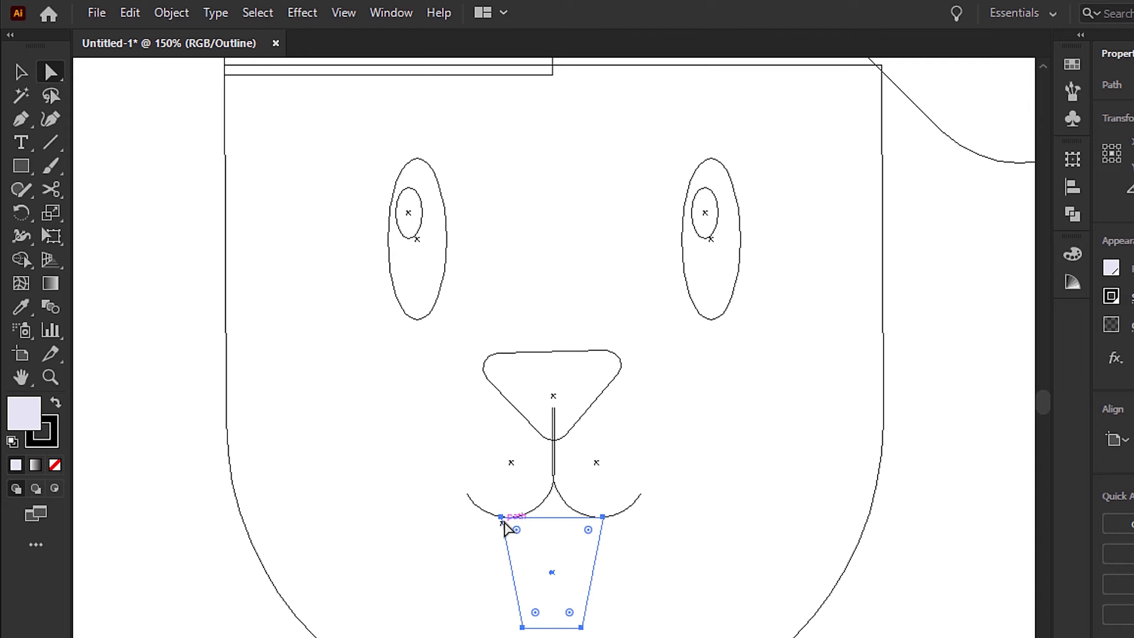
left_click(501, 518)
key("Delete")
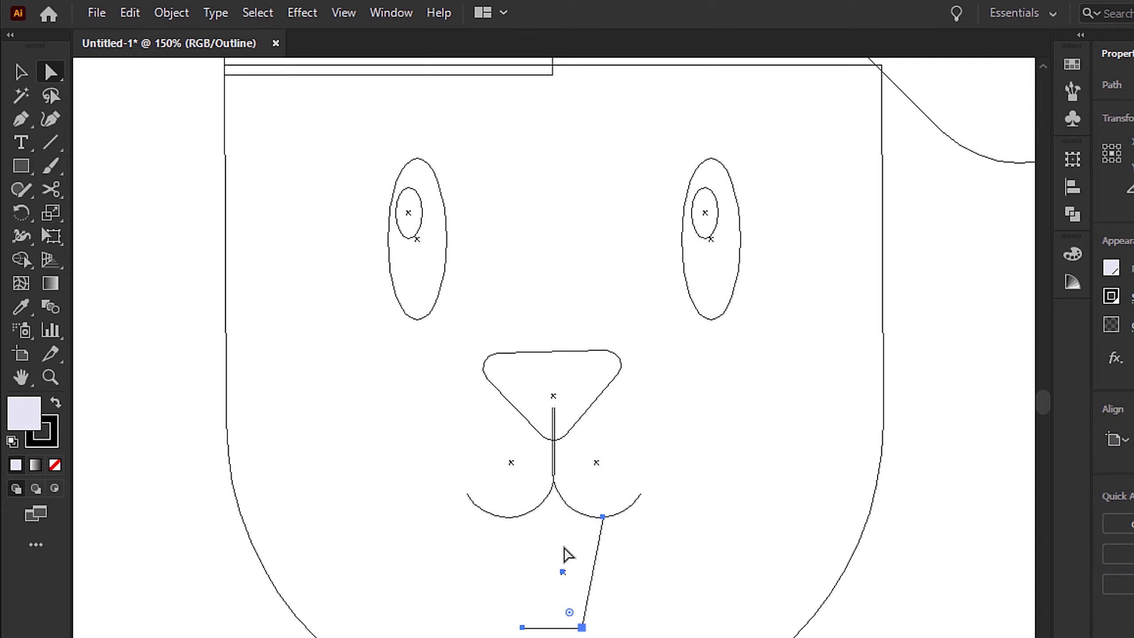
key("ctrl+z")
left_click_drag(517, 530, 500, 521)
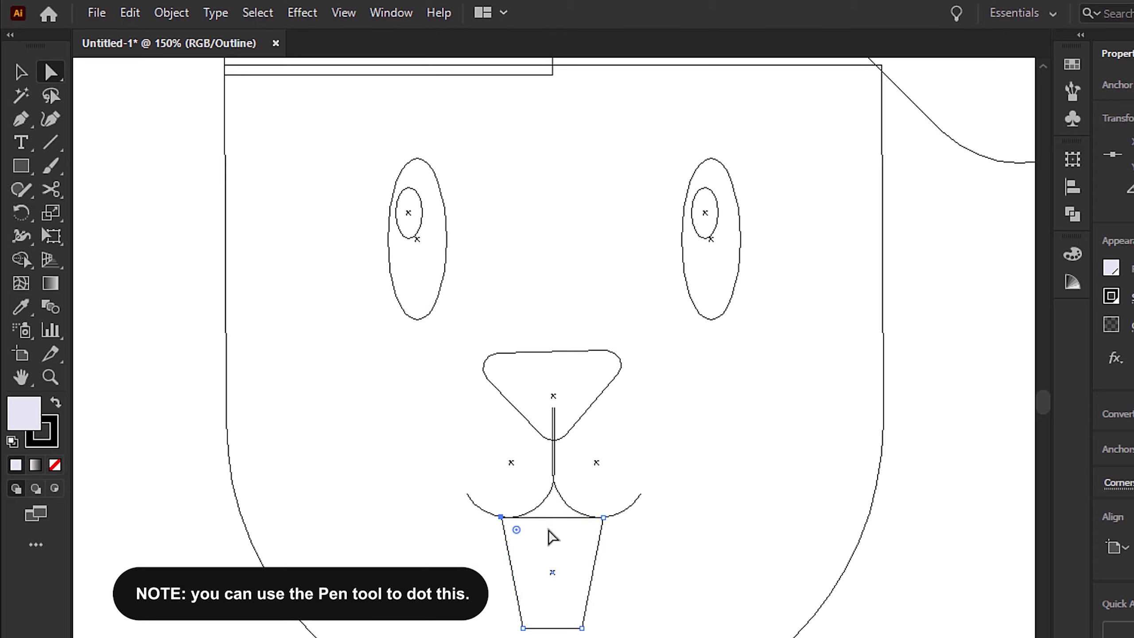
Complete the white tooth's outline with a curved Pen tool segment following the right mouth curve from the nose, and deselect
key("v")
key("ctrl+y")
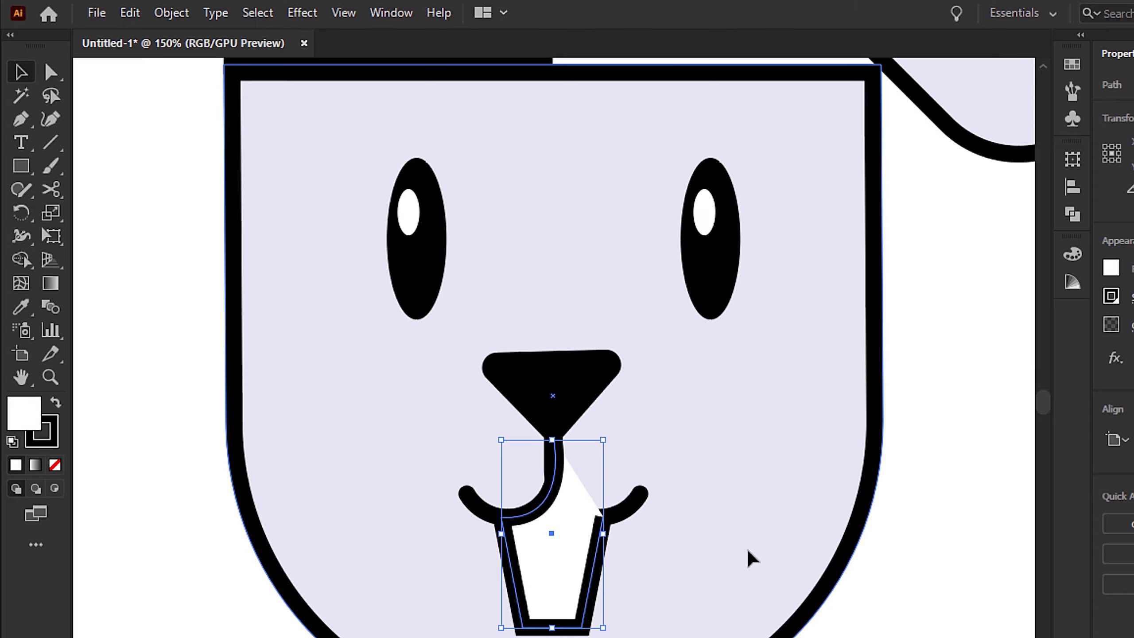
left_click(21, 119)
left_click(555, 440)
left_click_drag(604, 517, 661, 515)
key("v")
left_click(683, 583)
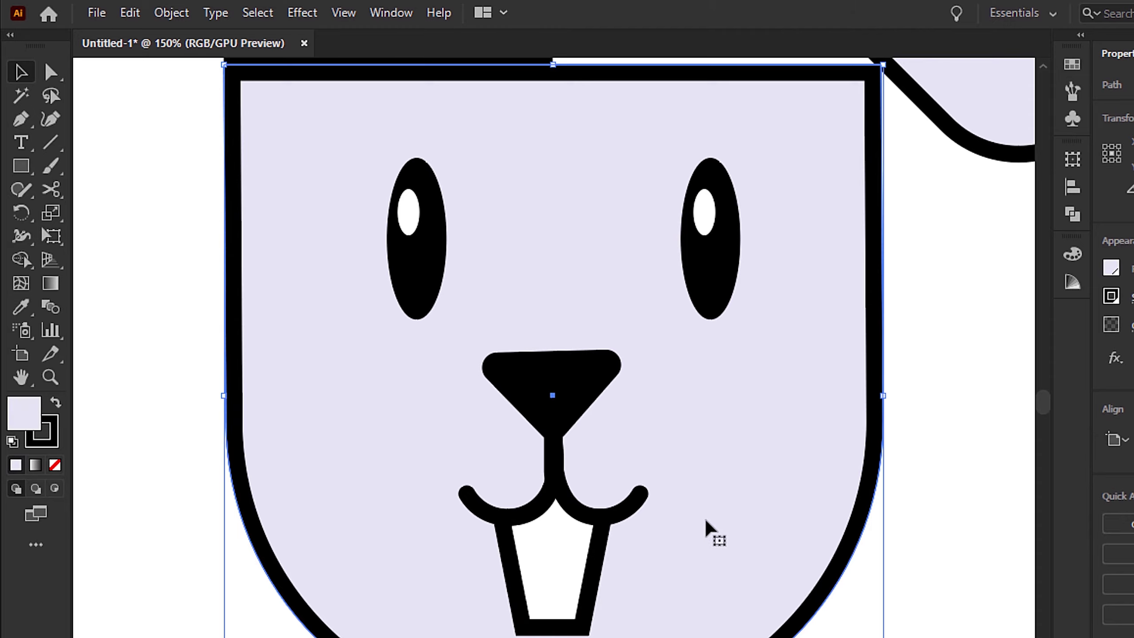
Nudge the tooth 1 px to the right and slightly round its two lower corners
left_click(580, 549)
key("Right")
left_click(50, 72)
left_click_drag(522, 533, 588, 565)
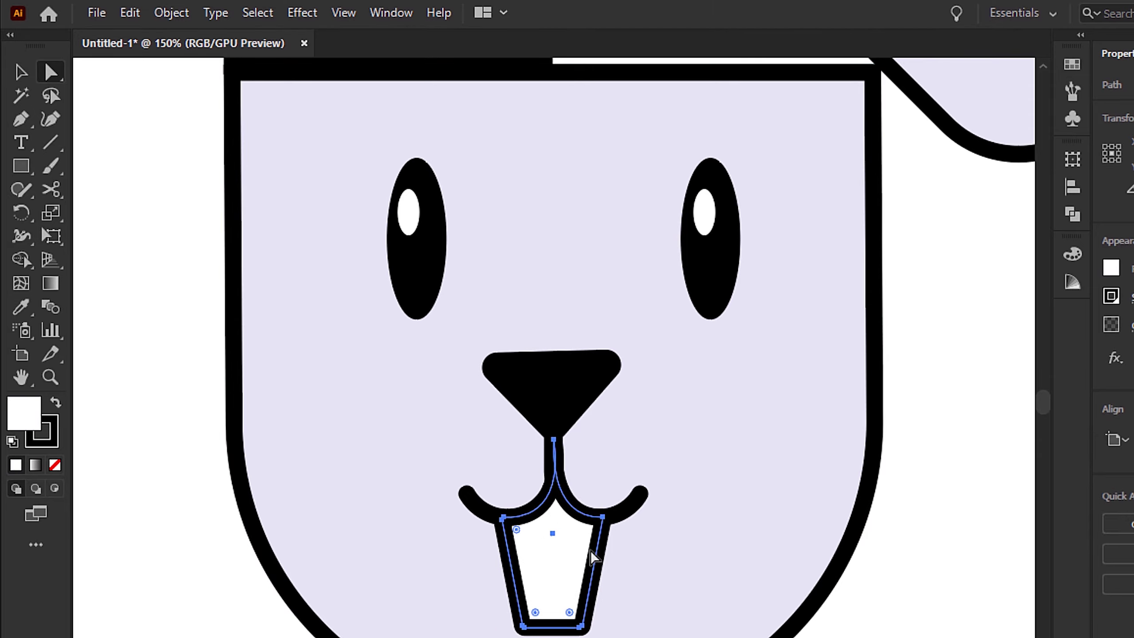
Shorten the tooth by raising its bottom edge and nudge it down so its top follows the mouth curves
key("v")
key("Down")
key("Down")
key("Down")
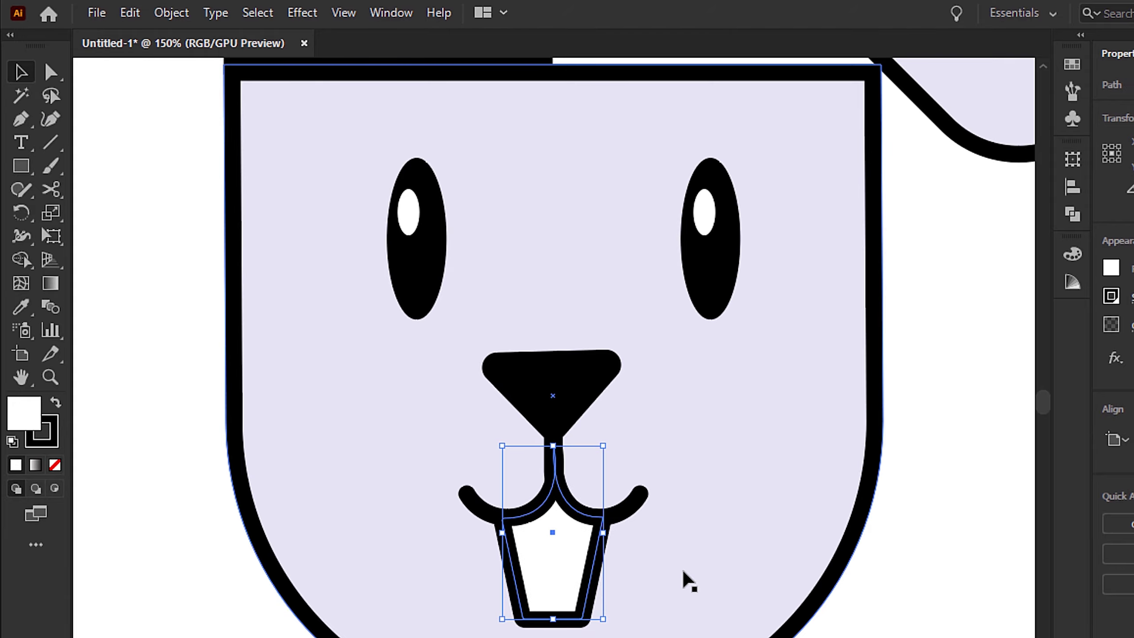
left_click_drag(553, 620, 553, 598)
key("Down")
key("Down")
key("Down")
left_click(675, 575)
Shorten the tooth further from its bottom edge, nudge it back down onto the mouth line, and deselect
left_click(593, 552)
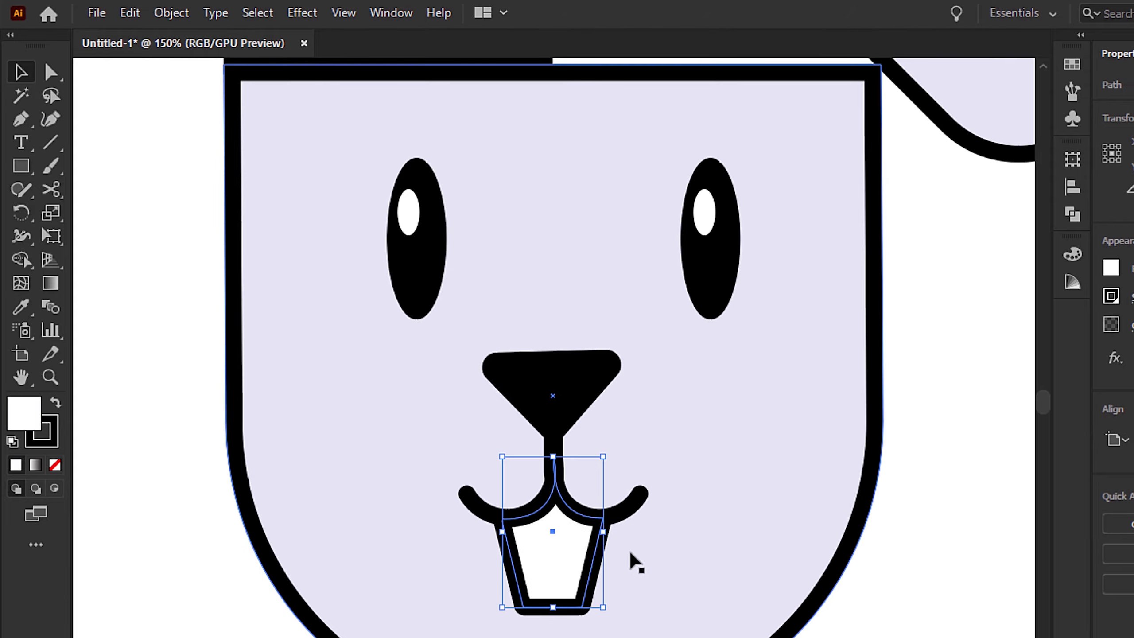
left_click_drag(553, 607, 553, 584)
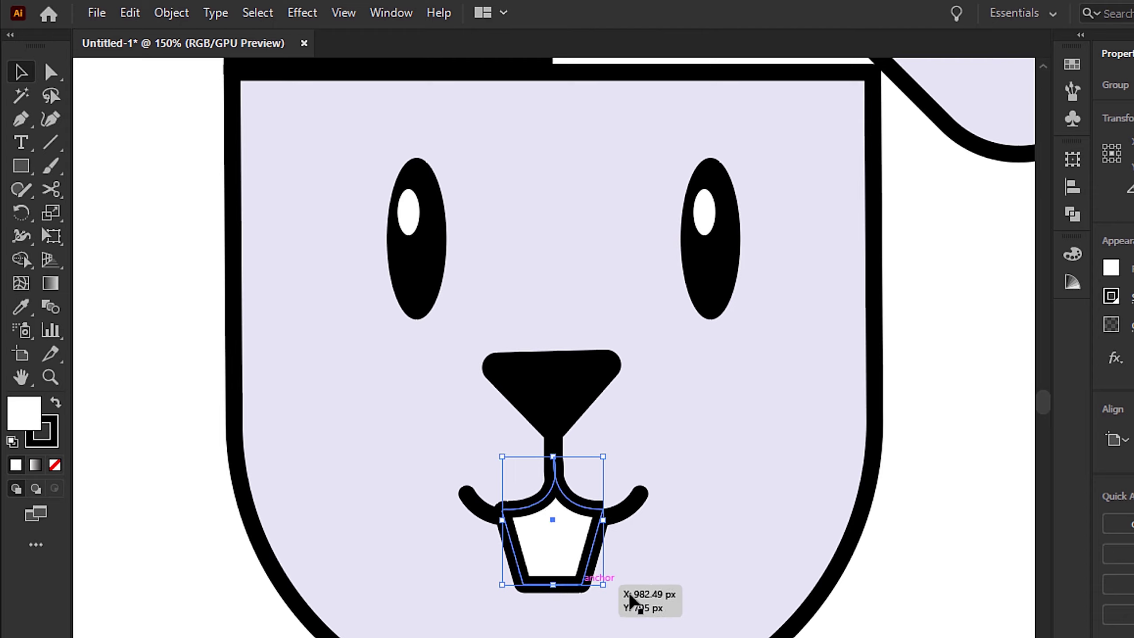
key("Down")
key("Down")
key("Down")
left_click(678, 571)
Select the shortened tooth and nudge it 2 px to the right
scroll(678, 578, "up", 1)
left_click(594, 582)
key("Right")
key("Right")
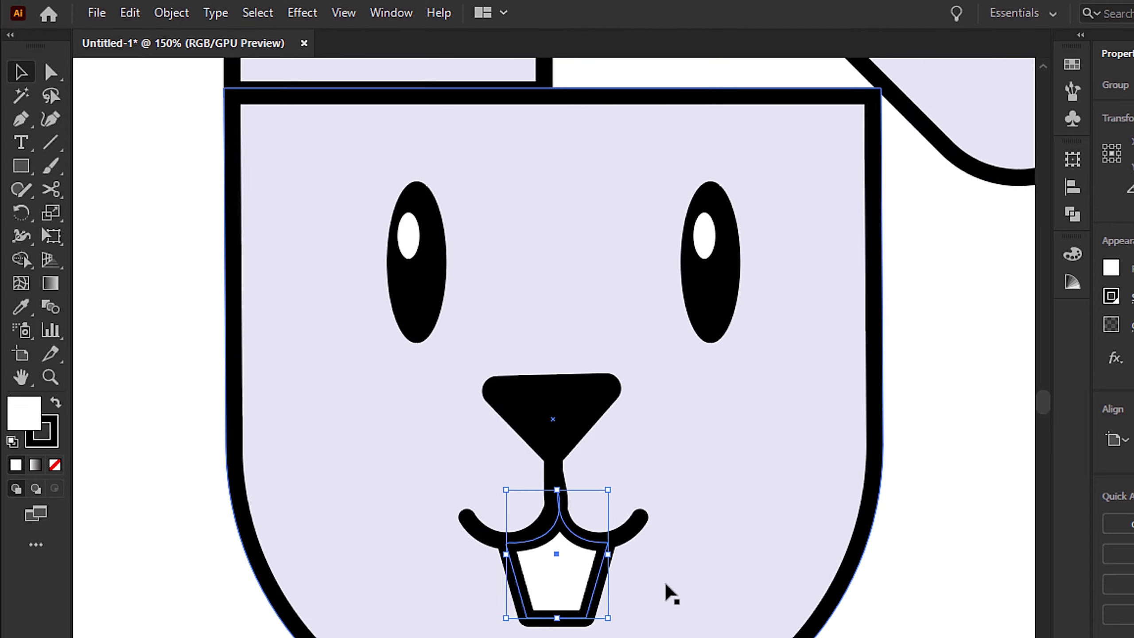
Nudge the tooth 3 px to the left and deselect it
key("Left")
key("Left")
key("Left")
left_click(665, 585)
Draw an ellipse about 126 px wide across the hat where crown meets brim, with no fill and a red stroke
scroll(677, 559, "up", 8)
scroll(677, 559, "up", 7)
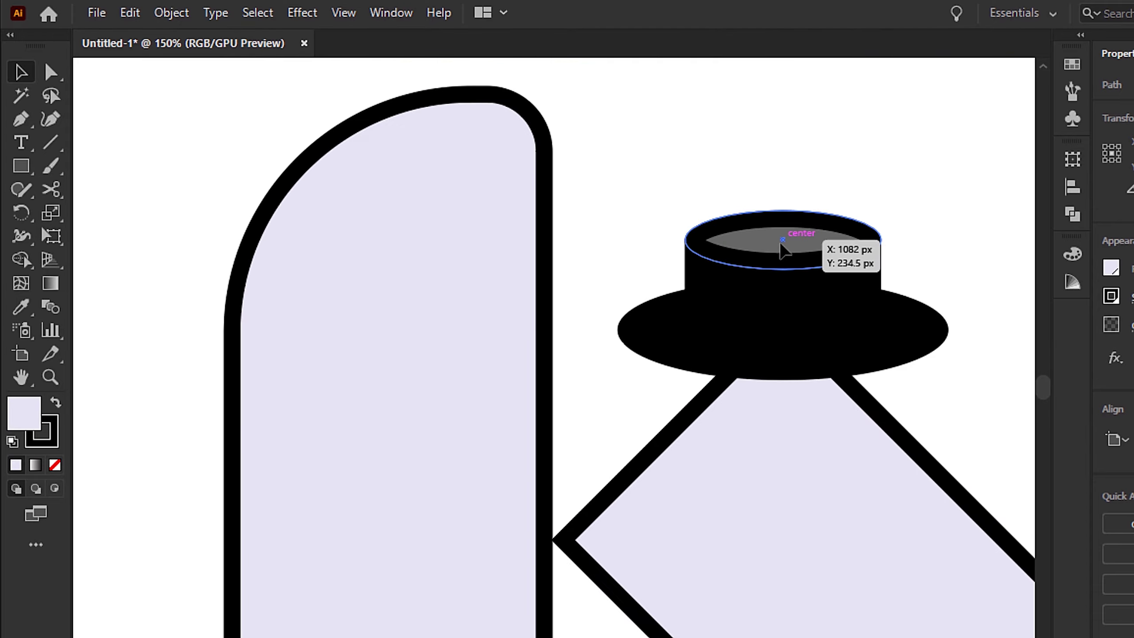
left_click(784, 243)
left_click_drag(832, 245, 912, 331)
left_click(53, 463)
left_click(52, 446)
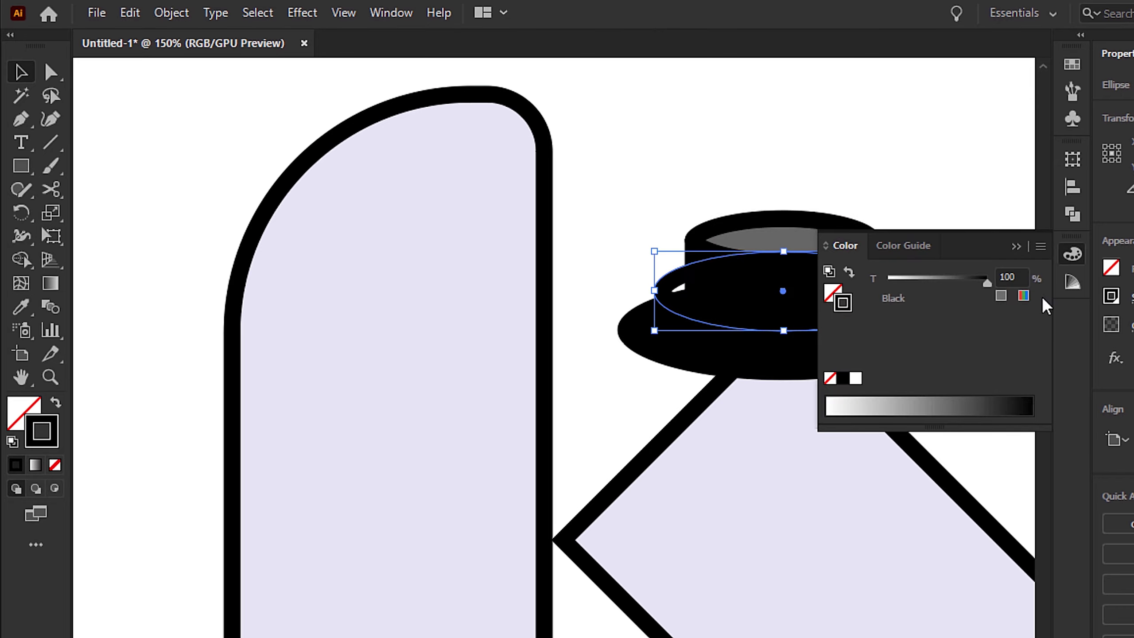
left_click(1071, 65)
left_click(877, 123)
left_click(1072, 66)
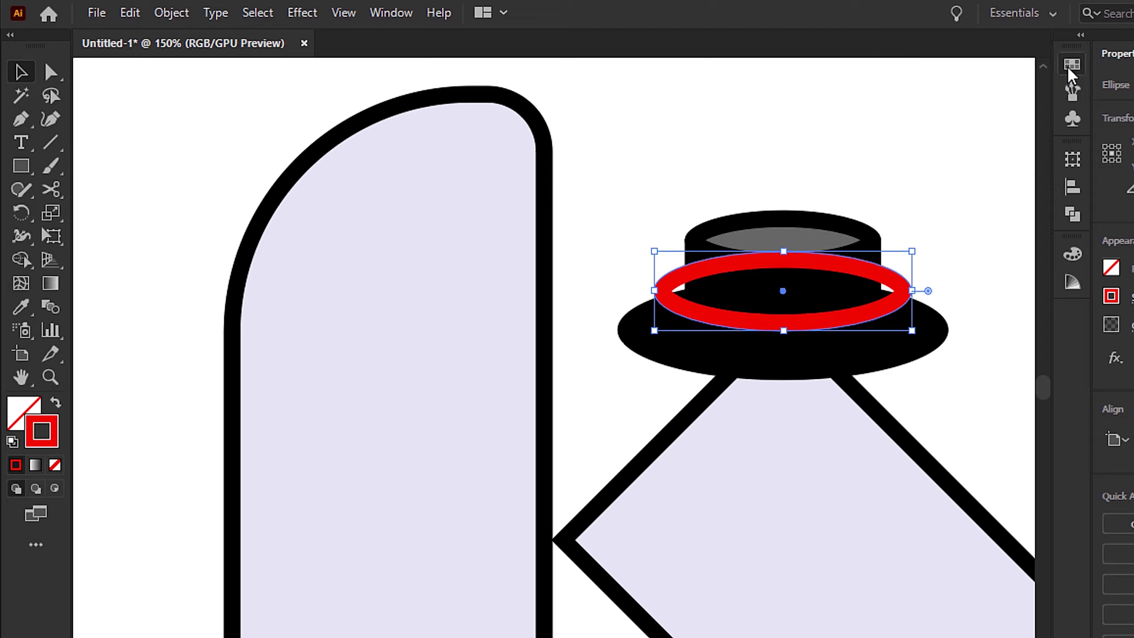
Delete the red ellipse's top anchor point to leave only the lower arc
key("a")
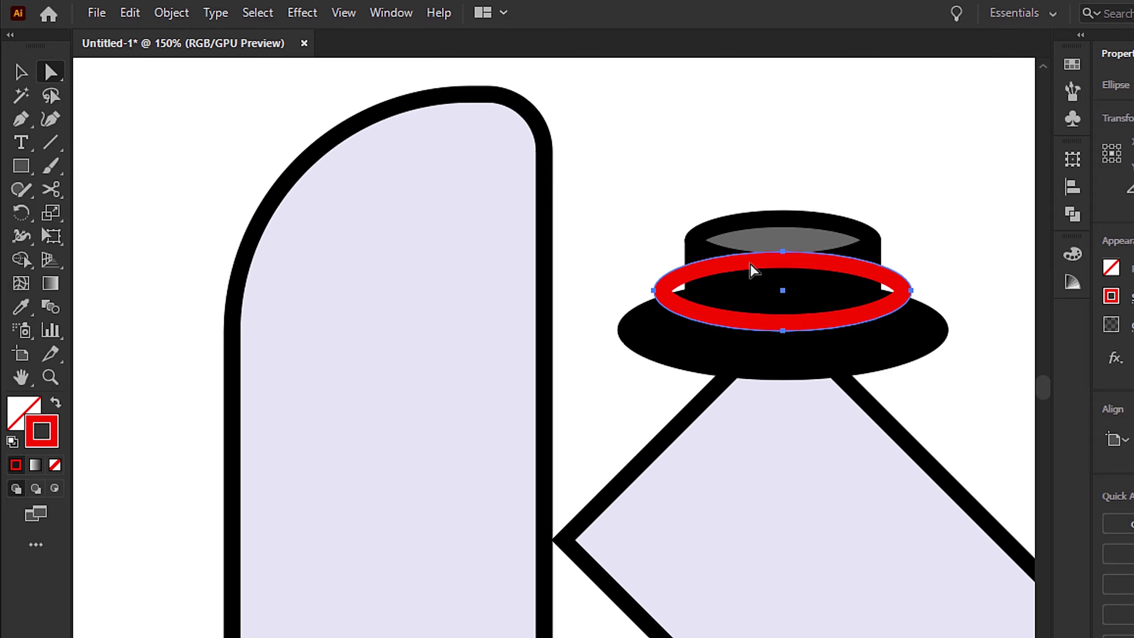
left_click(788, 258)
key("Delete")
key("v")
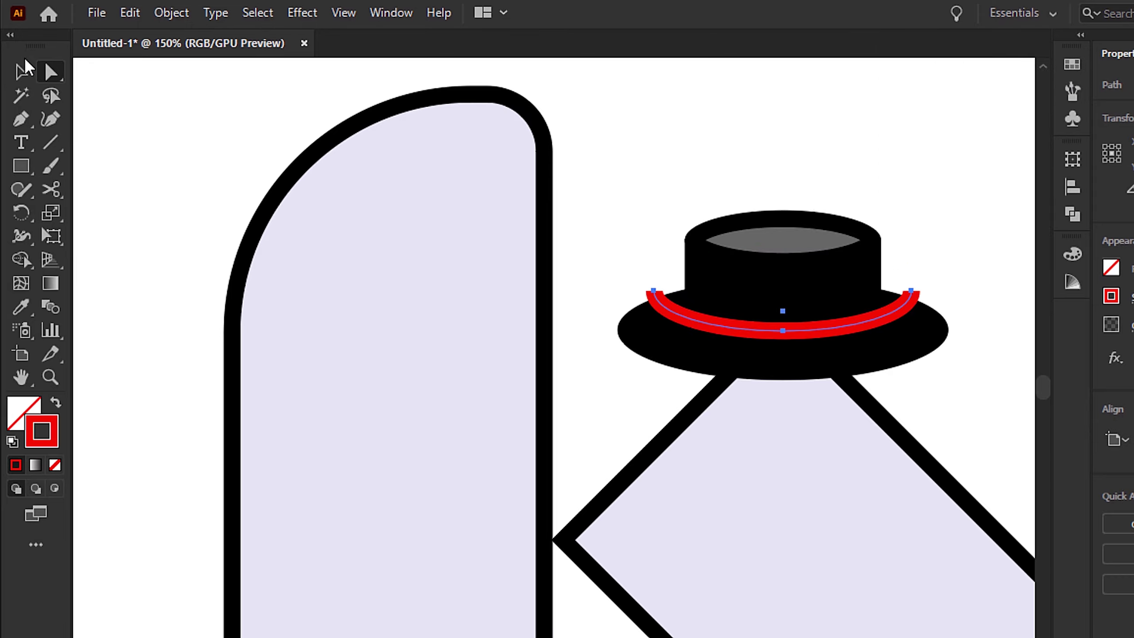
Move the red arc up onto the hat's crown and thicken its stroke
left_click_drag(805, 326, 867, 335)
left_click(906, 318)
left_click(865, 321)
left_click(812, 271)
left_click(909, 279)
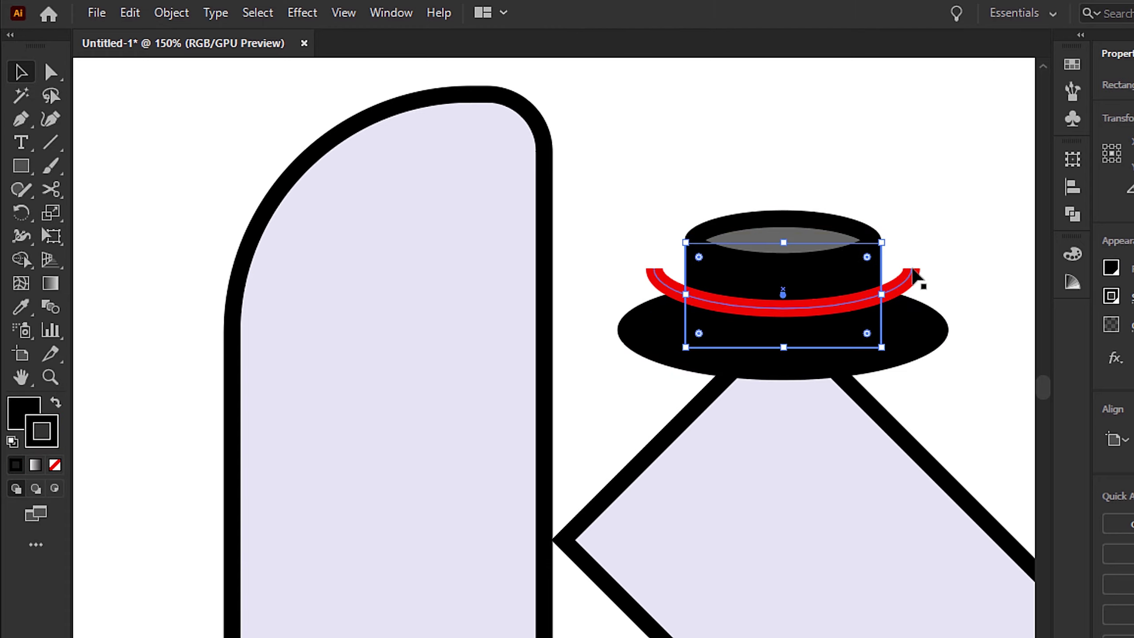
left_click(905, 286)
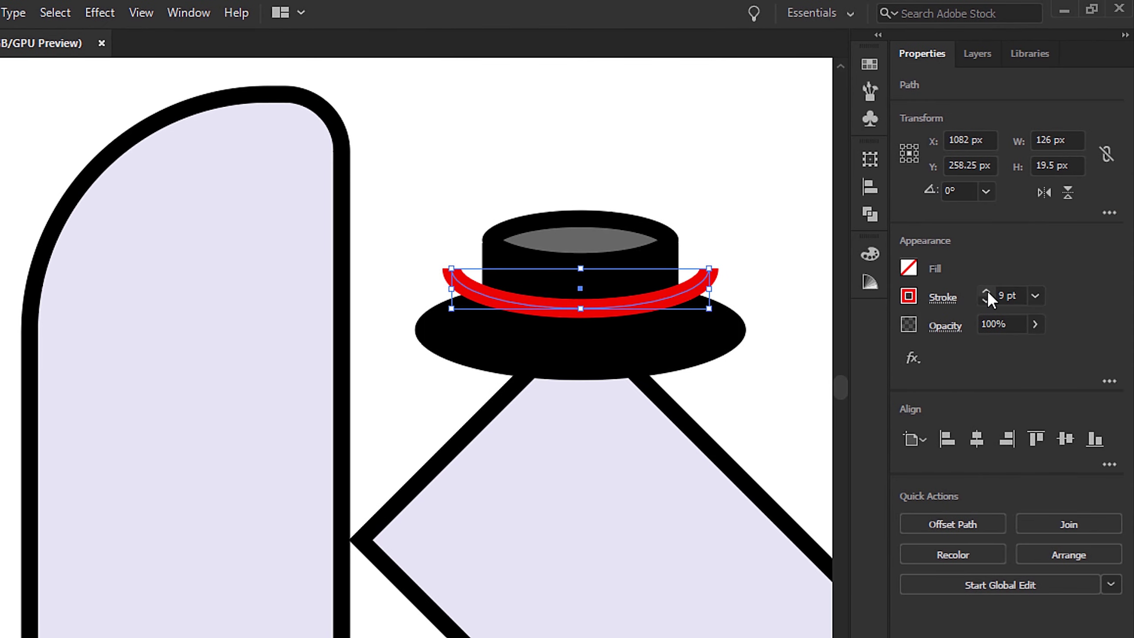
left_click(985, 291)
left_click(986, 291)
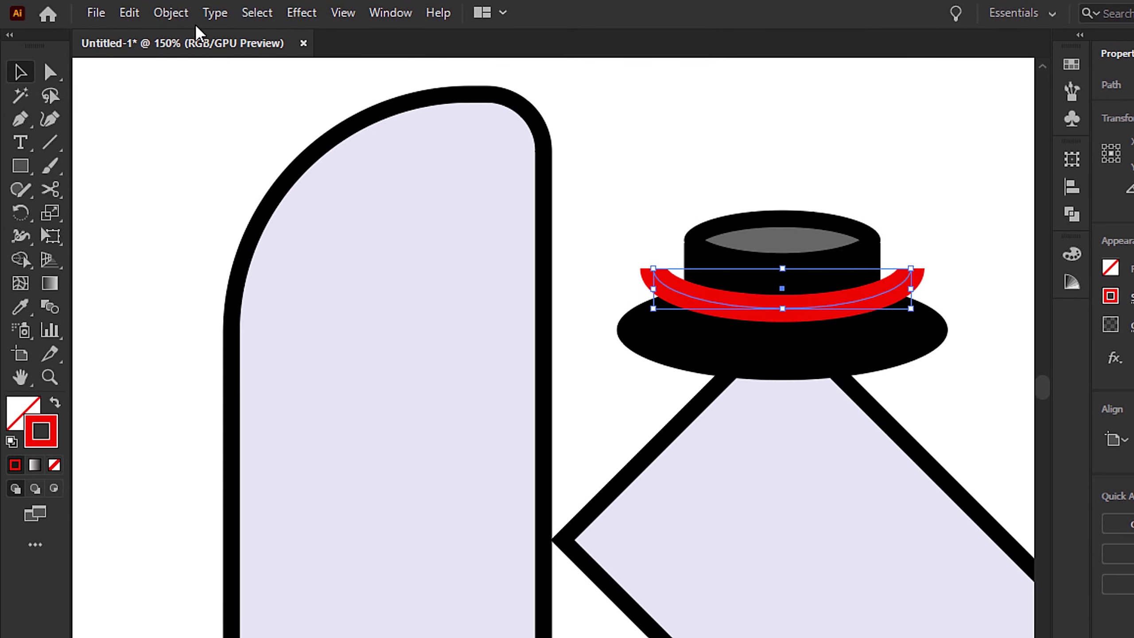
Expand the red arc's fill and stroke into a shape and change its fill to a softer red
left_click(171, 12)
left_click(286, 245)
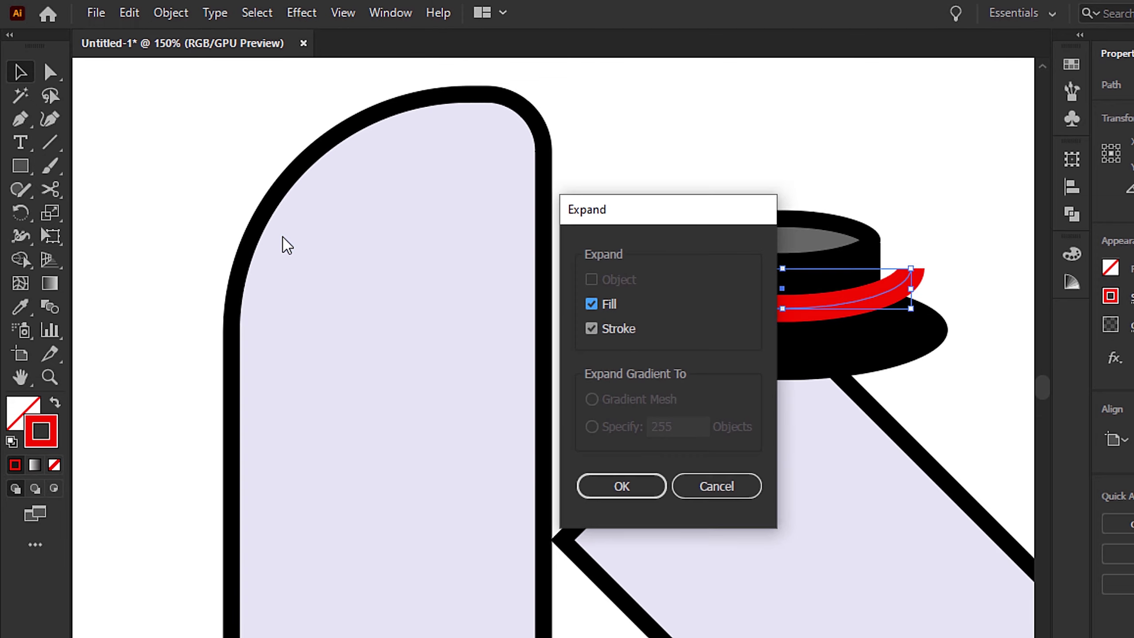
left_click(647, 478)
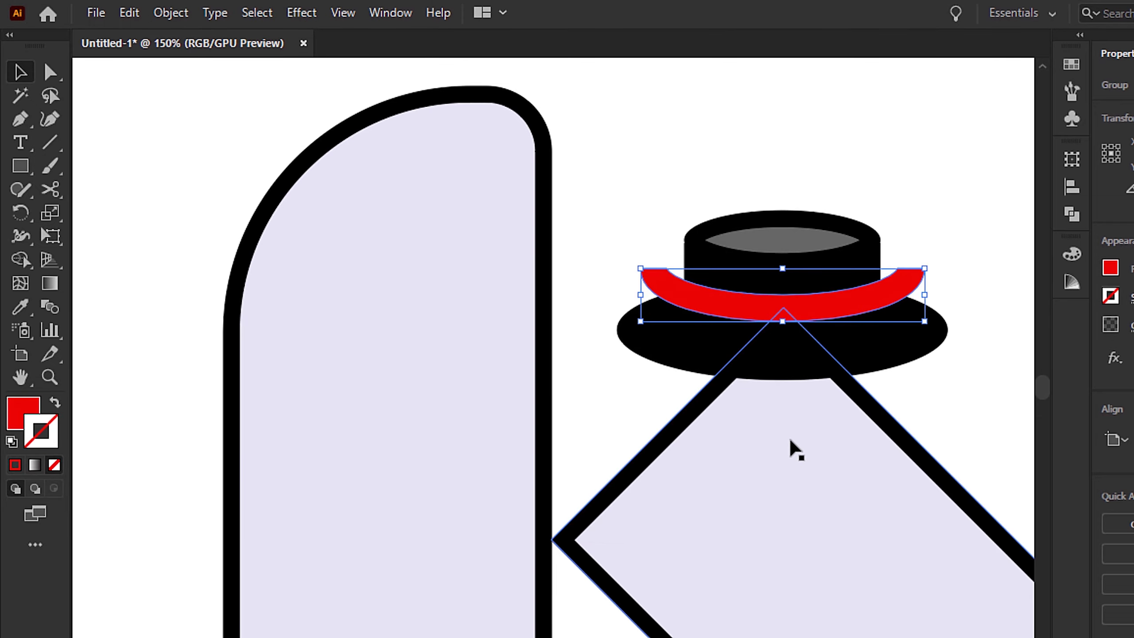
double_click(22, 412)
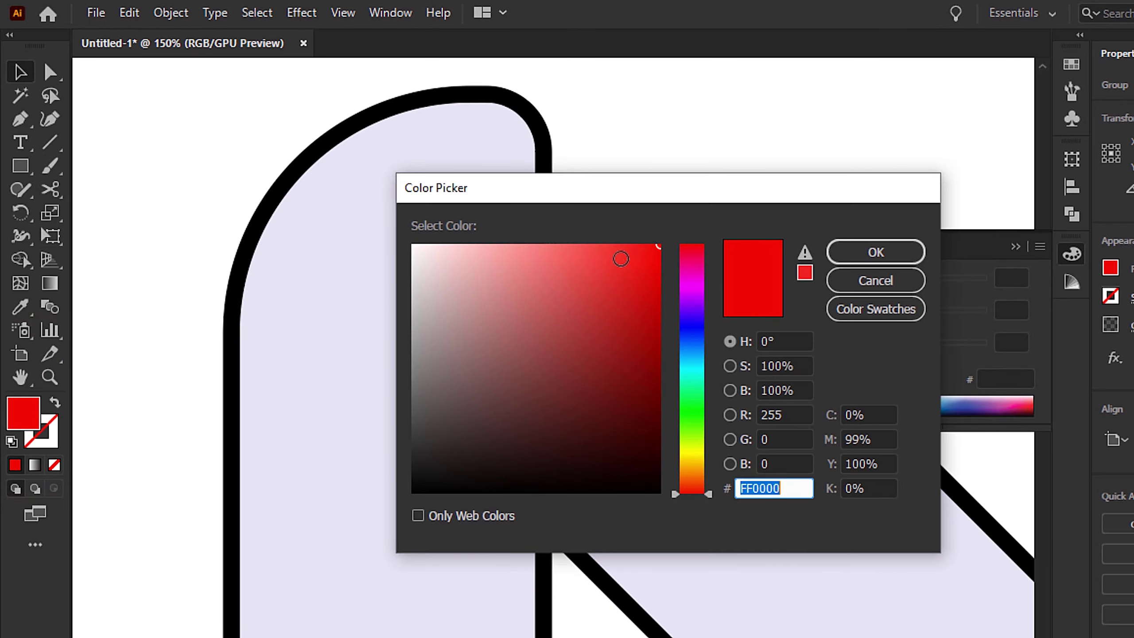
left_click(875, 252)
left_click(1014, 247)
Draw a rectangle about 100 px tall against the crown's left side and copy it to the right side, covering the arc's ends
key("m")
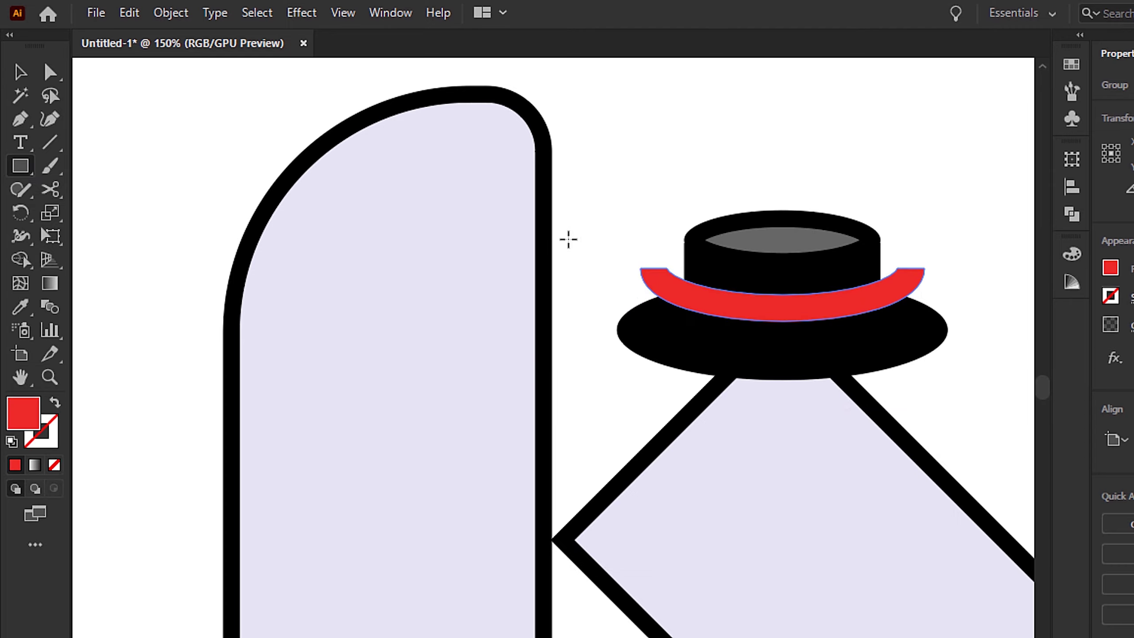
left_click_drag(589, 176, 685, 379)
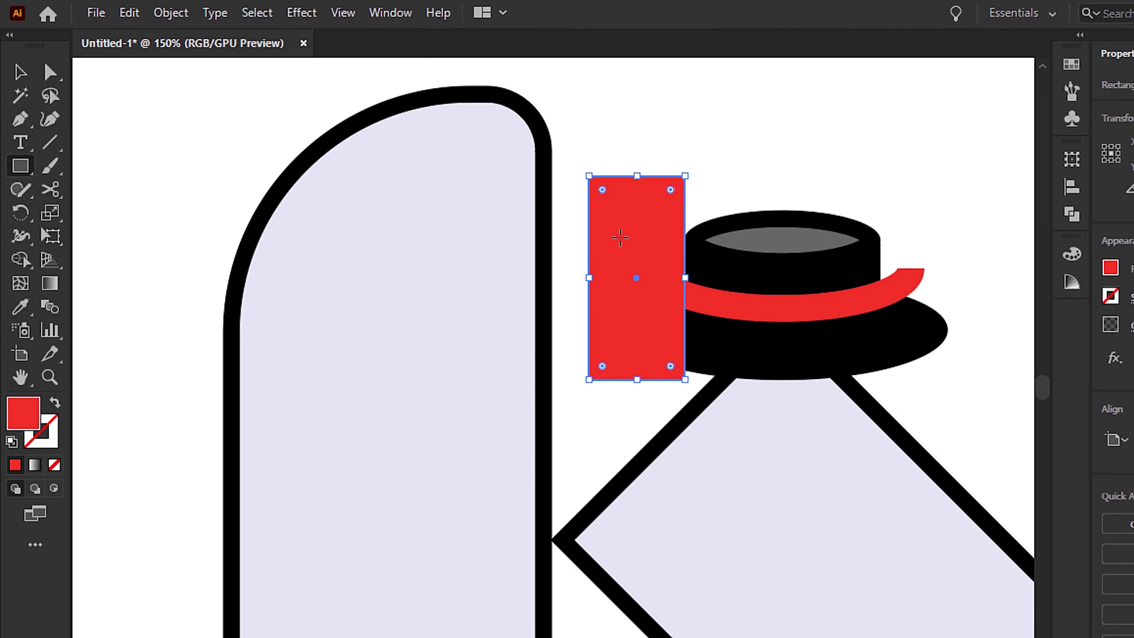
key("v")
left_click_drag(630, 247, 923, 245)
Combine the two rectangles into a compound path and subtract it from the red arc with Minus Front, trimming the hat band
left_click_drag(595, 148, 975, 202)
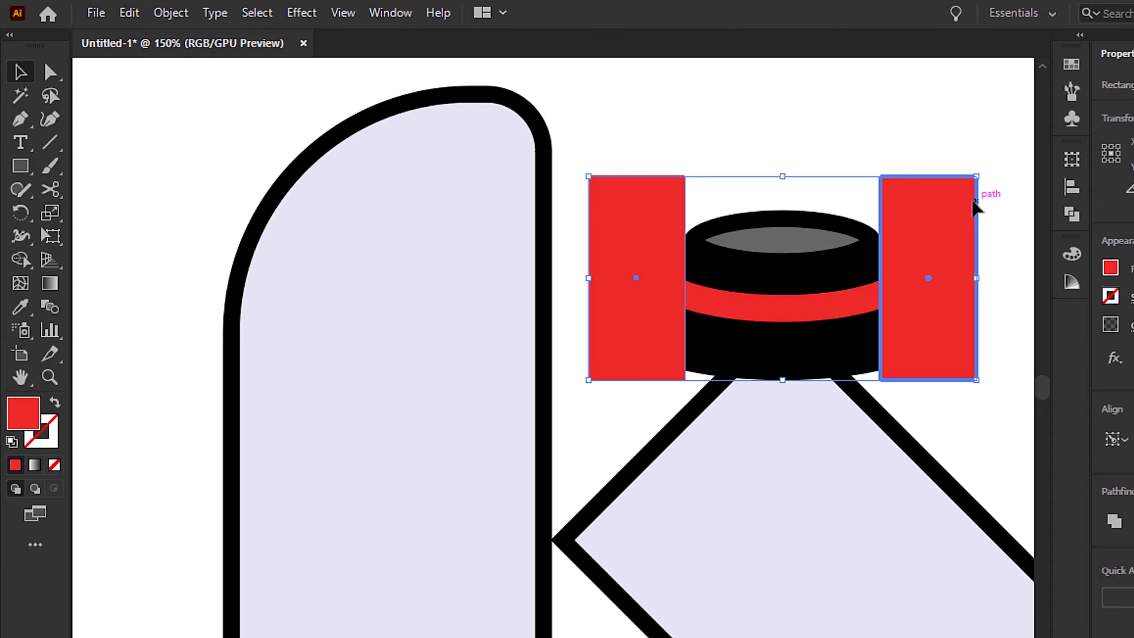
left_click(170, 13)
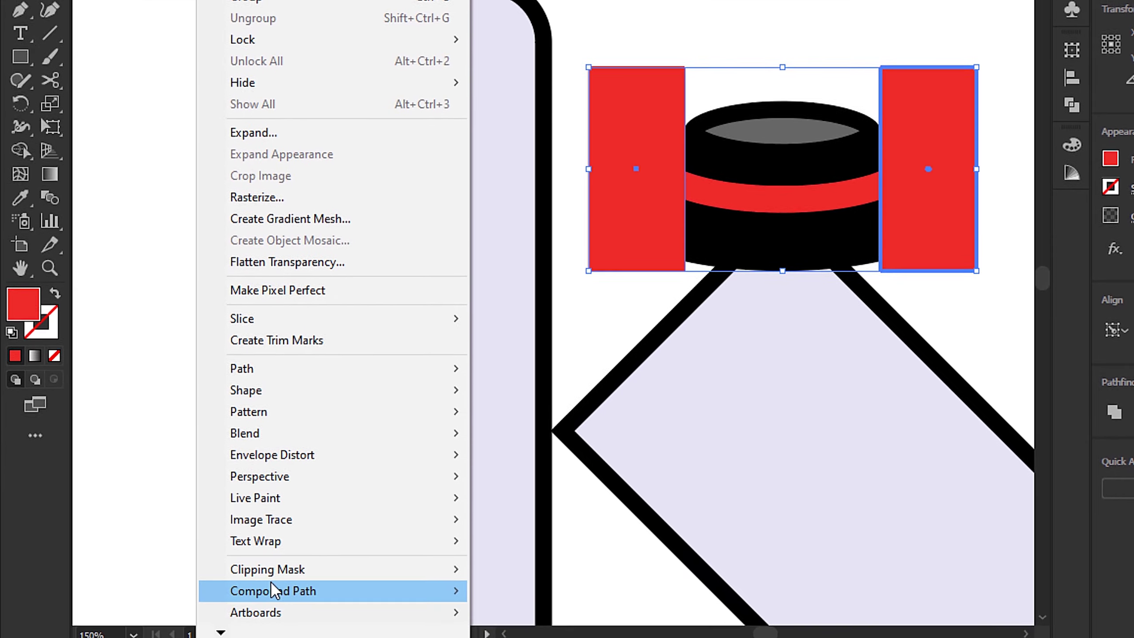
mouse_move(455, 594)
left_click(543, 587)
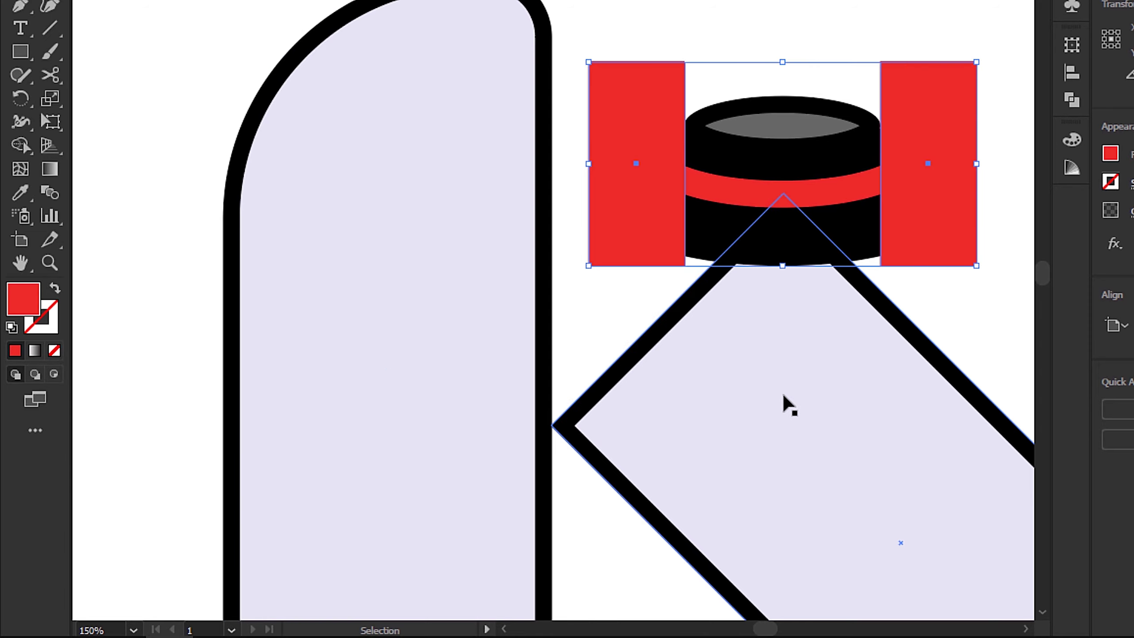
left_click(727, 201, "shift")
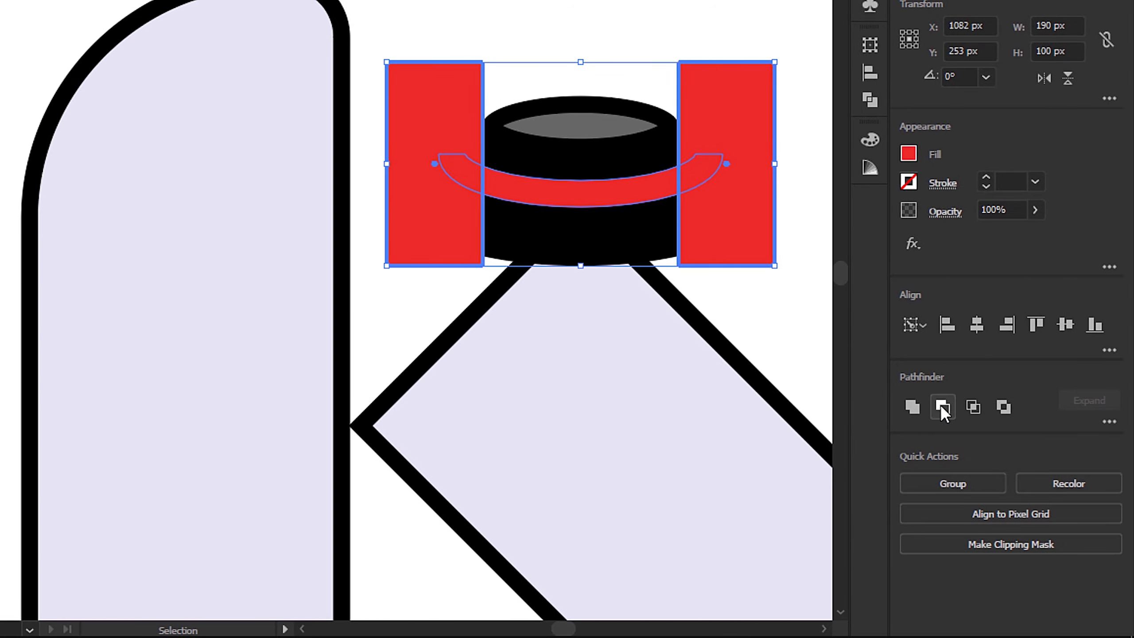
left_click(942, 408)
left_click(728, 123)
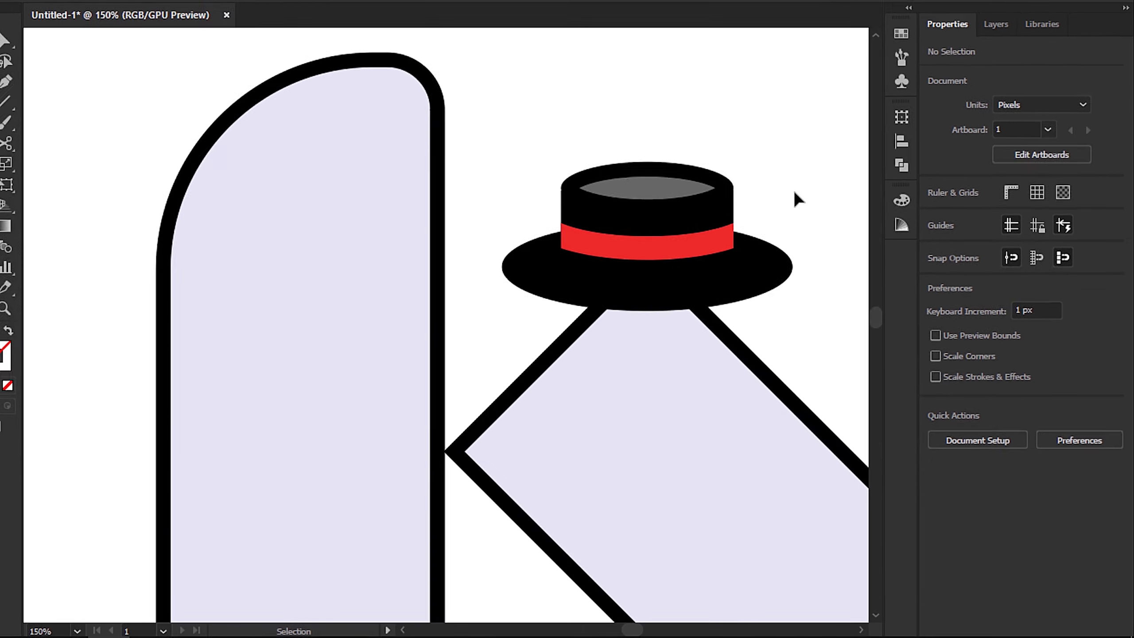
Combine the left and right mouth curves into a compound path
key("ctrl+0")
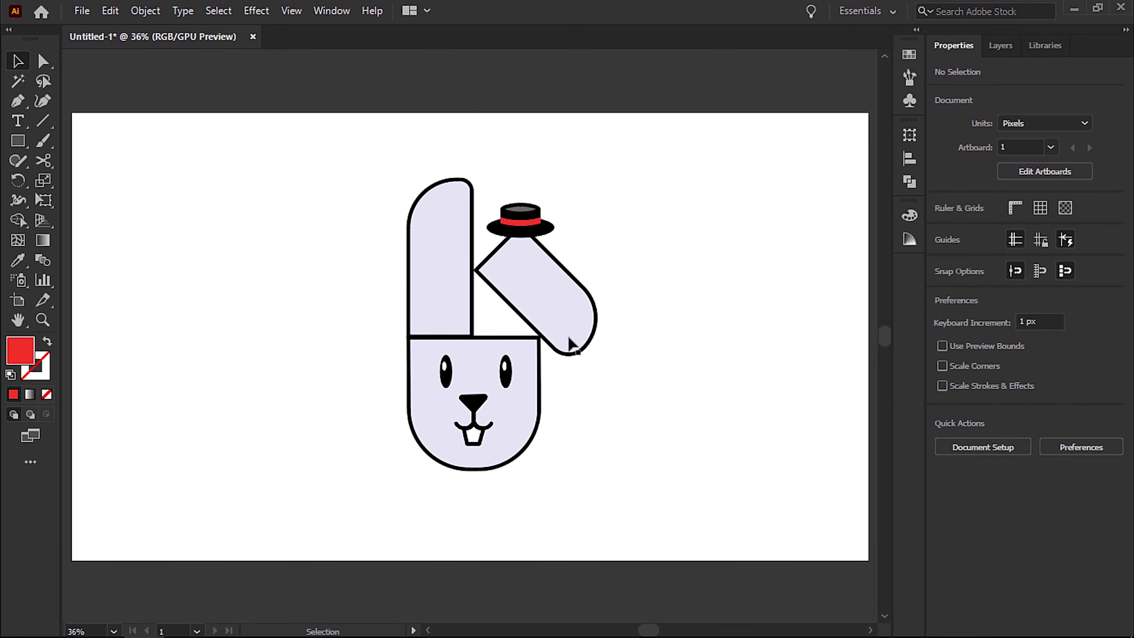
key("ctrl+1")
scroll(563, 452, "down", 3)
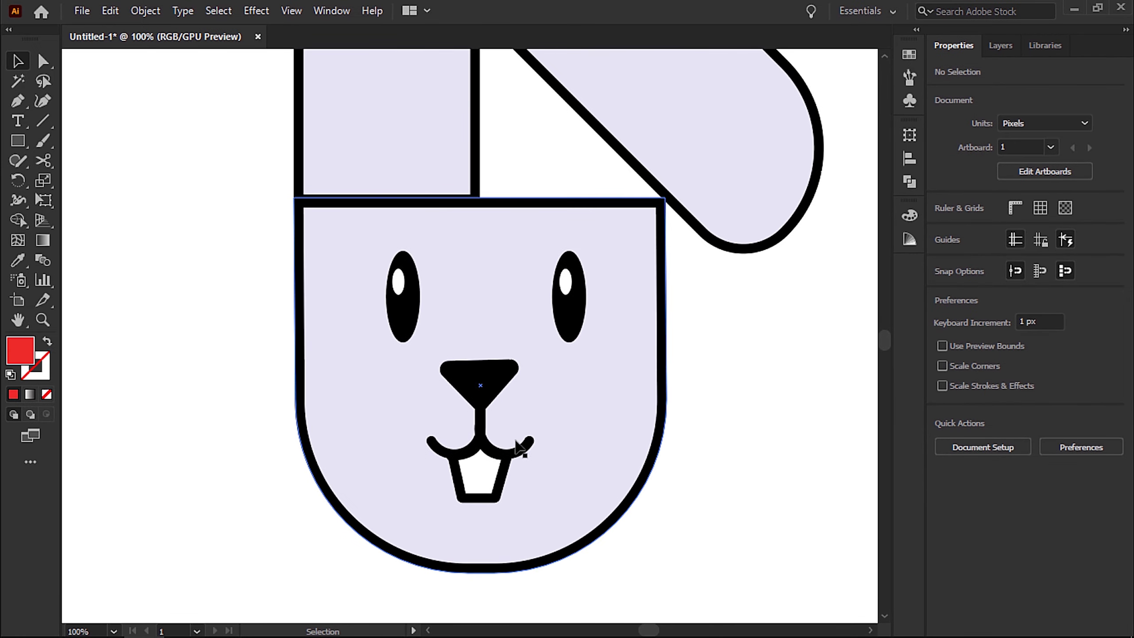
left_click(527, 446)
left_click(446, 451, "shift")
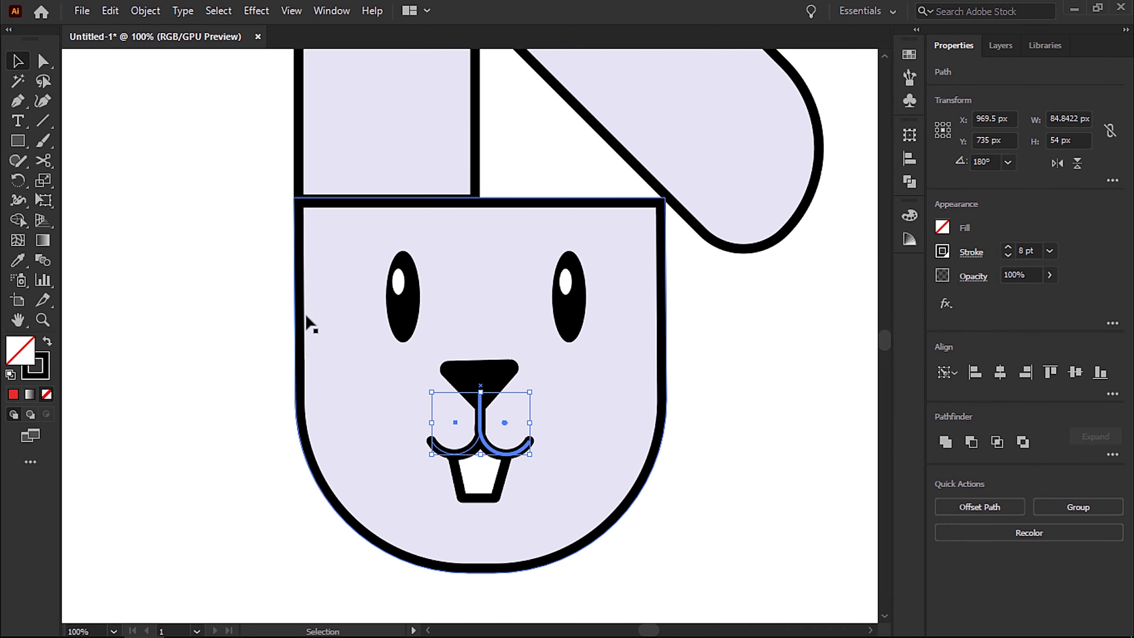
left_click(145, 10)
left_click(429, 590)
Round the nose's corners further with the Direct Selection tool
left_click(43, 61)
left_click(532, 507)
scroll(531, 507, "up", 1)
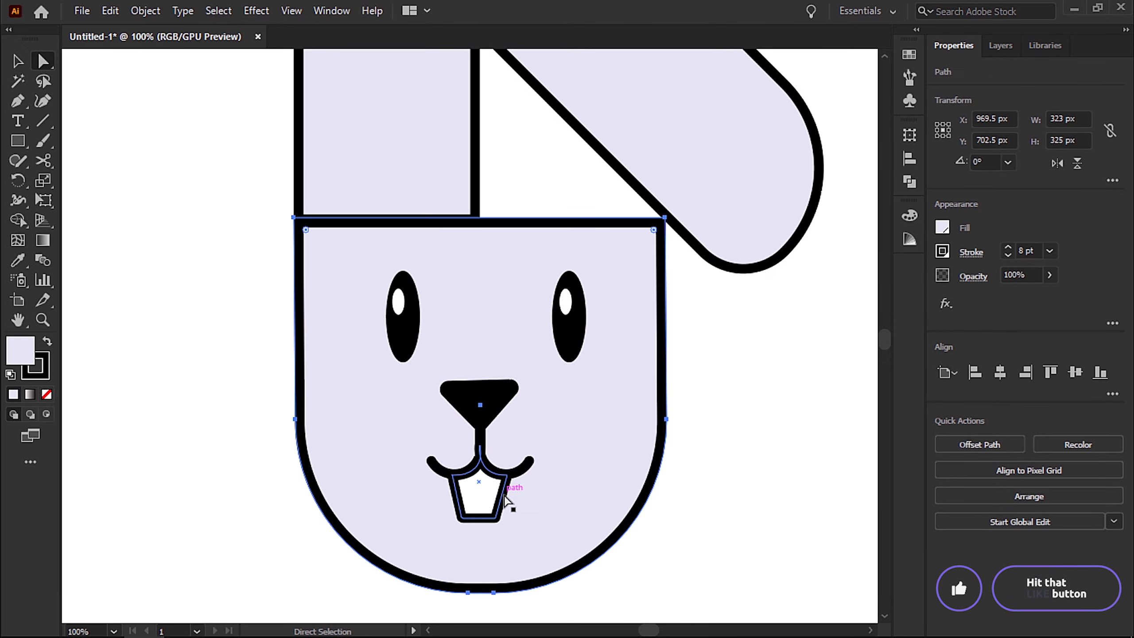
left_click(504, 497)
left_click(531, 524)
scroll(545, 520, "up", 5)
left_click(502, 498)
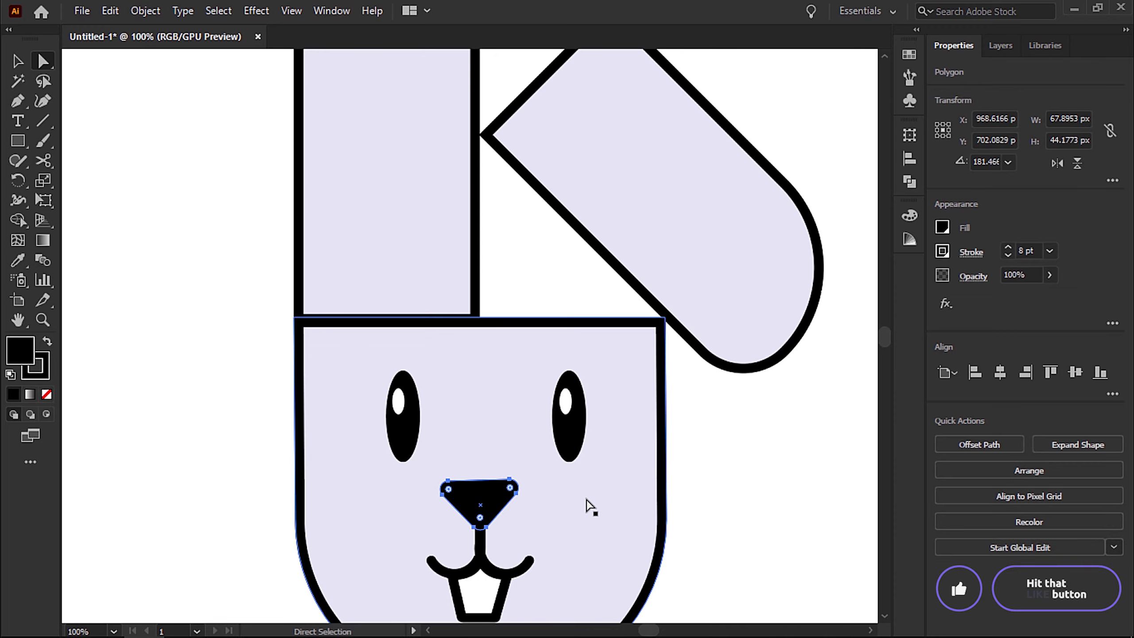
left_click_drag(508, 493, 500, 497)
Select the head outline and nudge it up 1 px
left_click(526, 498)
key("Up")
key("Up")
key("Down")
key("Down")
Select the nose, nudge it up 10 px and deselect it
left_click(500, 514)
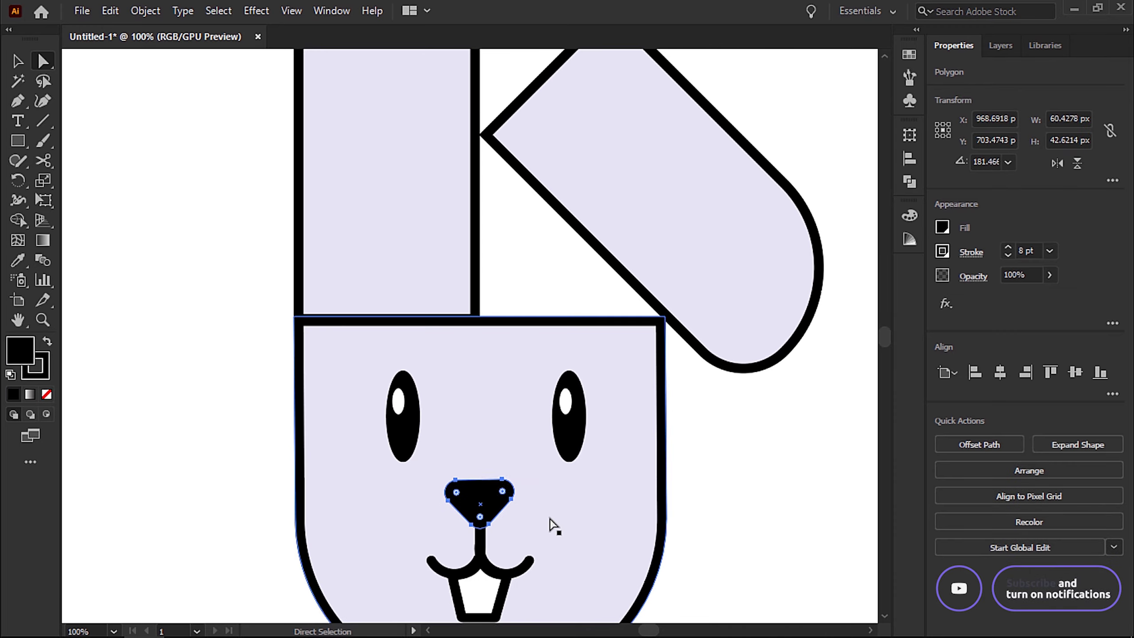
key("Up")
key("Up")
key("Up")
key("Up")
key("Up")
key("Up")
key("Up")
key("Up")
key("Up")
key("Up")
key("Up")
key("Up")
key("Up")
key("Up")
key("Down")
key("Down")
key("Down")
left_click(566, 514)
scroll(576, 511, "down", 2)
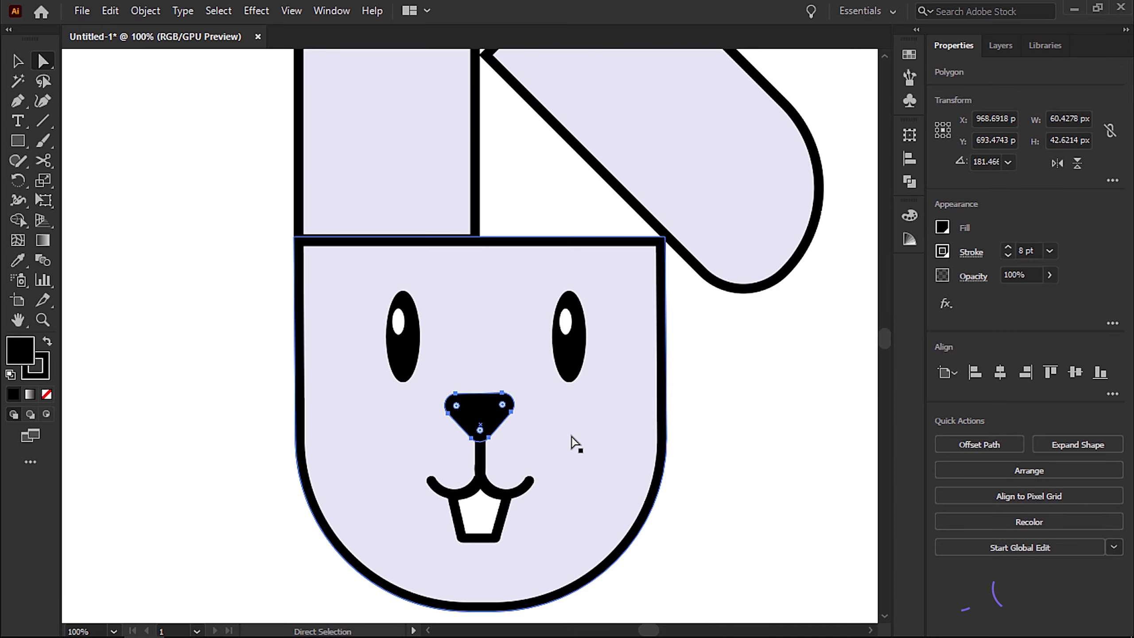
left_click(767, 450)
Scale the nose down to about 51 by 34 px and nudge it down toward the mouth
left_click(477, 408)
left_click(17, 61)
left_click_drag(479, 392, 480, 403)
key("Down")
key("Down")
key("Down")
key("Down")
key("Down")
key("Down")
key("Down")
key("Down")
key("Down")
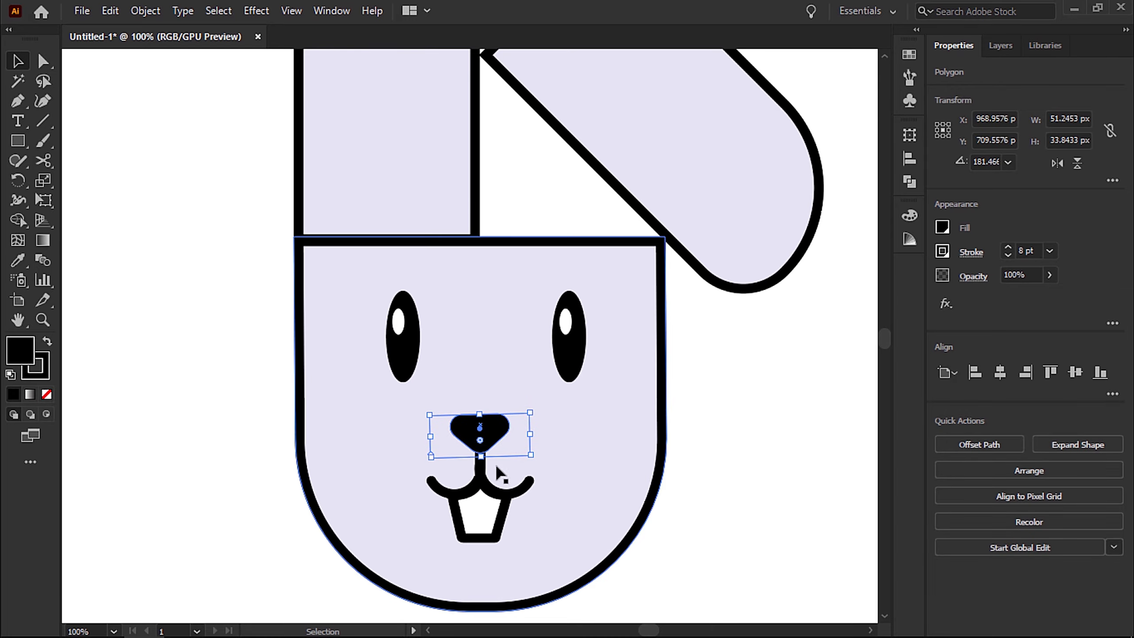
Nudge the mouth curves 1 px to the left to centre them under the nose
left_click(485, 476)
key("Left")
key("Left")
key("Right")
key("Right")
key("Left")
left_click(604, 441)
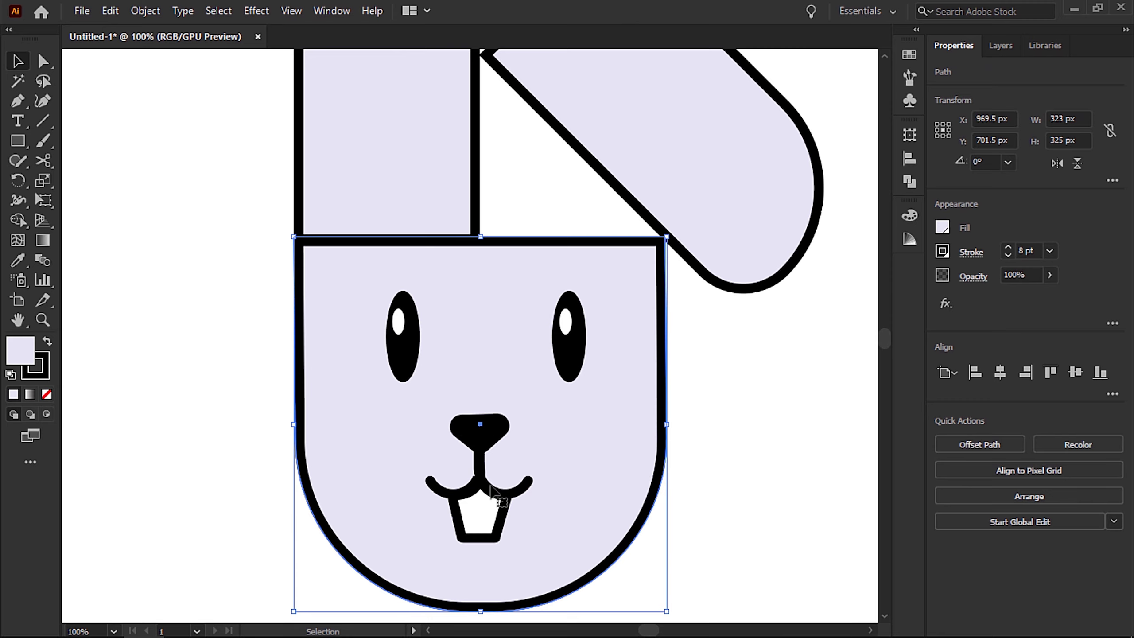
Combine the tooth and the mouth curves into a compound path
left_click(496, 514)
left_click(520, 489, "shift")
left_click(145, 10)
mouse_move(388, 594)
left_click(435, 593)
left_click(547, 514)
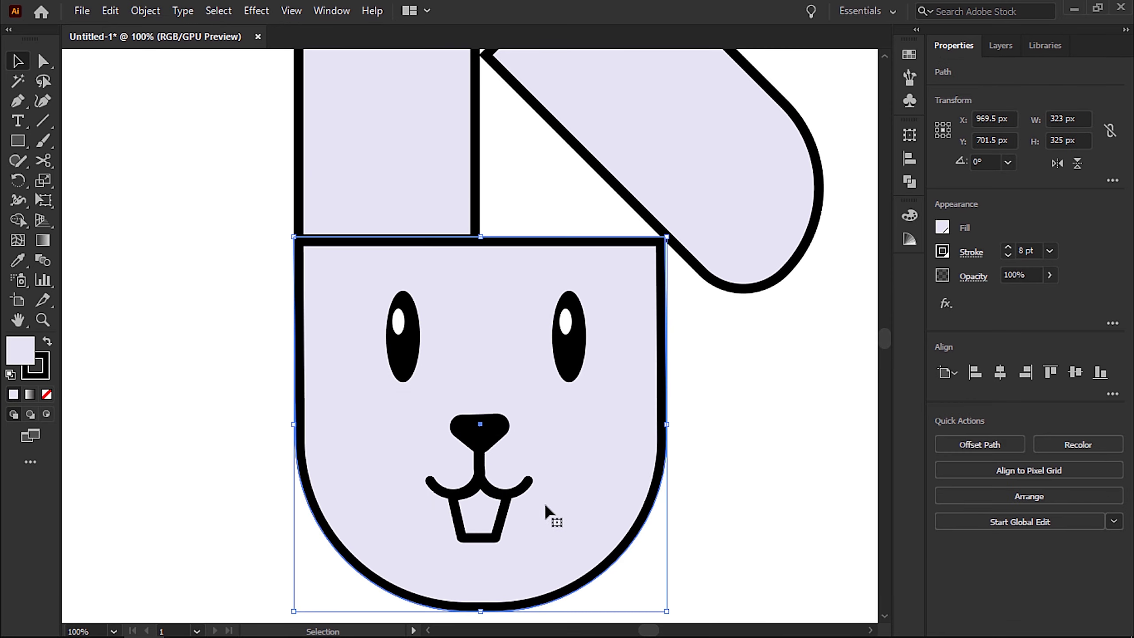
Move the folded ear slightly left and up so its corner meets the upright ear's edge
scroll(830, 393, "up", 5)
scroll(674, 377, "up", 1)
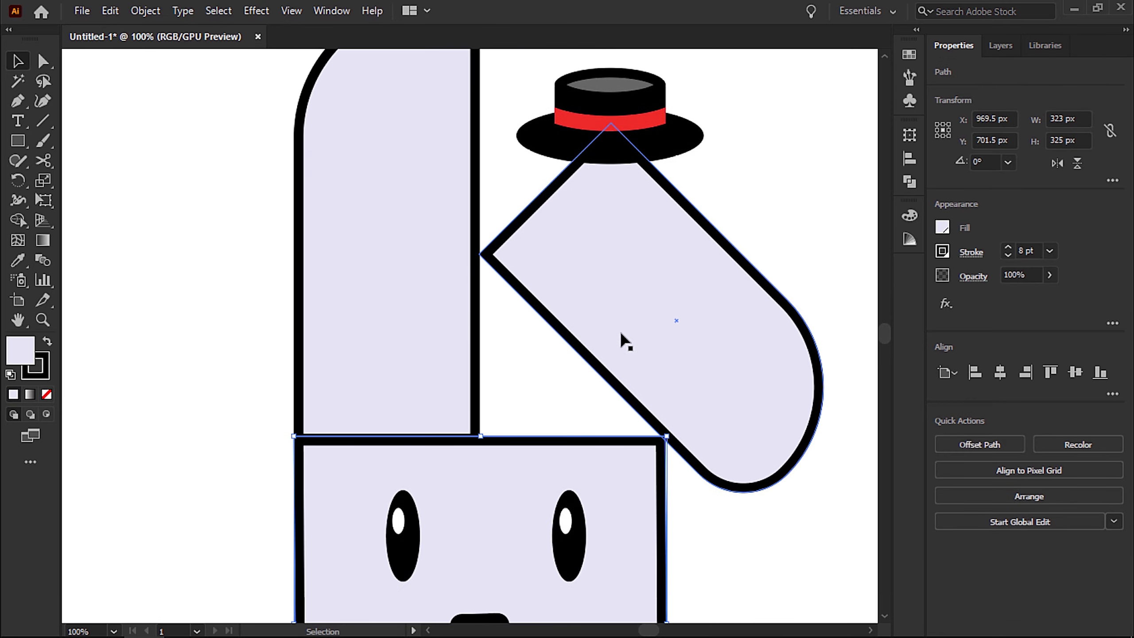
left_click(490, 255)
left_click_drag(505, 244, 496, 242)
left_click(755, 229)
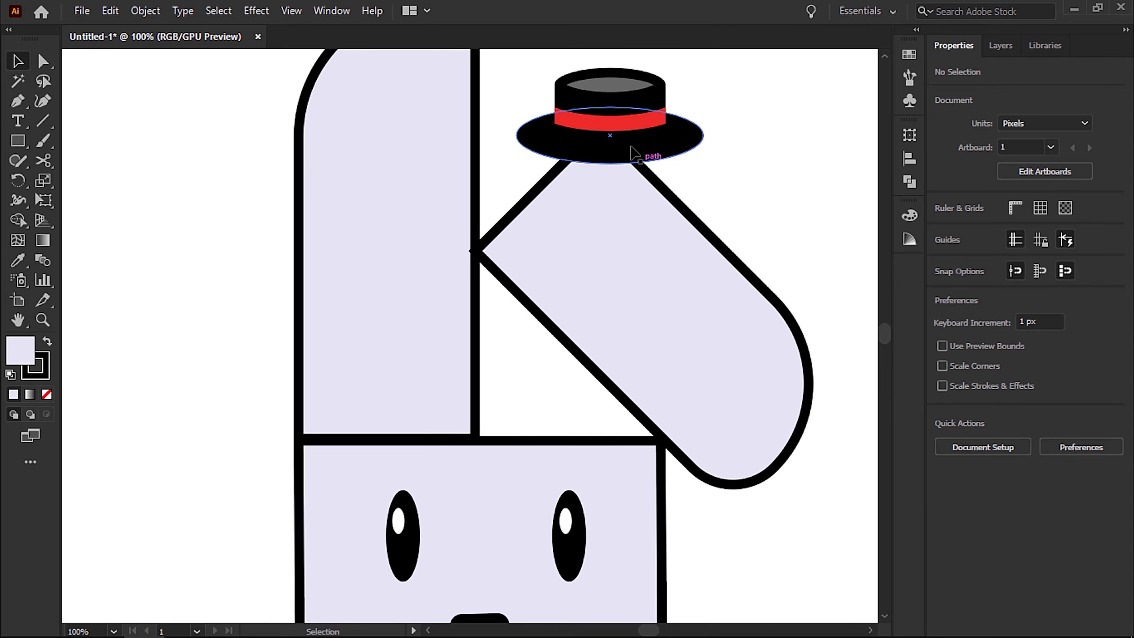
Select all parts of the hat and shift them slightly left to centre the hat on the folded ear's tip
left_click_drag(689, 121, 743, 149)
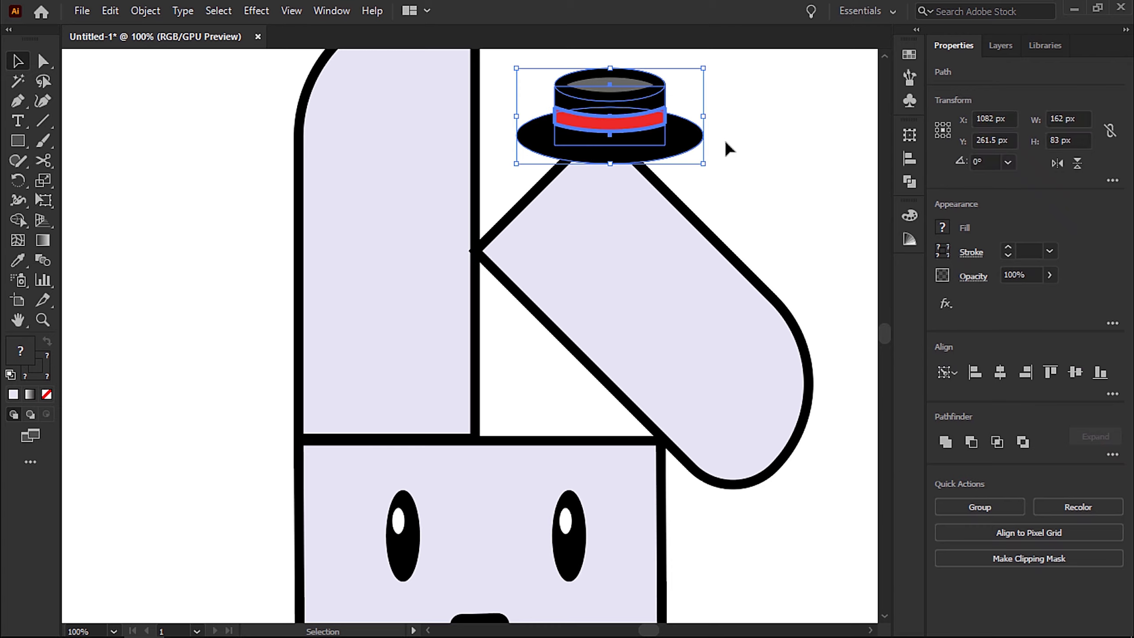
left_click(594, 281)
left_click(745, 213)
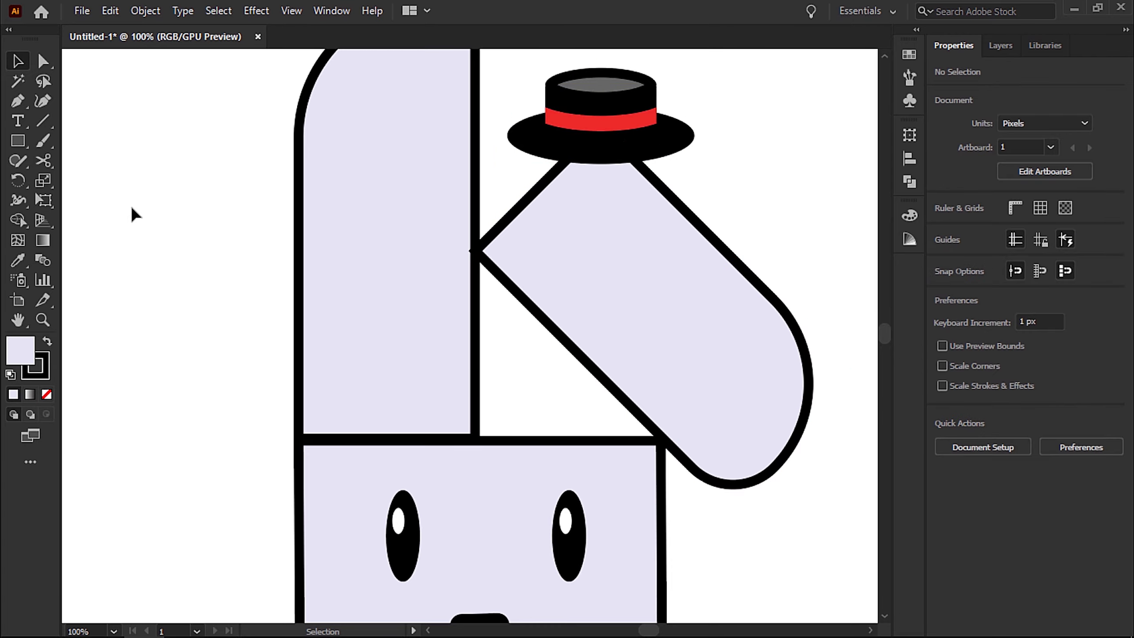
Draw a narrow closed shadow triangle along the folded ear's lower edge, from the upright ear to the head's corner, with the Pen tool
left_click(21, 101)
left_click(478, 257)
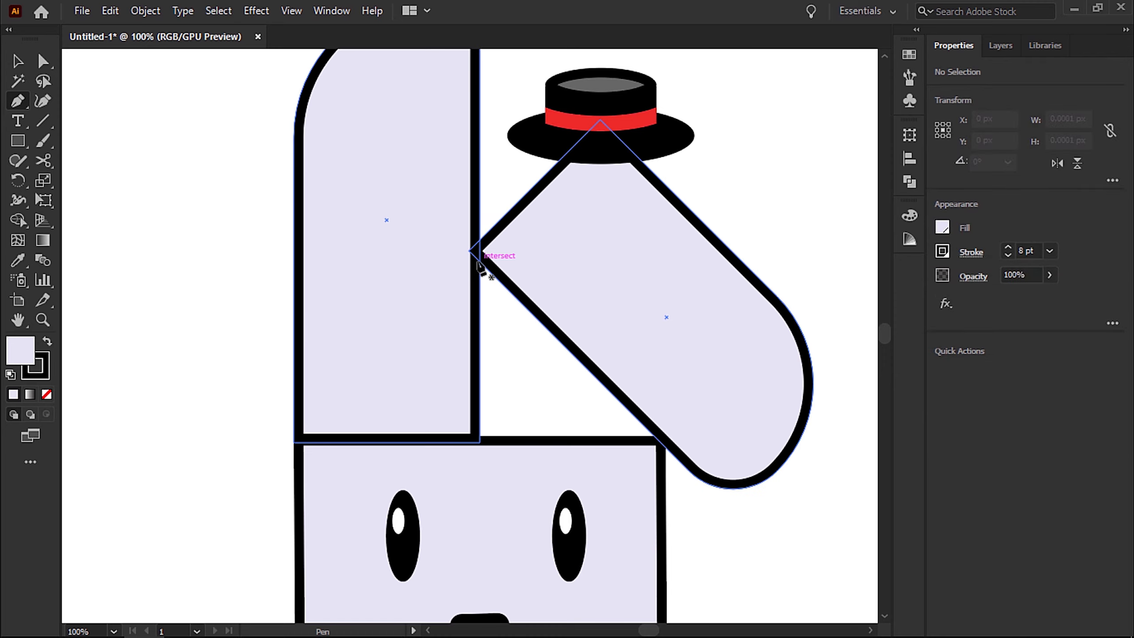
left_click(478, 263)
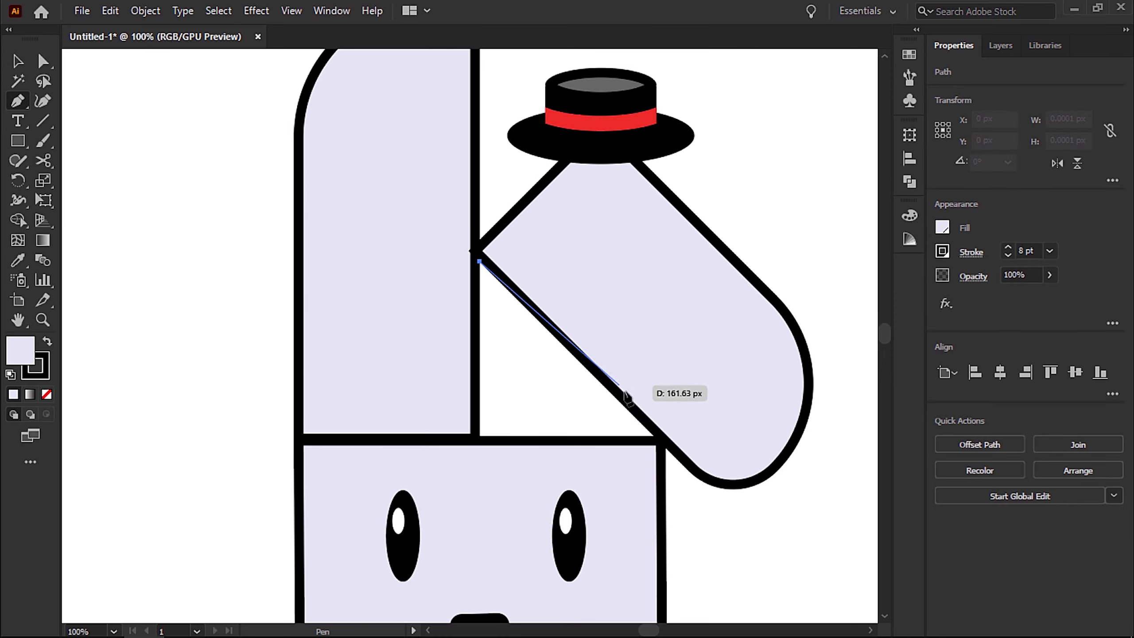
left_click(655, 436)
left_click(480, 321)
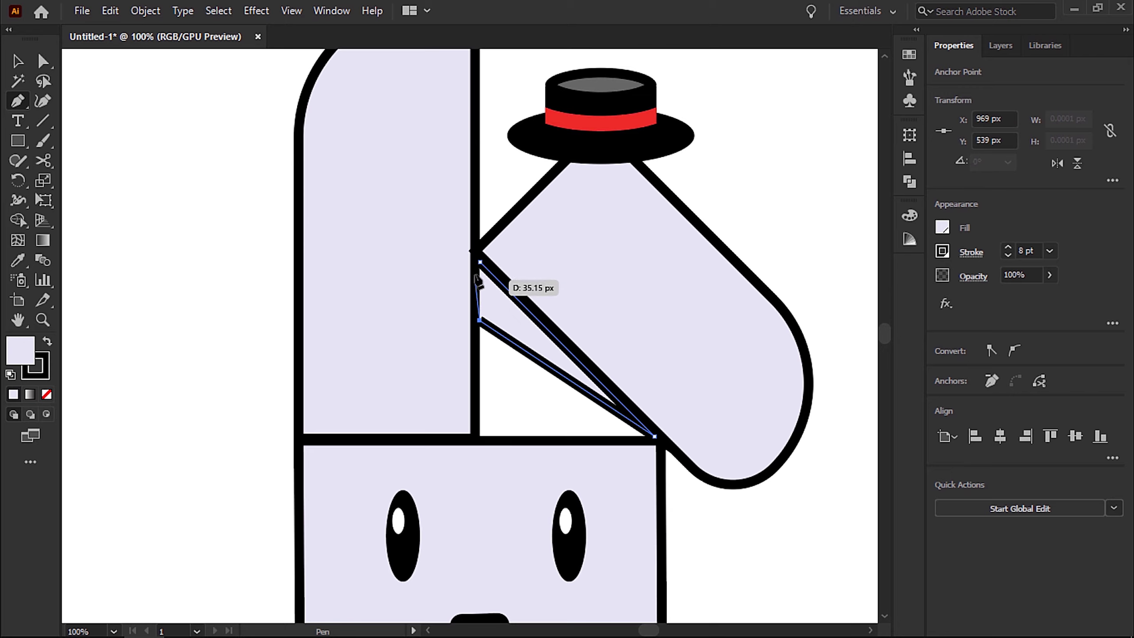
left_click(479, 263)
Remove the stroke from the new shadow triangle and select the shape
left_click(36, 366)
left_click(47, 393)
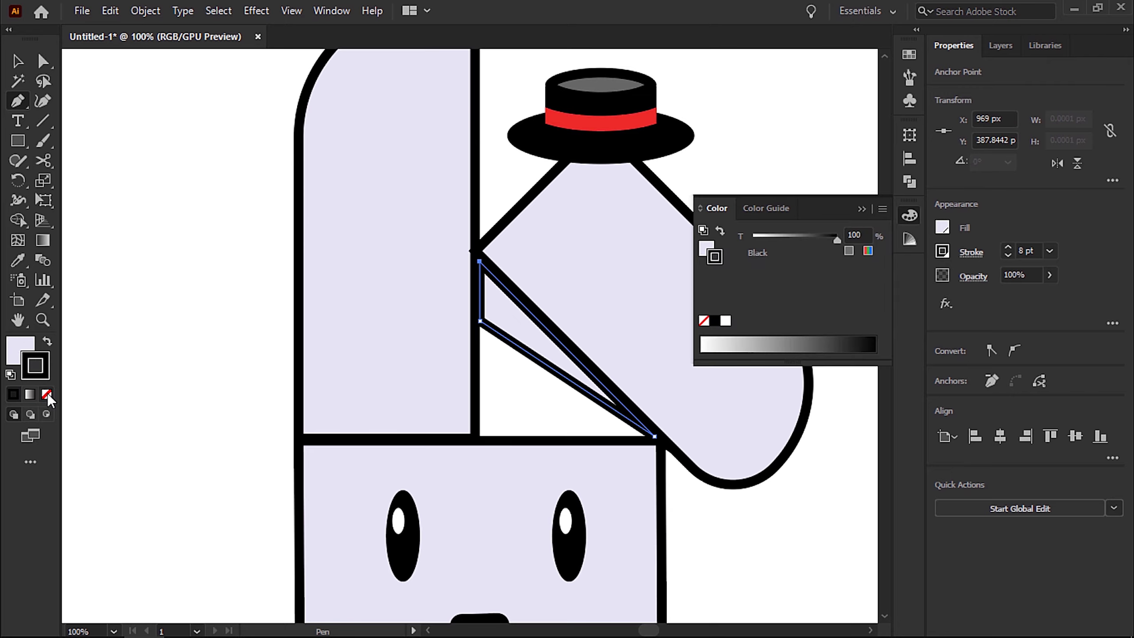
key("v")
left_click(544, 350)
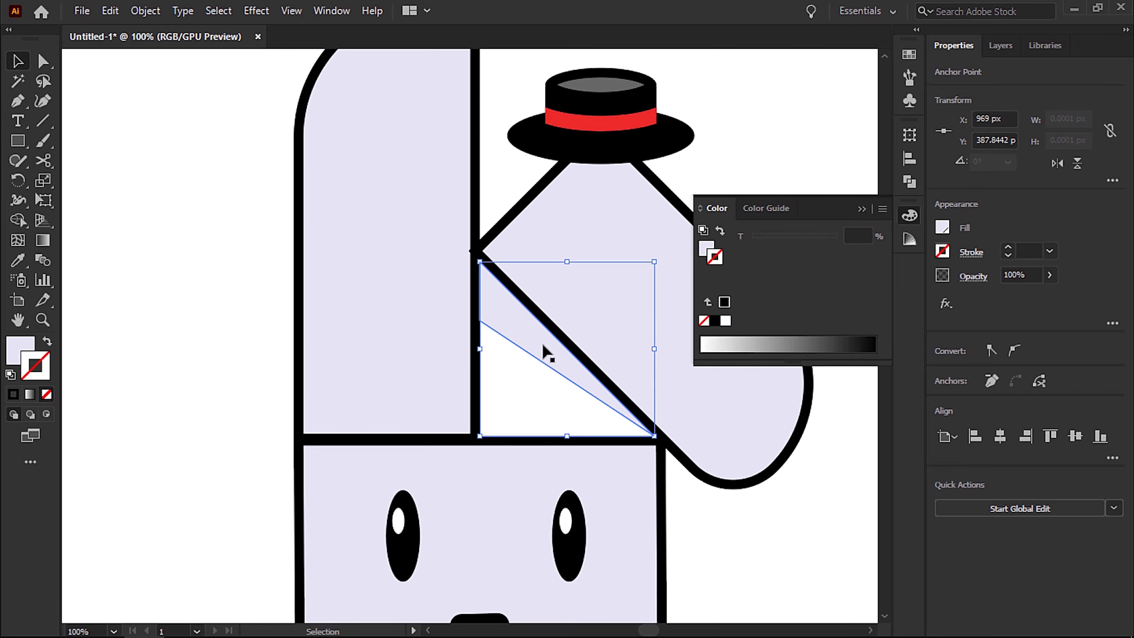
Fill the shadow triangle under the folded ear with a stronger violet shade
left_click(22, 353)
double_click(22, 353)
left_click_drag(577, 181, 891, 223)
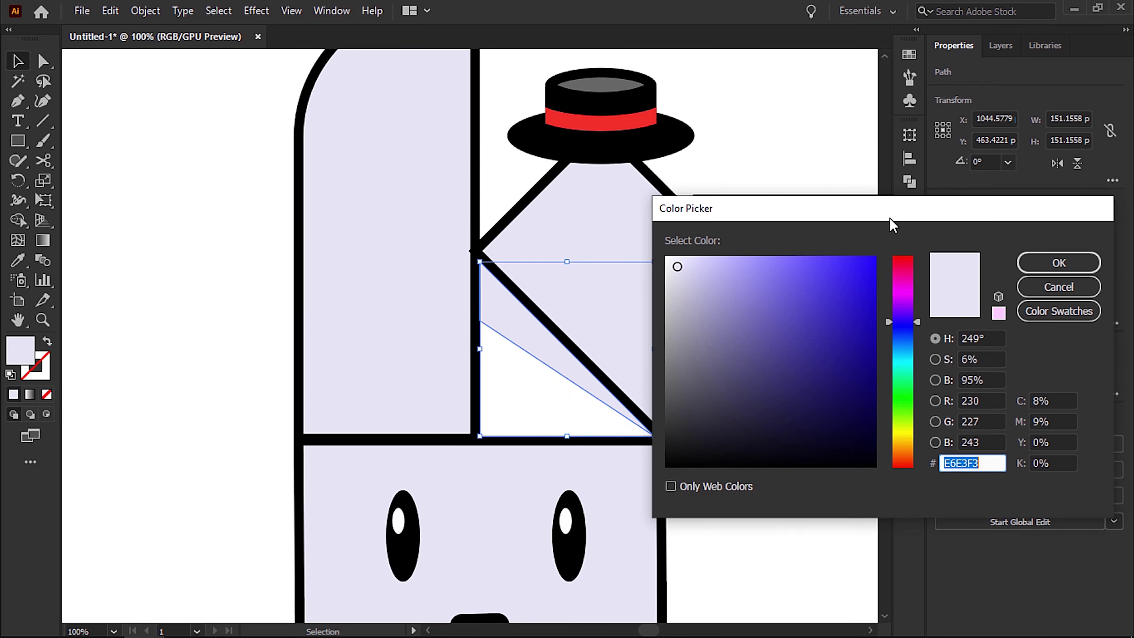
left_click_drag(675, 275, 717, 259)
left_click(1021, 265)
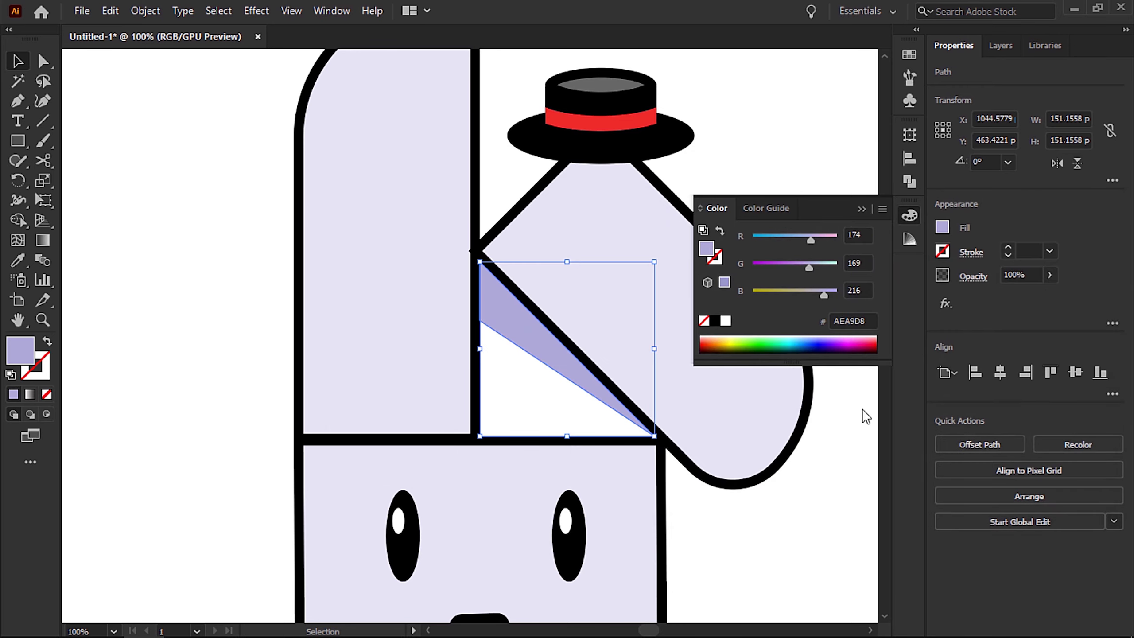
left_click(706, 501)
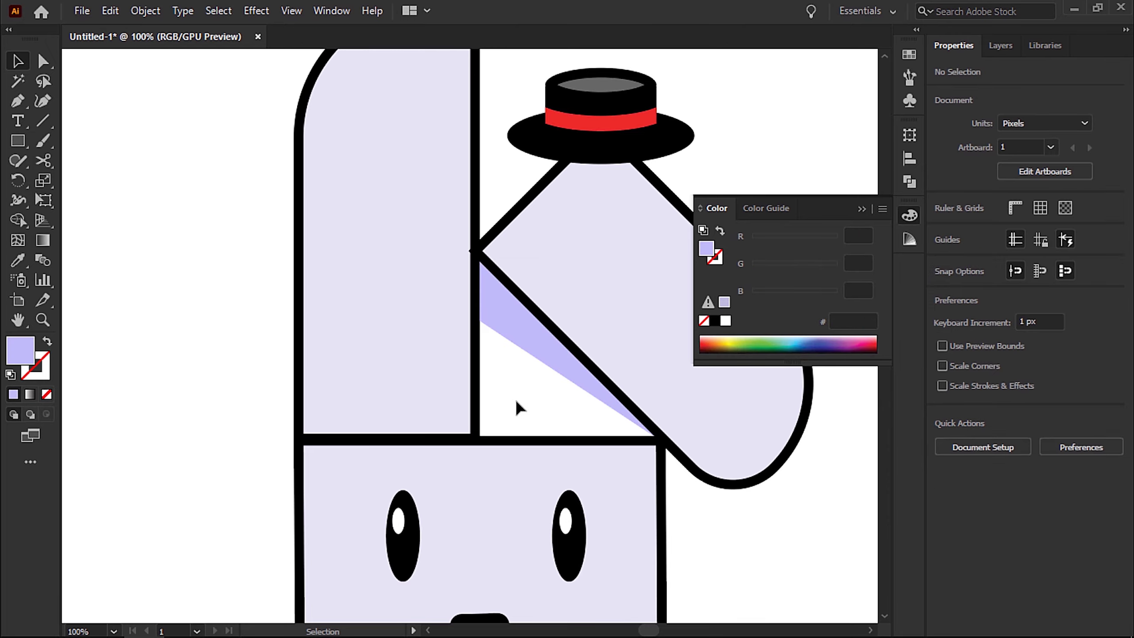
Draw a 1920 × 1080 px rectangle covering the whole artboard and send it behind the rabbit
key("ctrl+0")
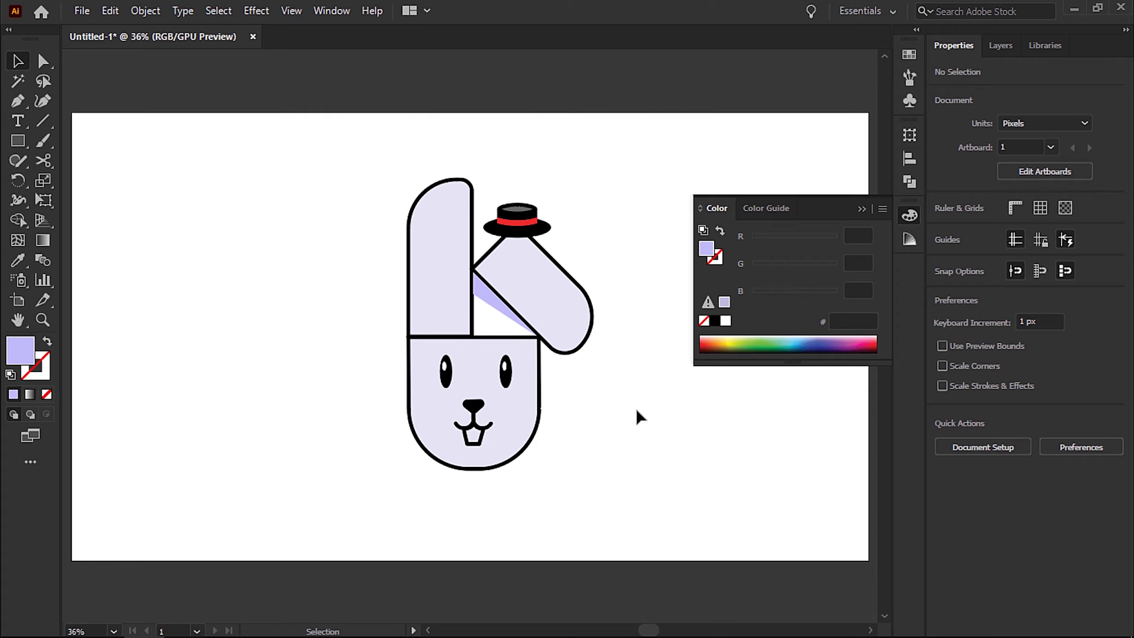
left_click(862, 210)
key("m")
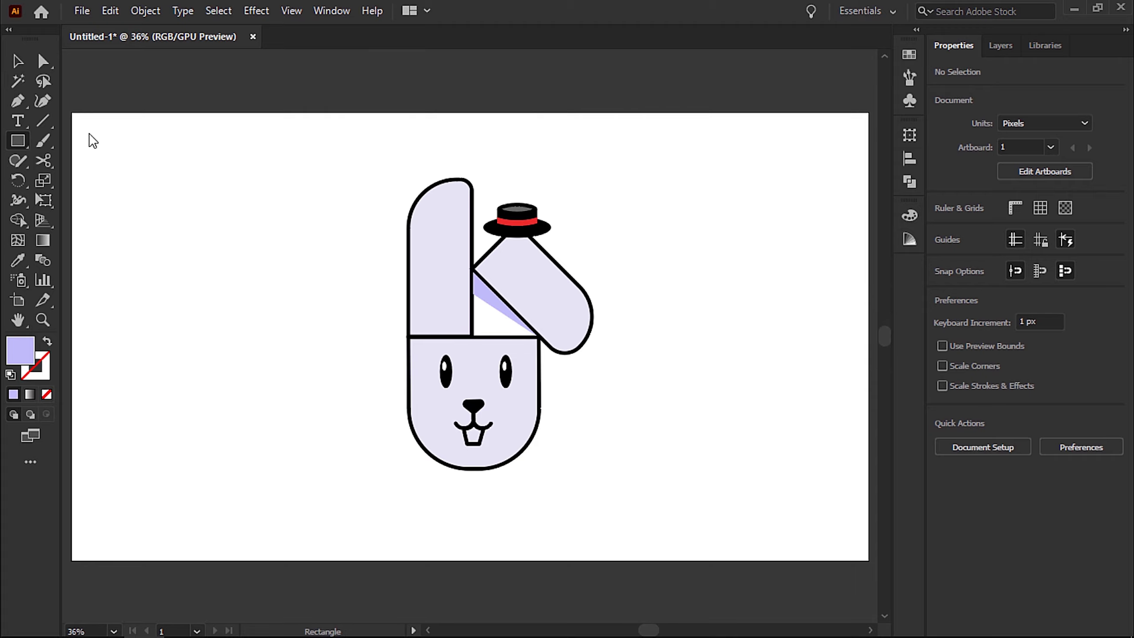
left_click_drag(71, 113, 868, 560)
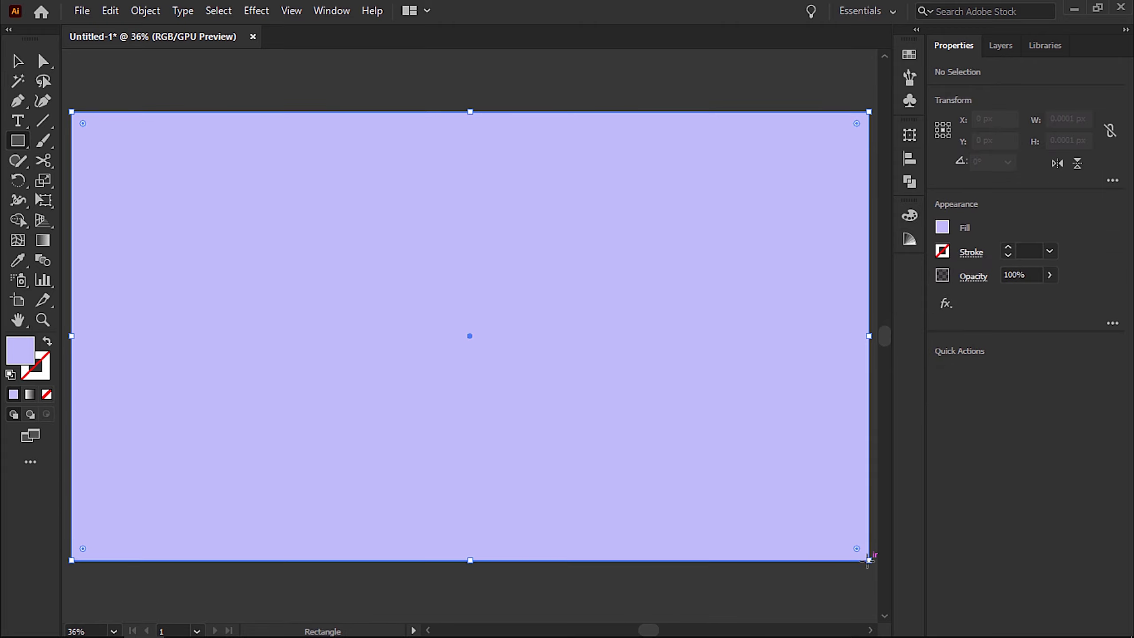
left_click(146, 10)
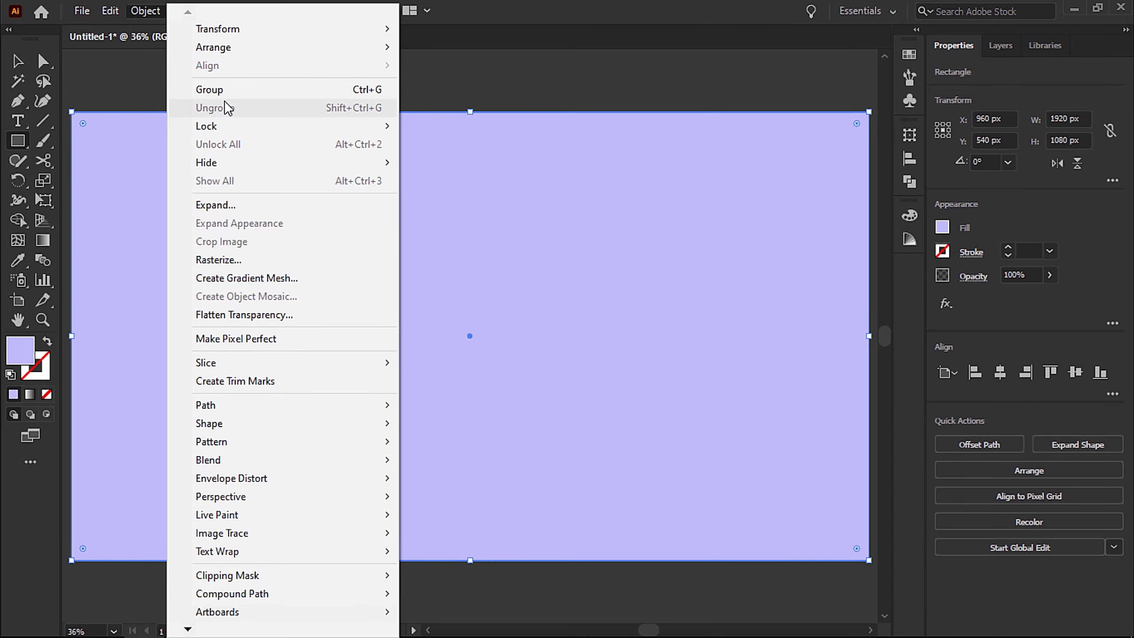
mouse_move(362, 48)
left_click(465, 103)
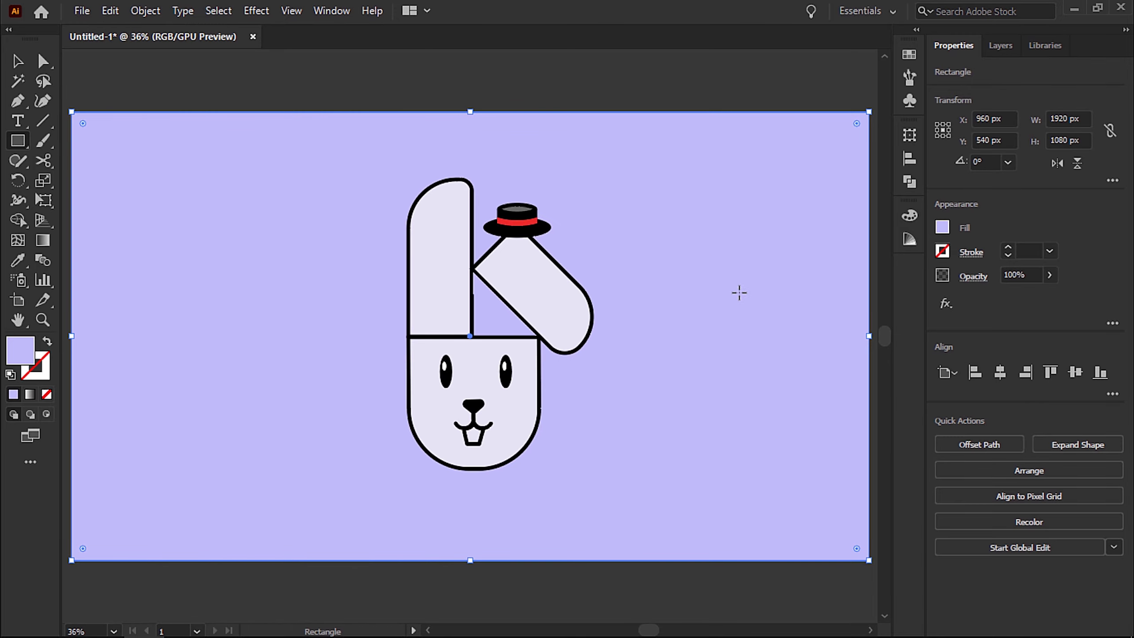
left_click(17, 60)
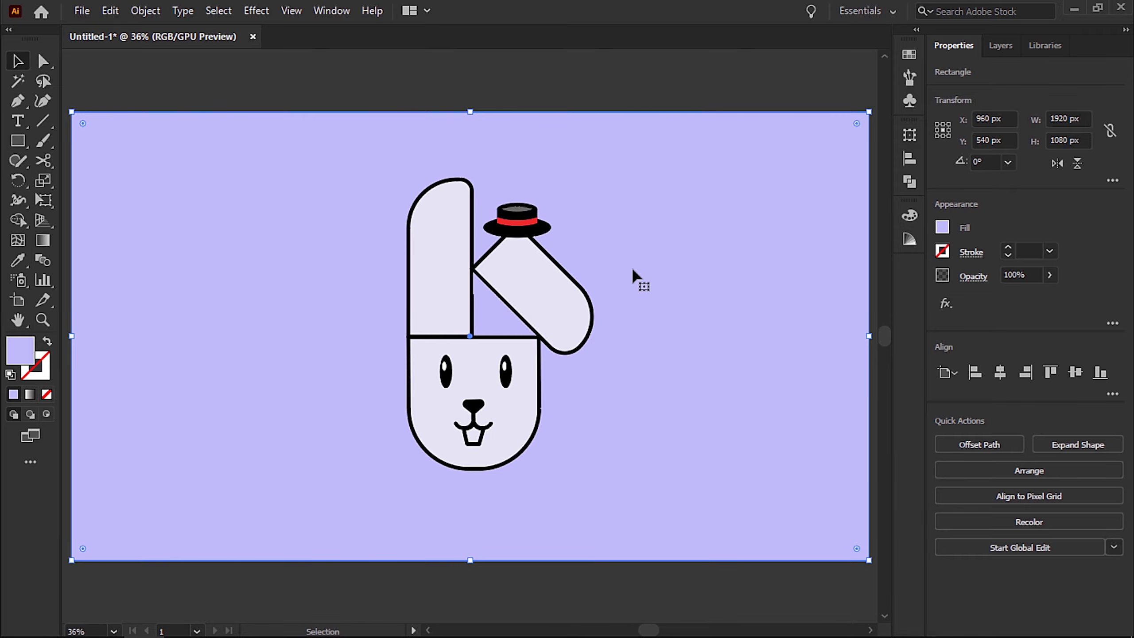
Fill the background rectangle with the saved pale lavender swatch that matches the rabbit's body
left_click(909, 54)
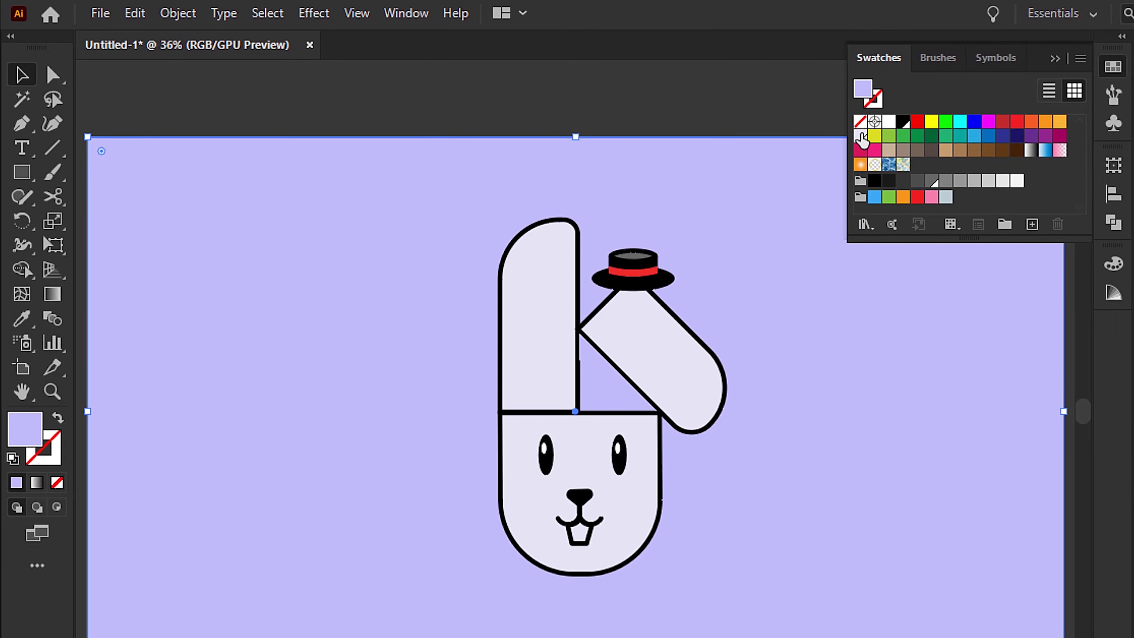
left_click(702, 113)
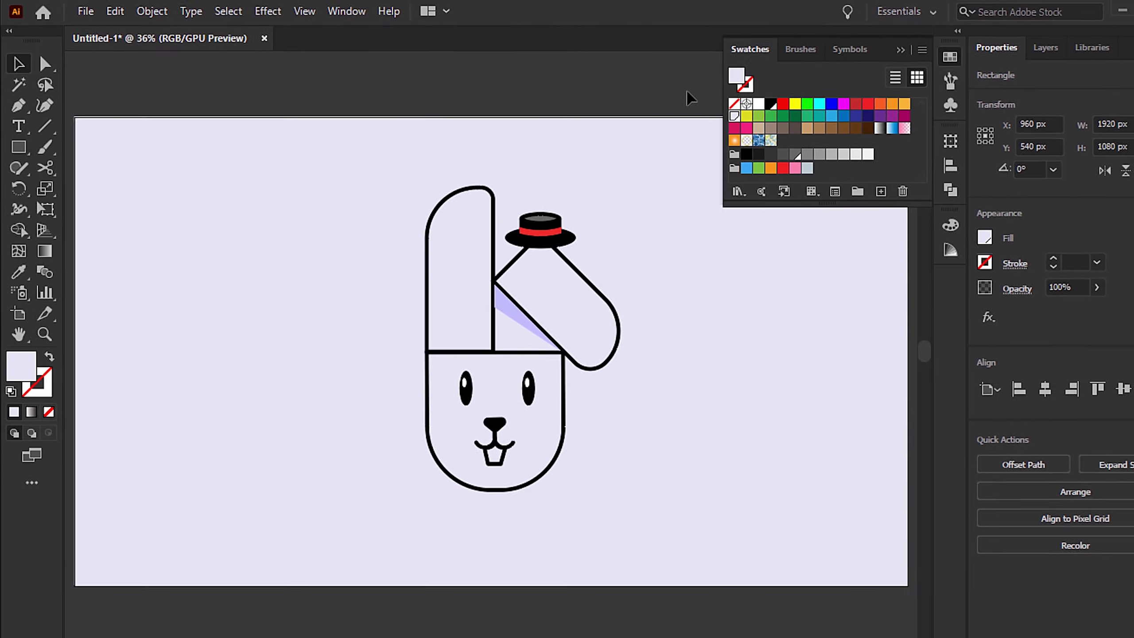
left_click(805, 112)
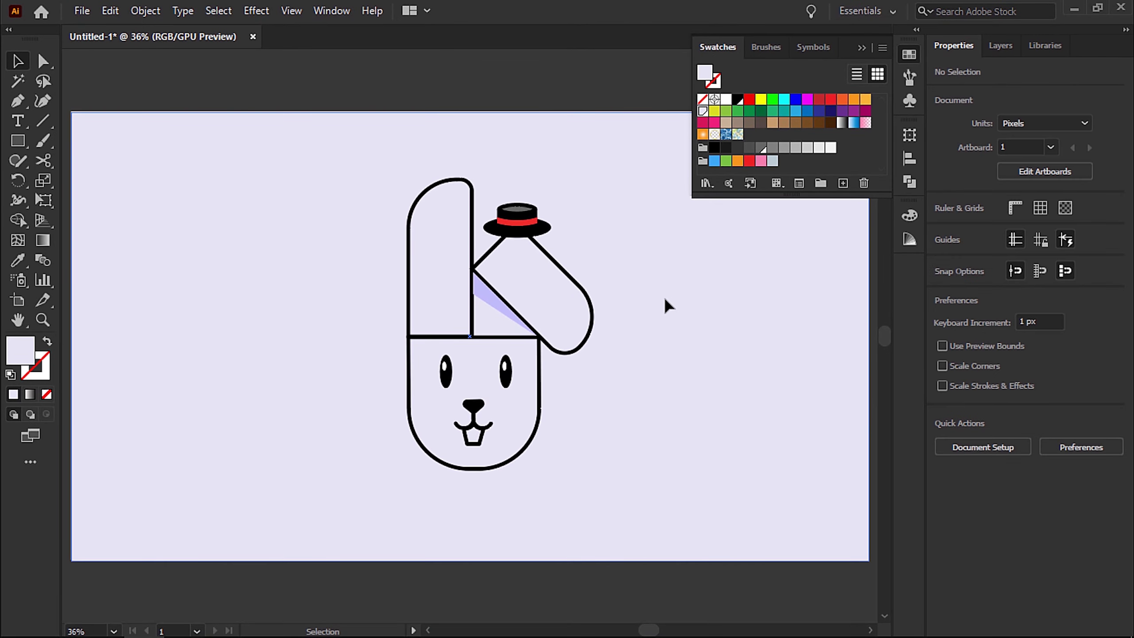
Try several swatches on the shadow triangle under the folded ear and fill it with a light grey
left_click(498, 304)
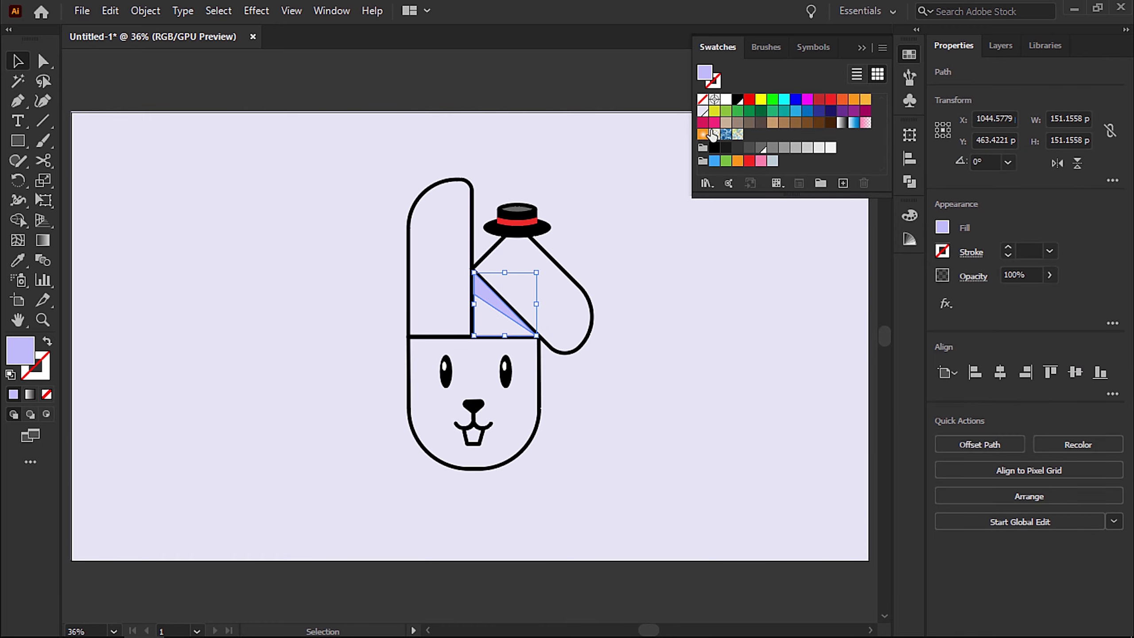
left_click(703, 113)
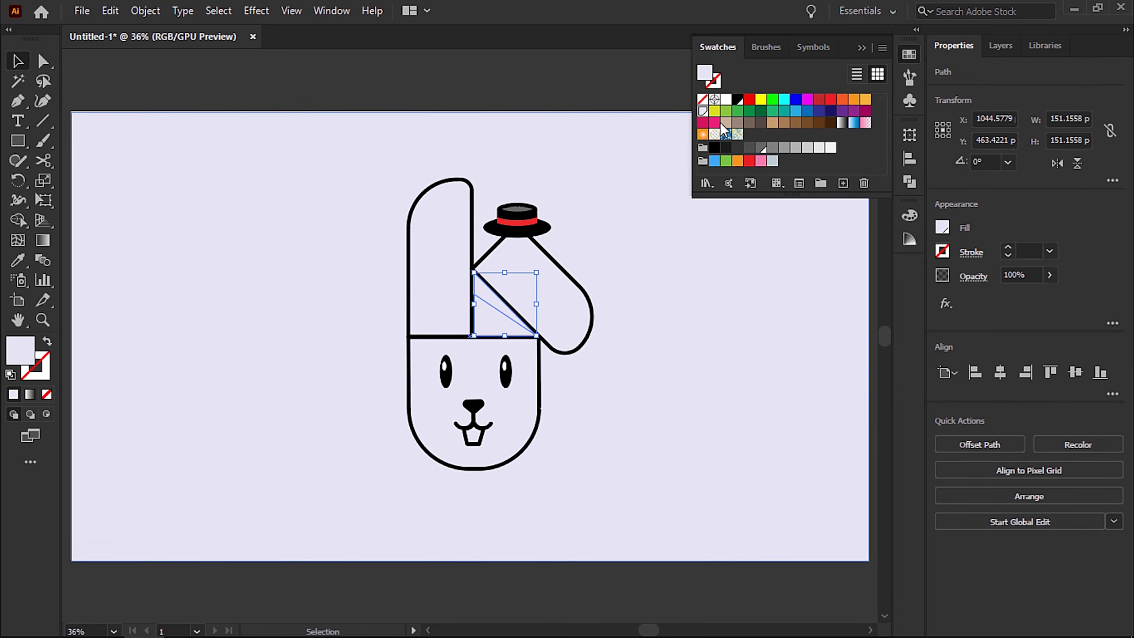
left_click(773, 150)
left_click(786, 150)
left_click(797, 150)
left_click(807, 150)
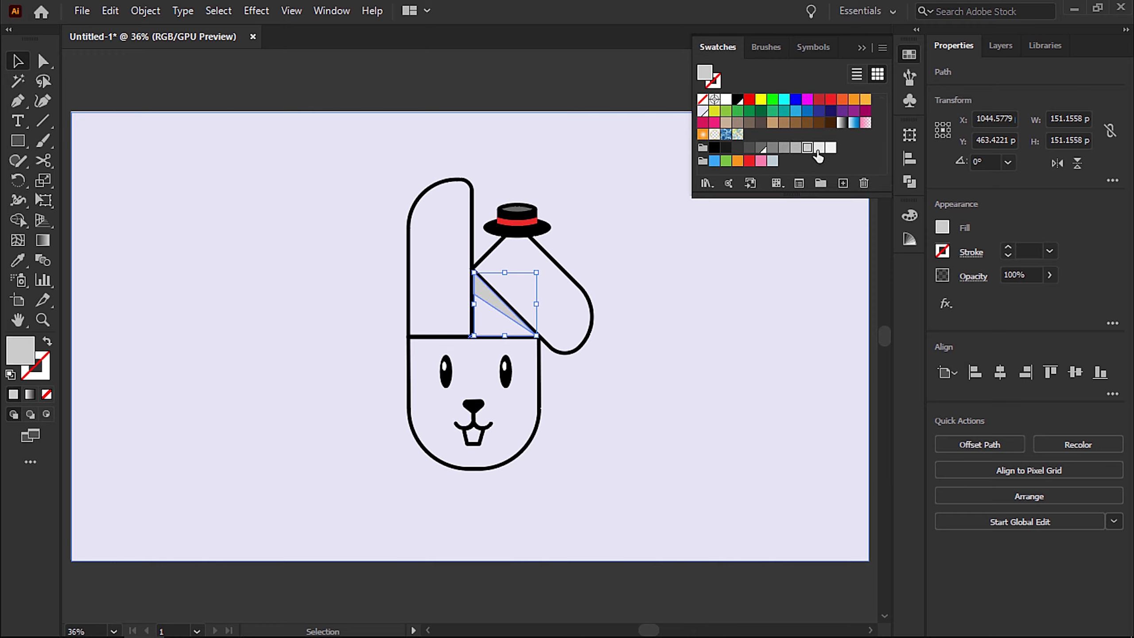
left_click(817, 150)
left_click(807, 150)
Select the lavender background rectangle and lock it
left_click(750, 326)
left_click(542, 99)
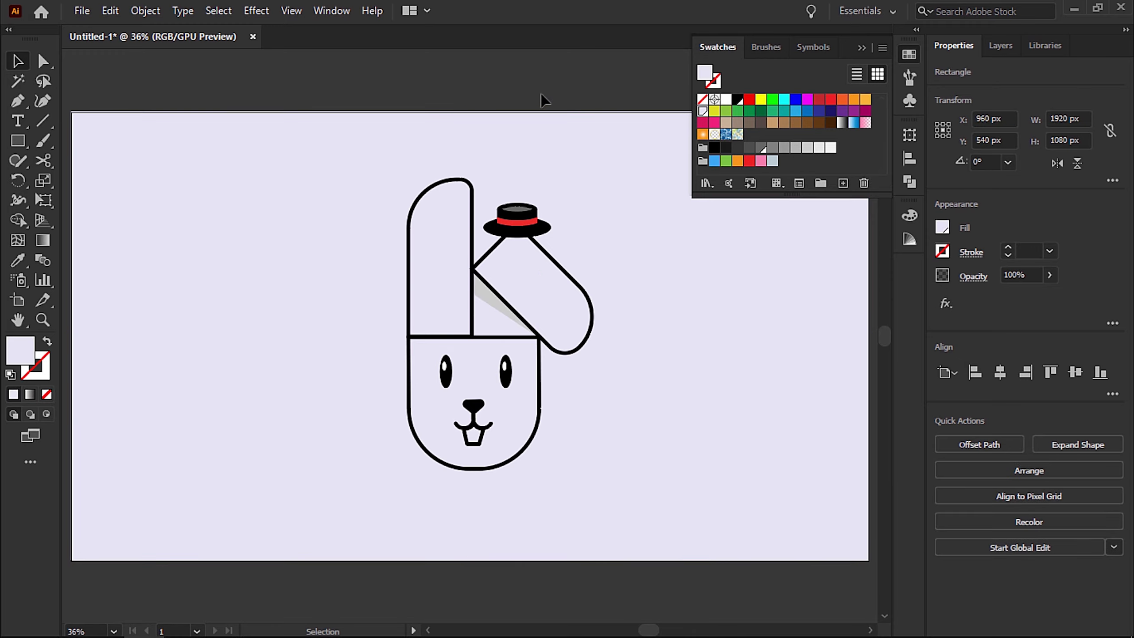
left_click(663, 324)
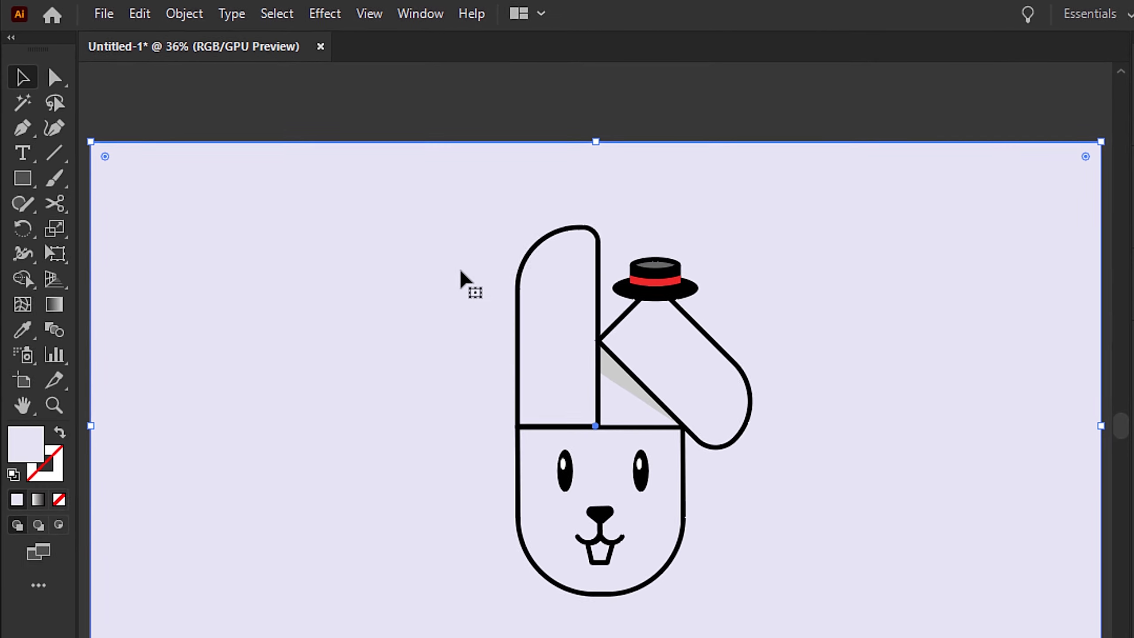
key("ctrl+2")
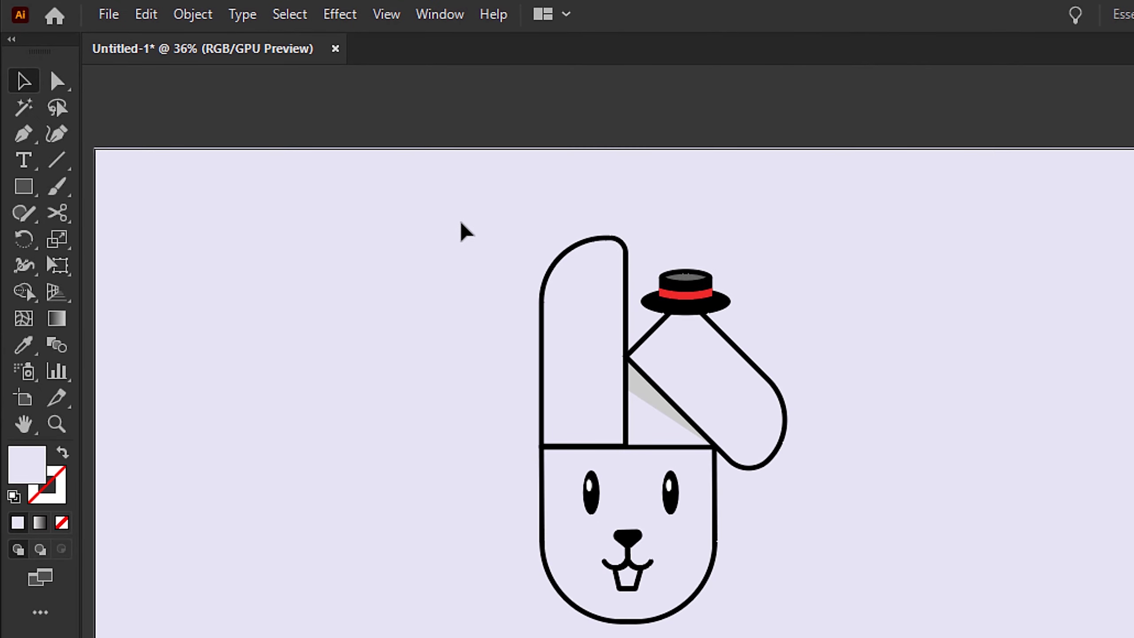
Select the complete rabbit with its hat and shadow and expand its fills and strokes into shapes
left_click_drag(346, 153, 617, 485)
left_click_drag(817, 637, 817, 636)
left_click(193, 14)
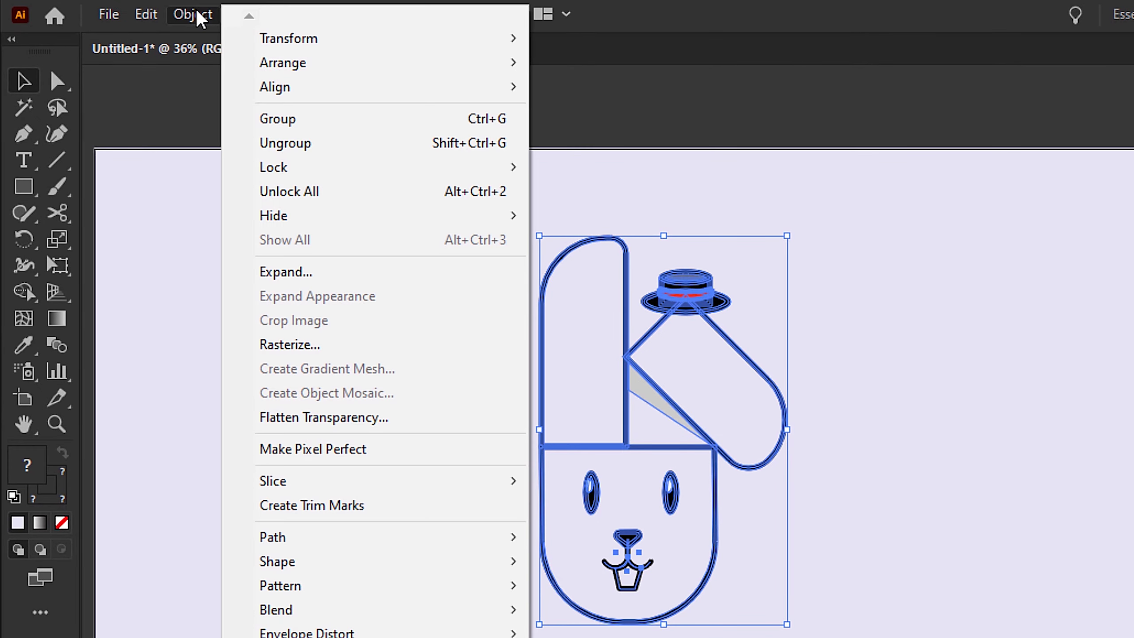
left_click(346, 275)
left_click(700, 546)
left_click(470, 490)
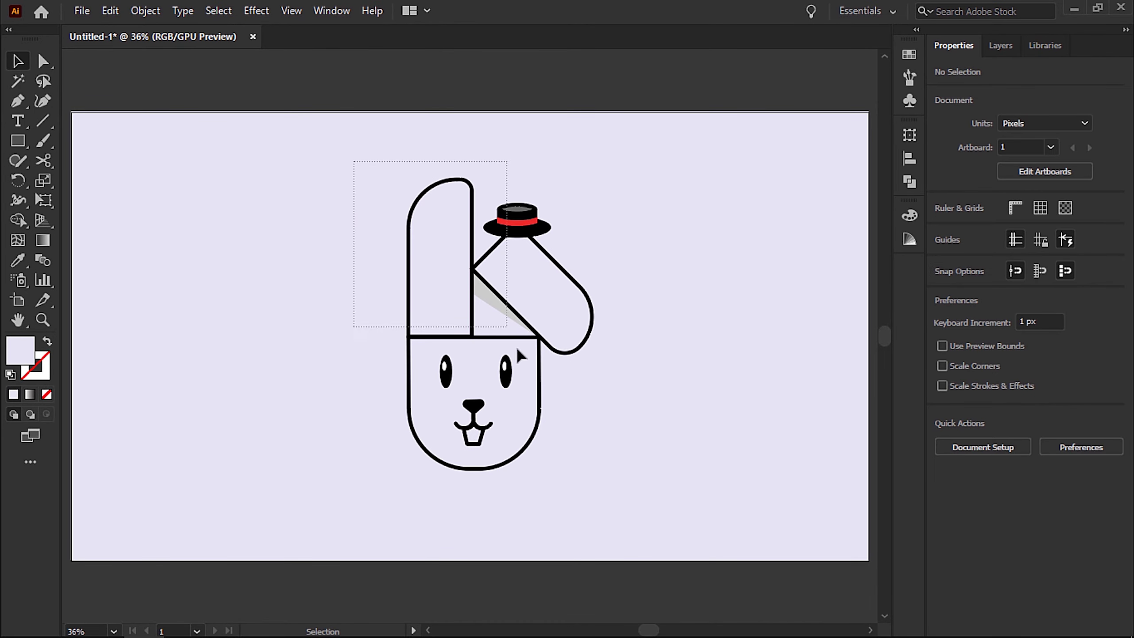
Group all the expanded rabbit parts into one object, then test-move the group and undo that move
left_click_drag(520, 355, 648, 493)
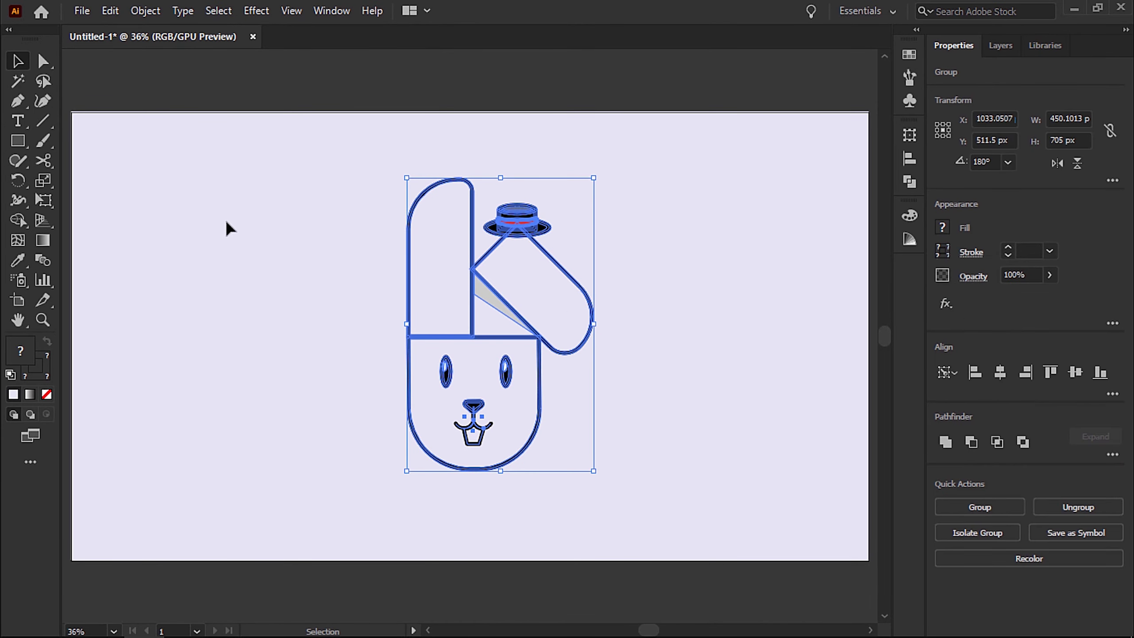
left_click(146, 10)
left_click(284, 92)
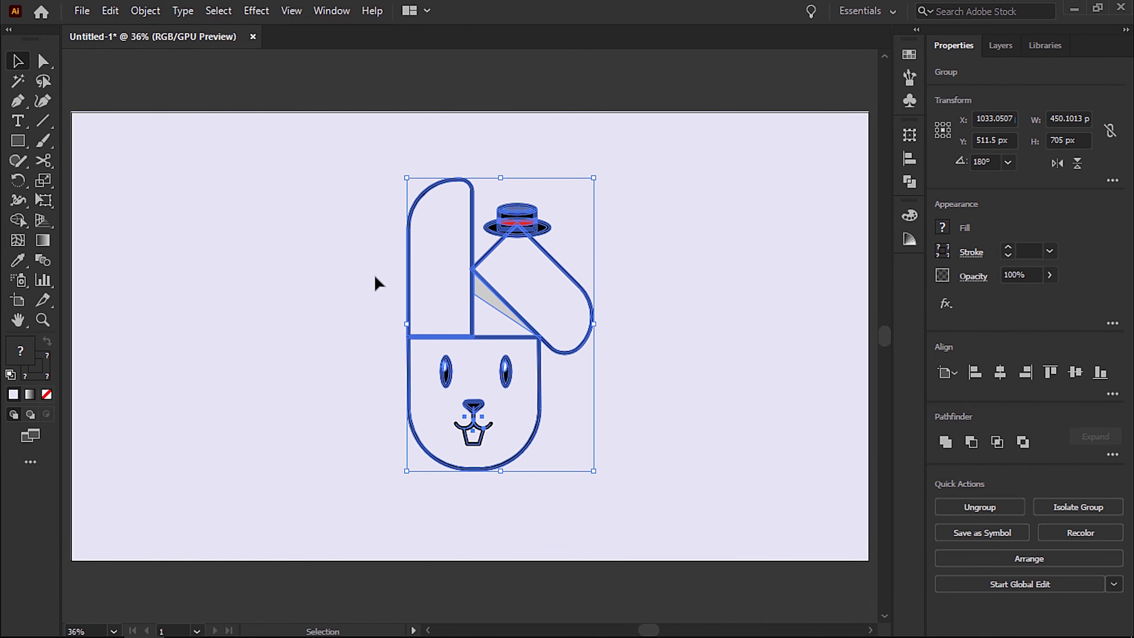
left_click_drag(520, 390, 379, 363)
key("ctrl+z")
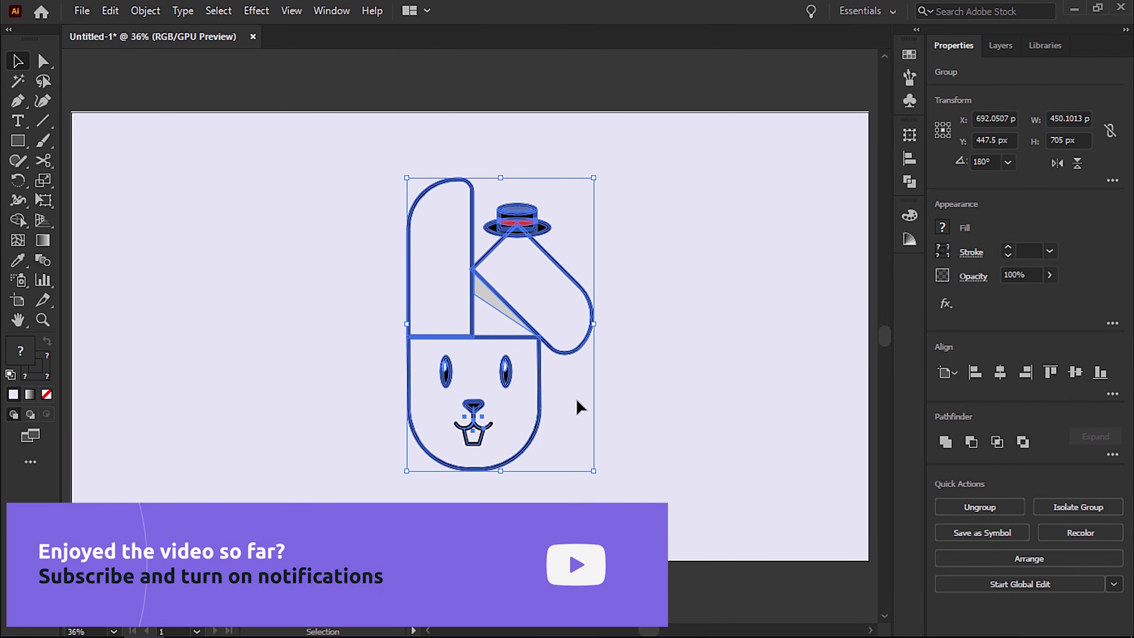
left_click(748, 247)
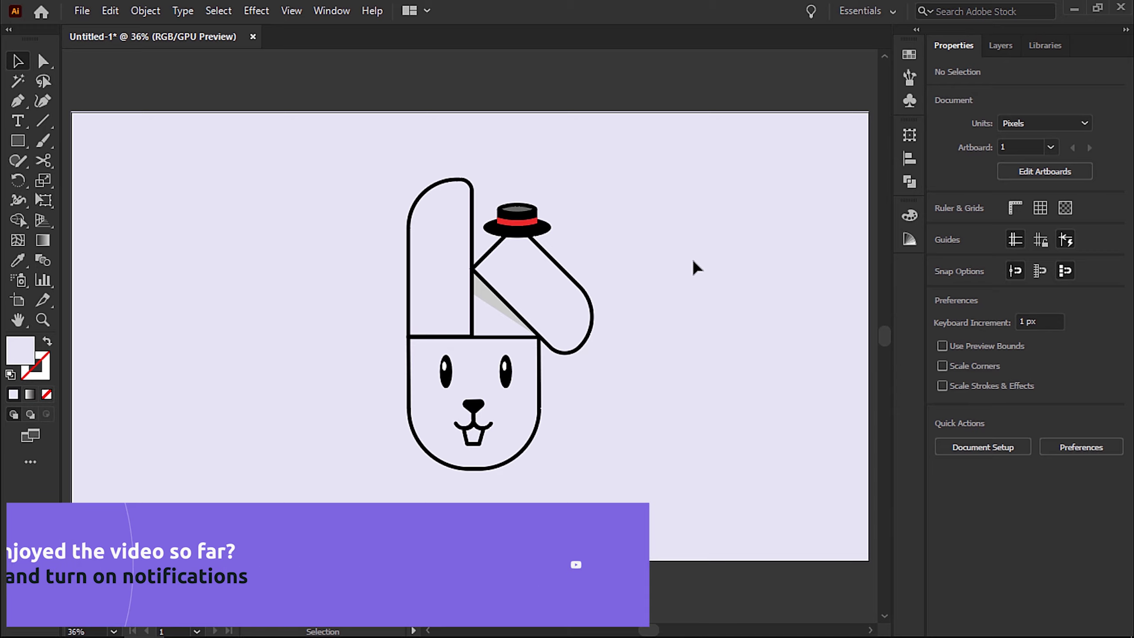